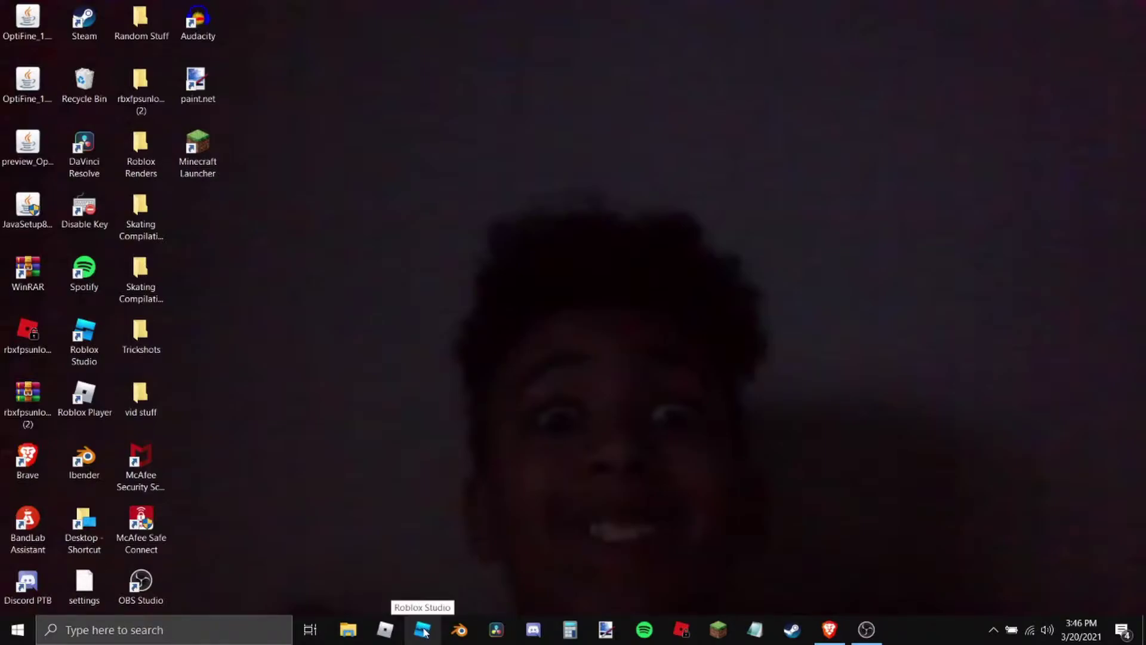
# Switch to the Brave browser, view My Creations on Roblox's Create page, return to the home page, and minimize the browser.
pyautogui.click(422, 629)
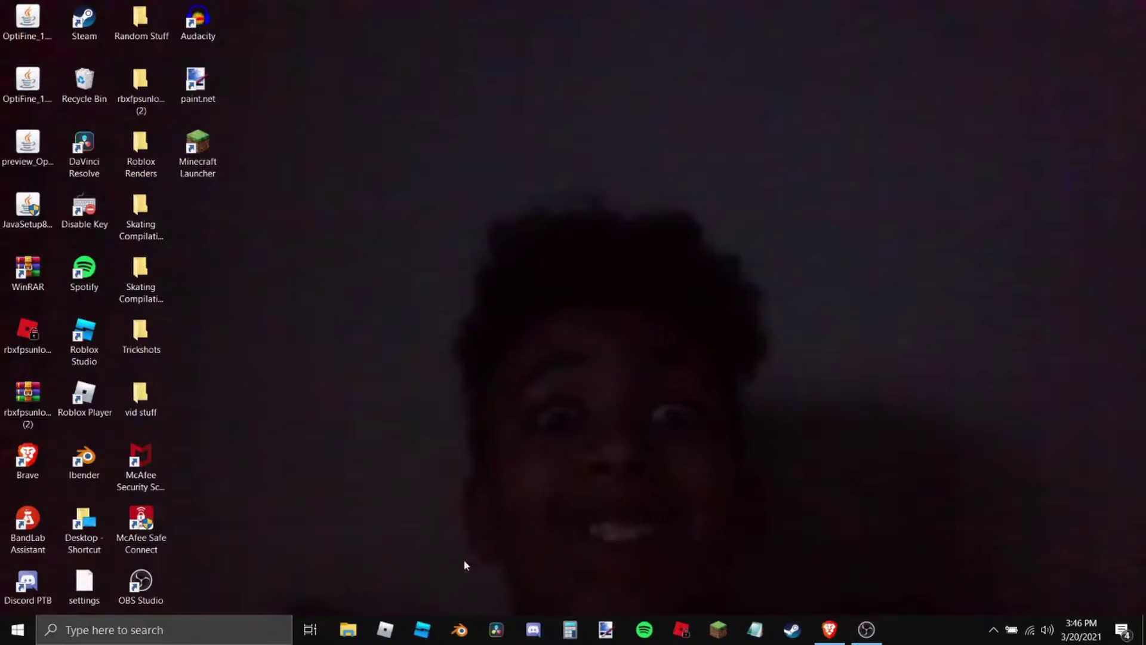
pyautogui.moveTo(829, 621)
pyautogui.click(829, 599)
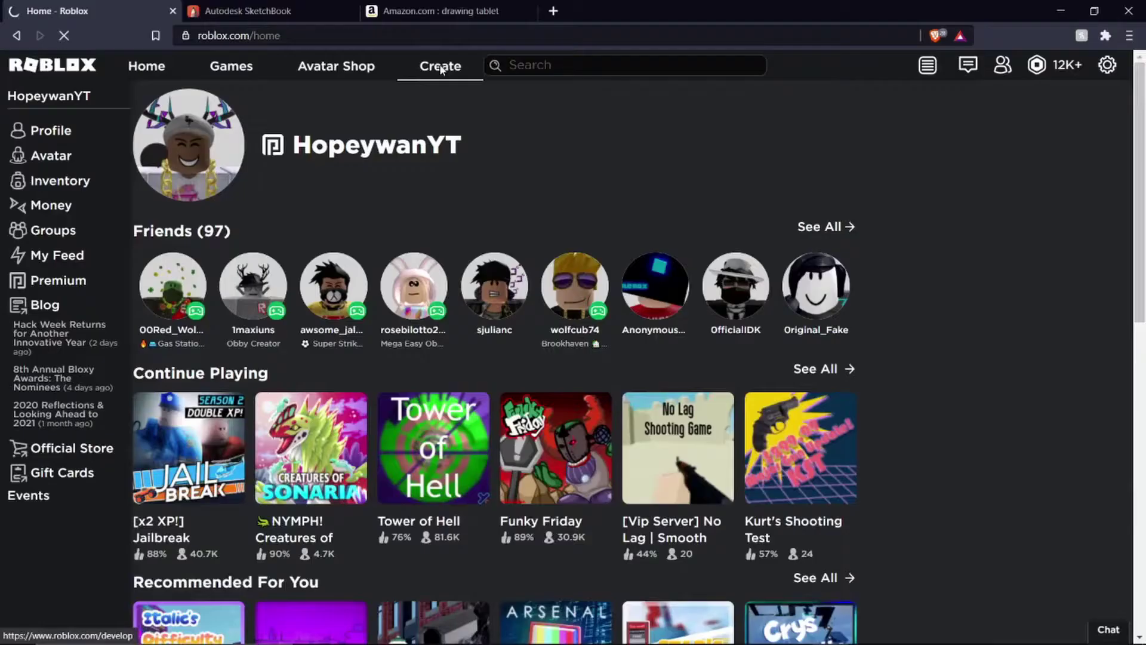
pyautogui.click(537, 227)
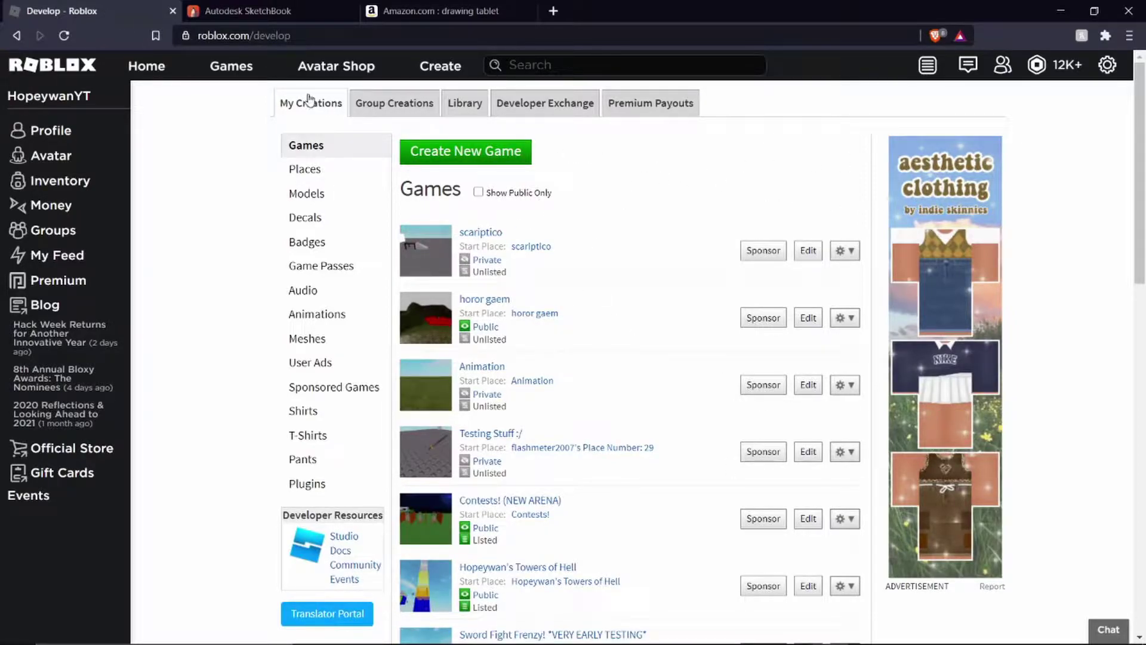
pyautogui.click(156, 66)
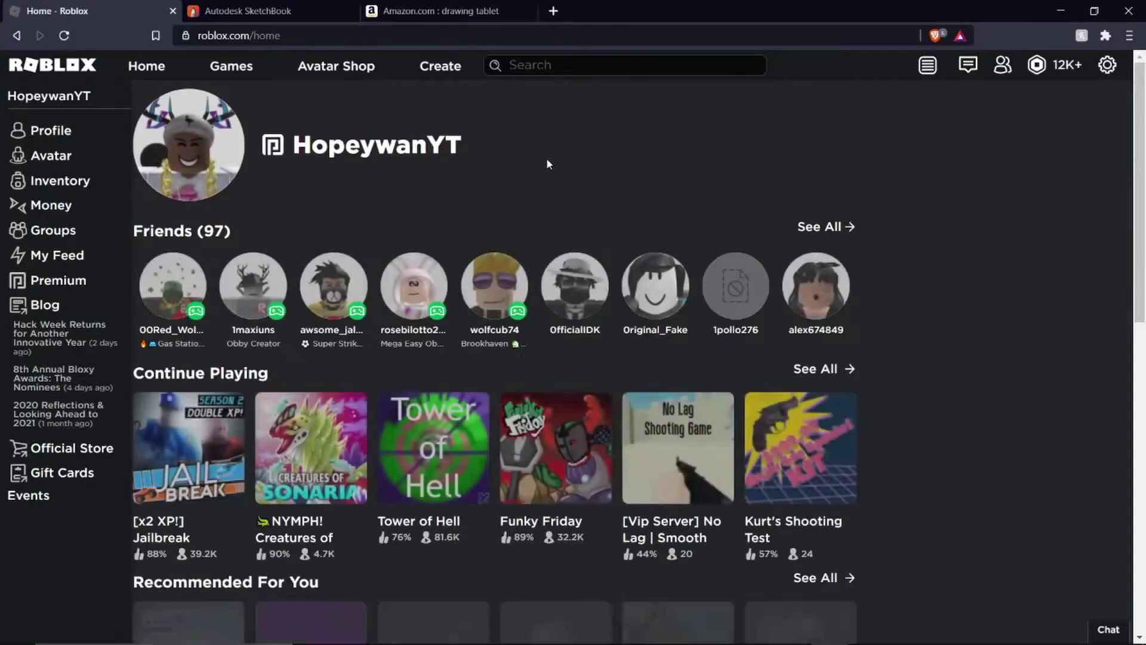
pyautogui.click(1060, 11)
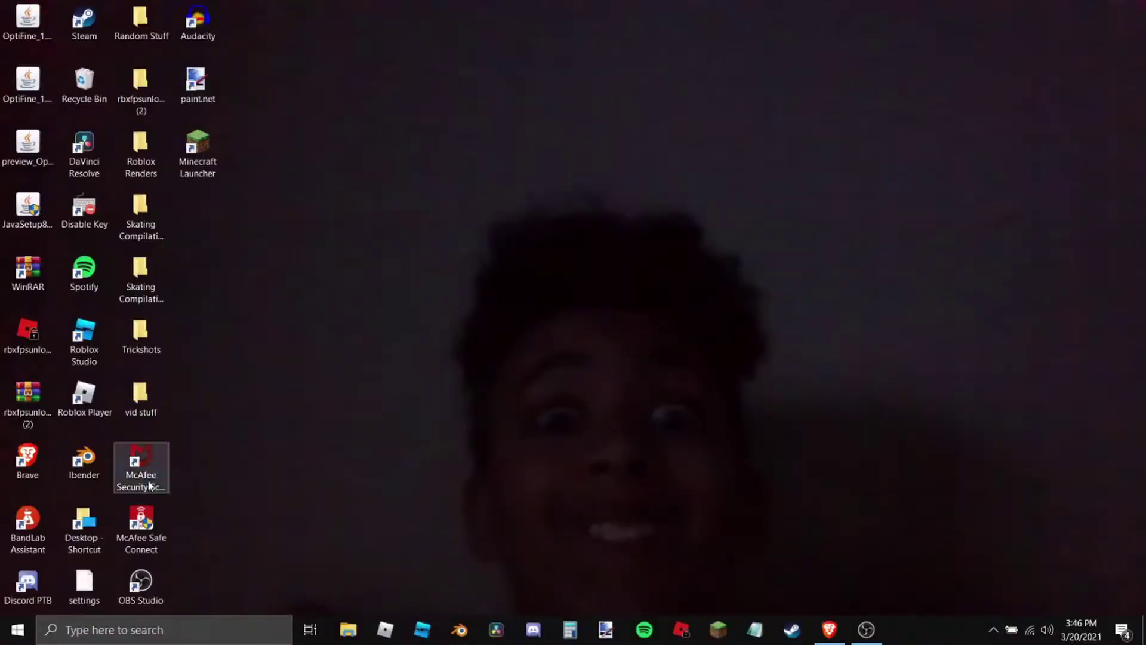
# Launch Roblox Studio and browse the Theme and Gameplay template categories, returning to the full template list.
pyautogui.doubleClick(77, 342)
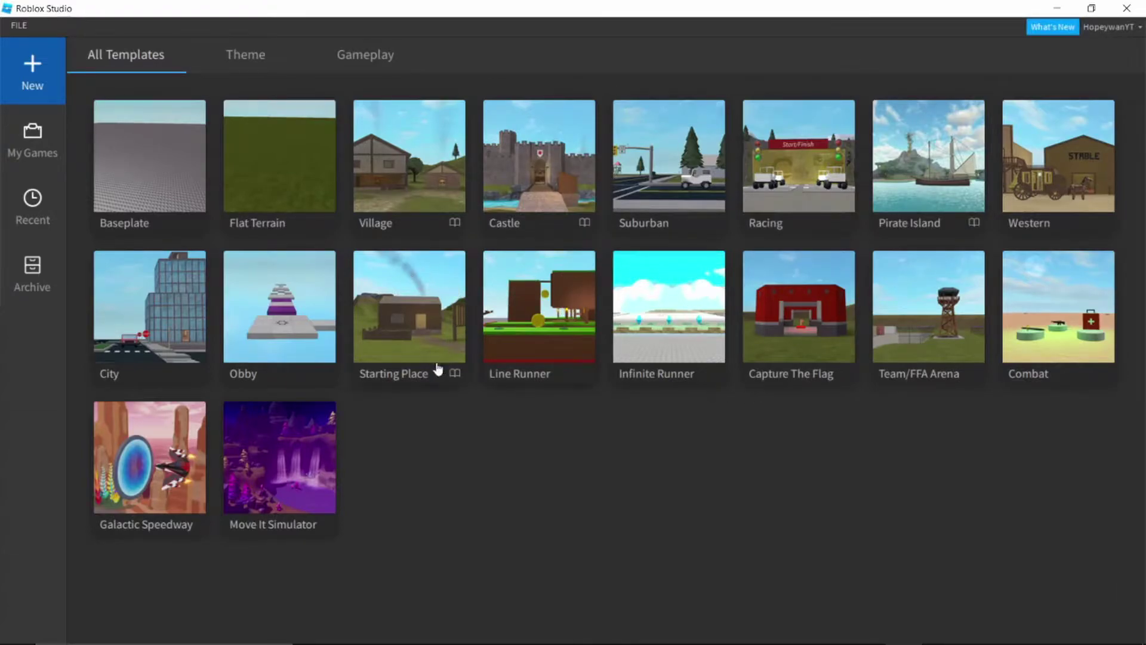
pyautogui.click(239, 71)
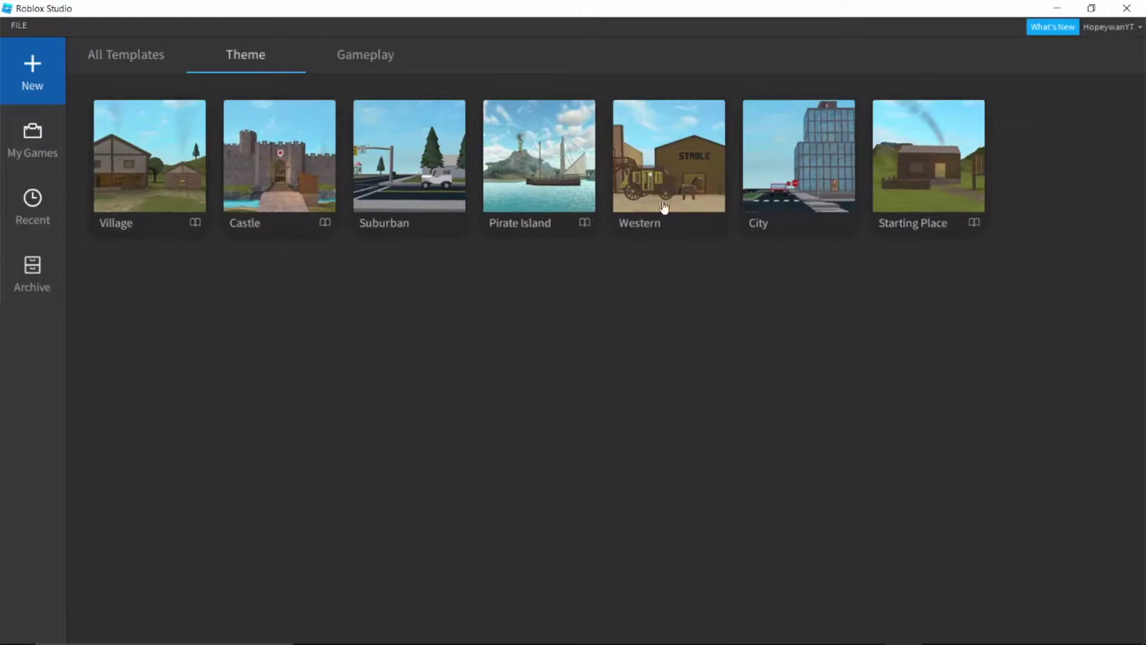
pyautogui.click(382, 62)
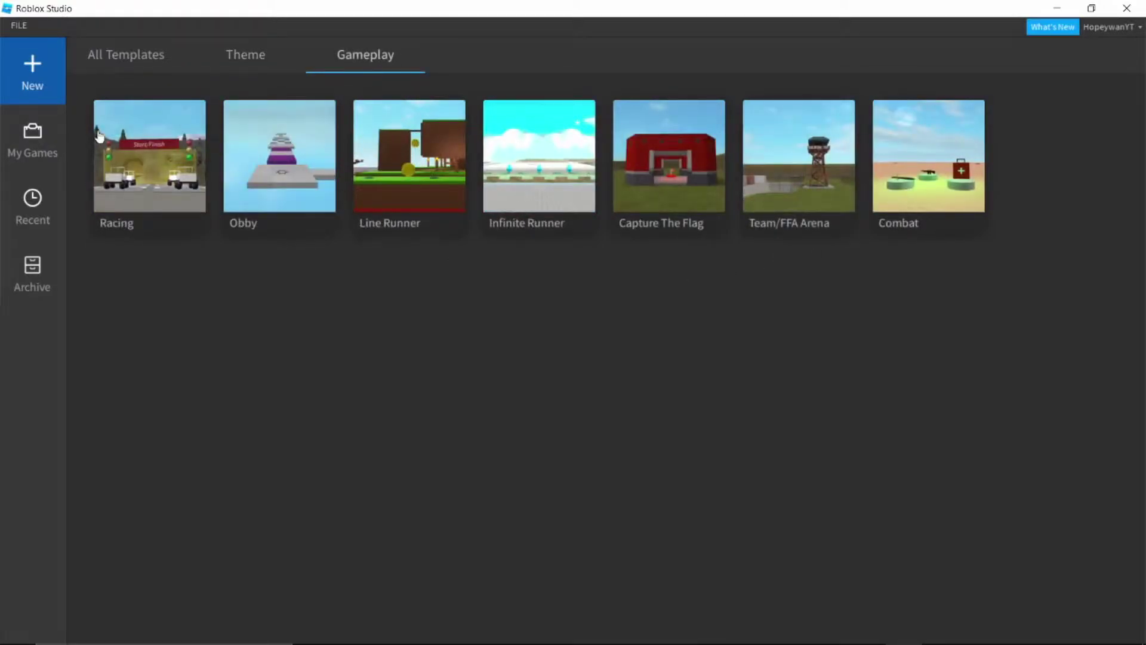
pyautogui.click(263, 60)
pyautogui.click(149, 66)
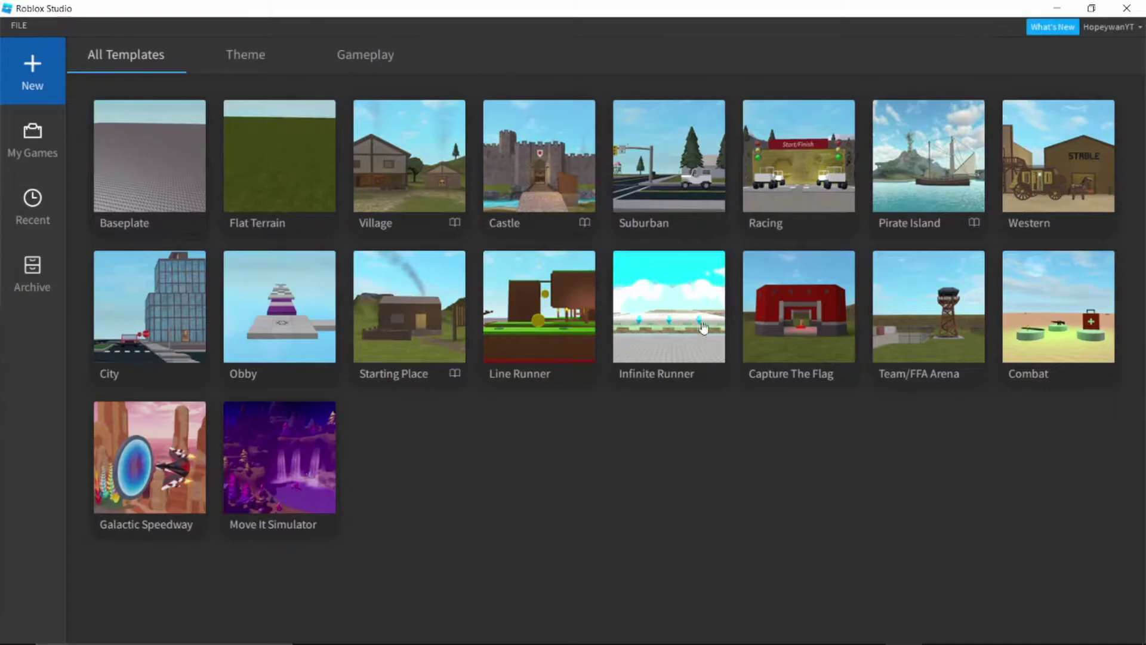
# Browse the existing games under My Games, Recent and Archive.
pyautogui.click(34, 144)
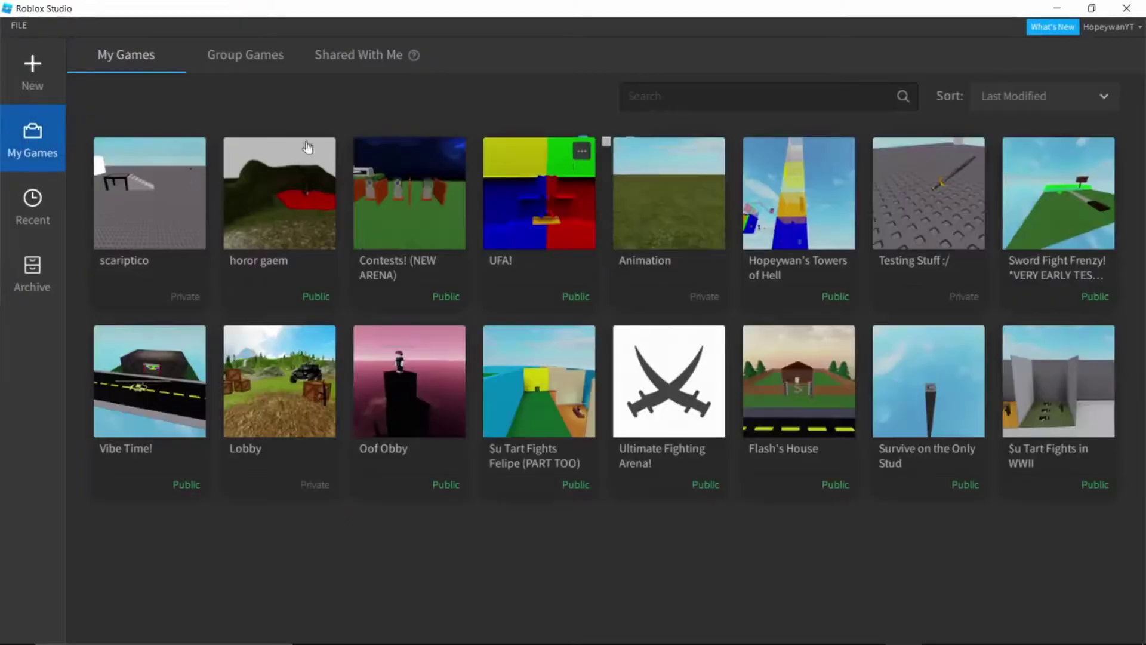
pyautogui.click(36, 218)
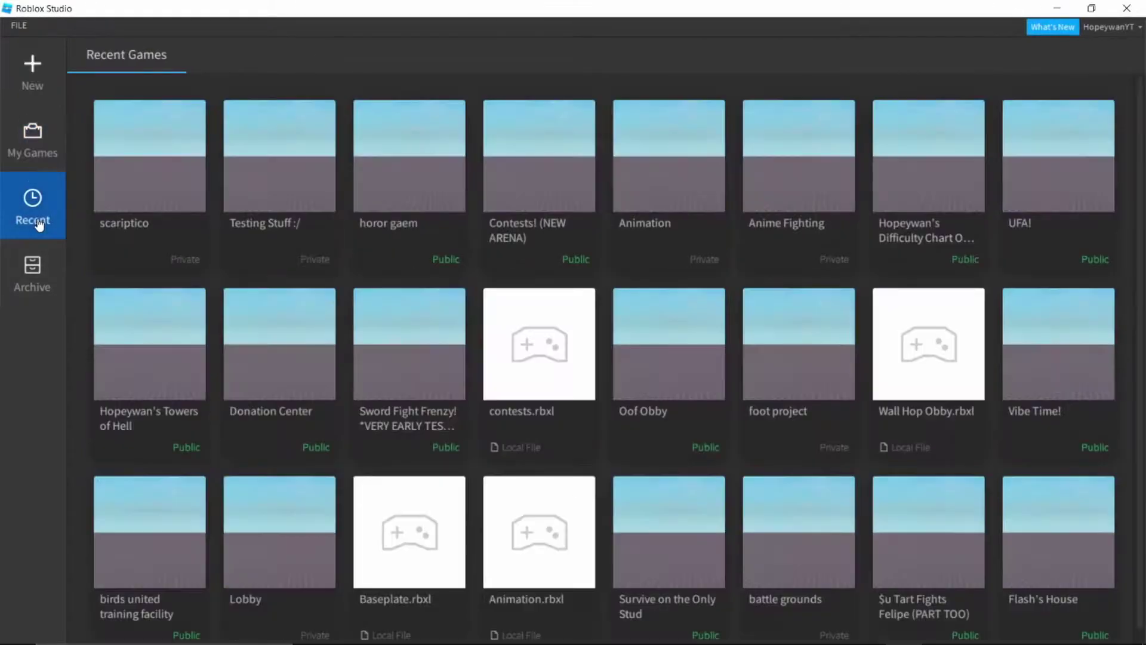
pyautogui.scroll(-1, 537, 307)
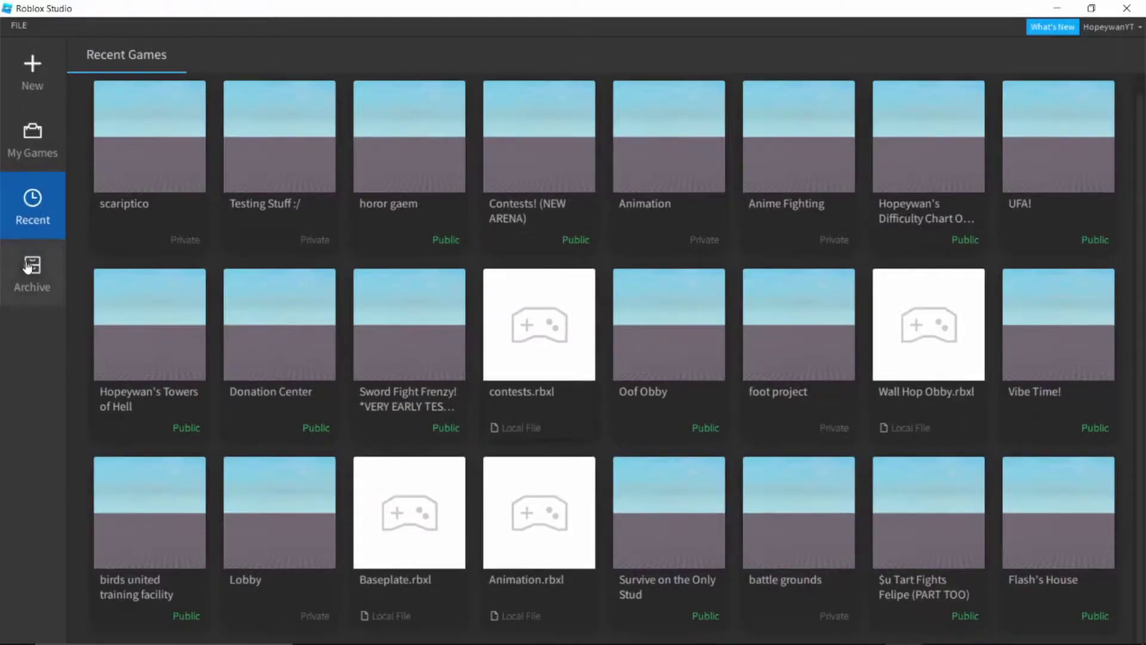
pyautogui.click(27, 281)
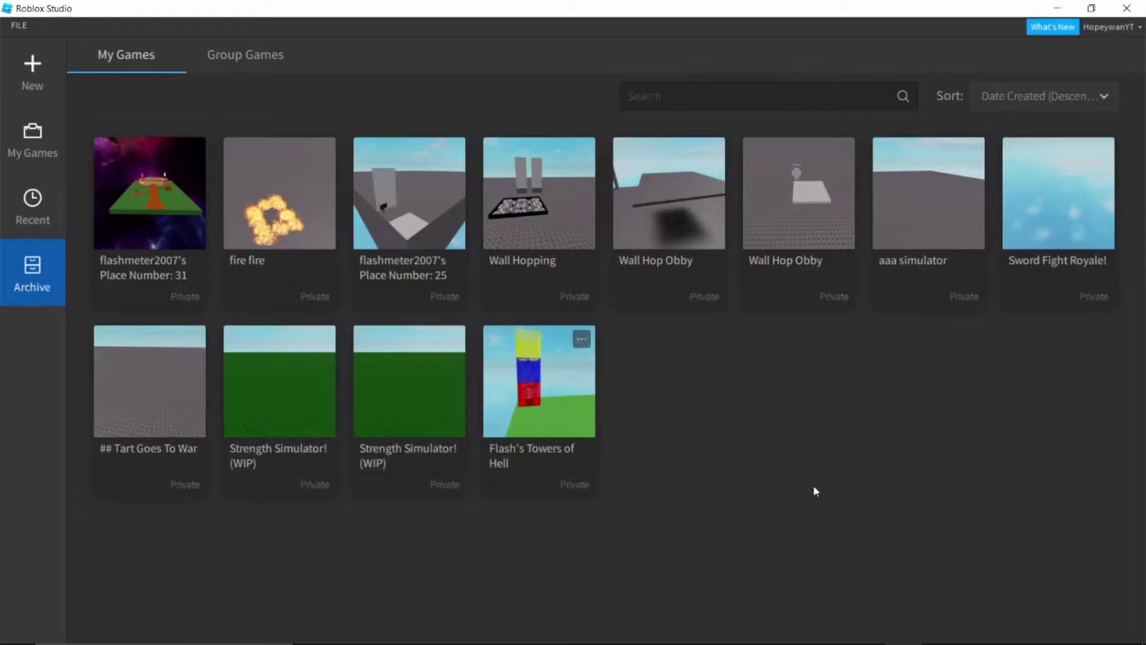
# Create a new place from the Baseplate template.
pyautogui.click(21, 80)
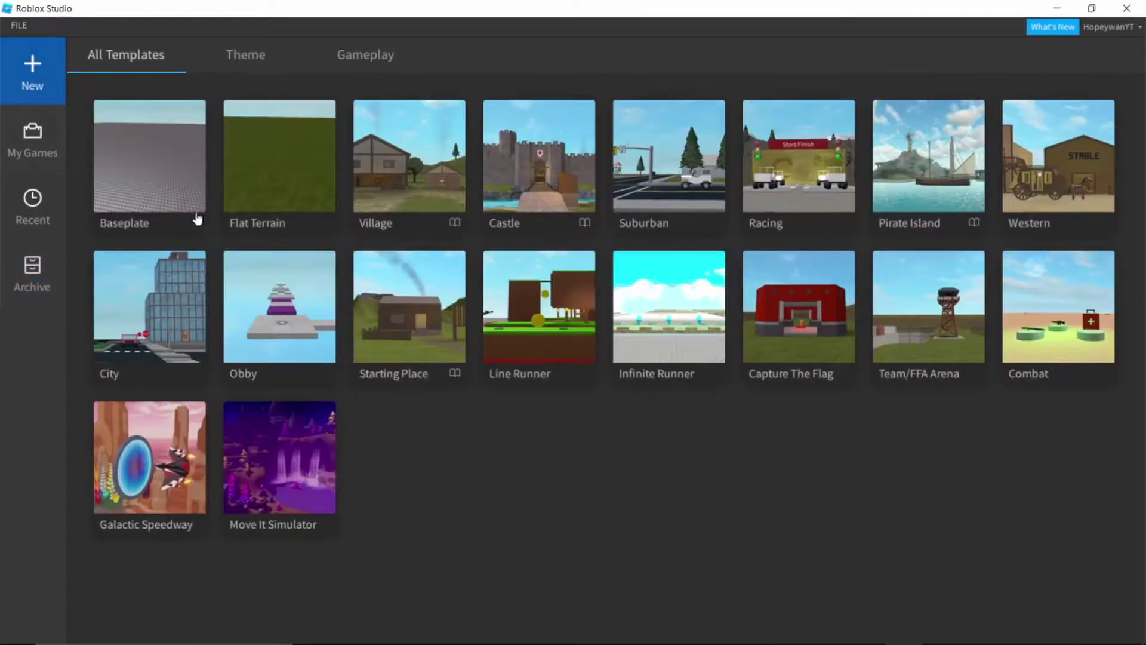
pyautogui.click(154, 173)
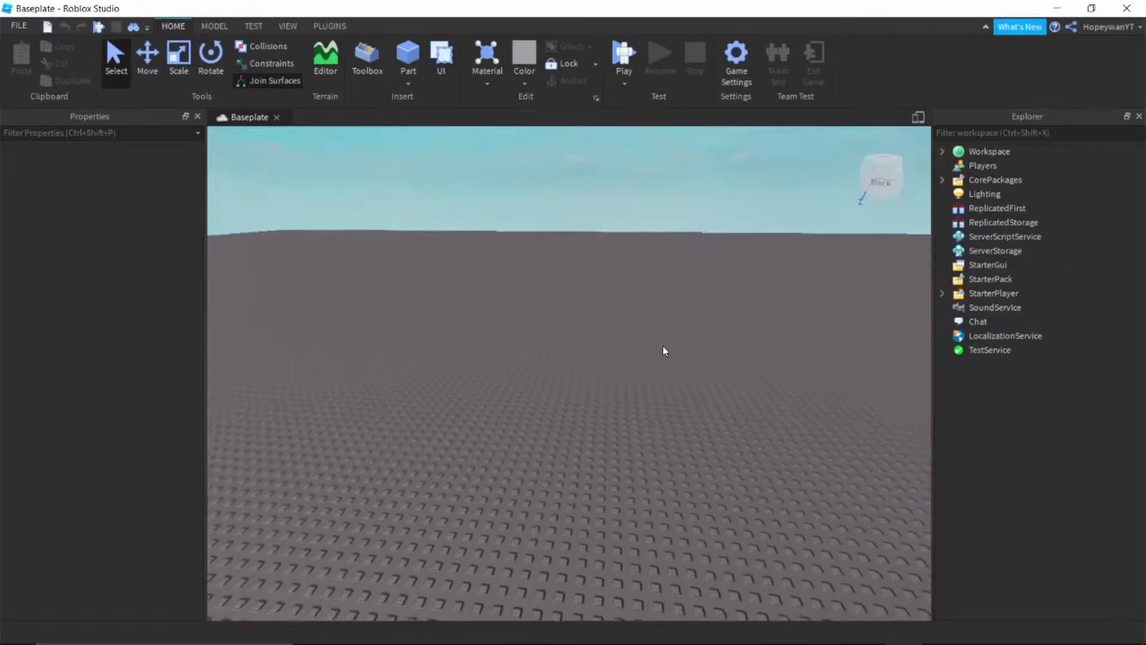
pyautogui.moveTo(662, 346); pyautogui.dragTo(662, 342, button='right')
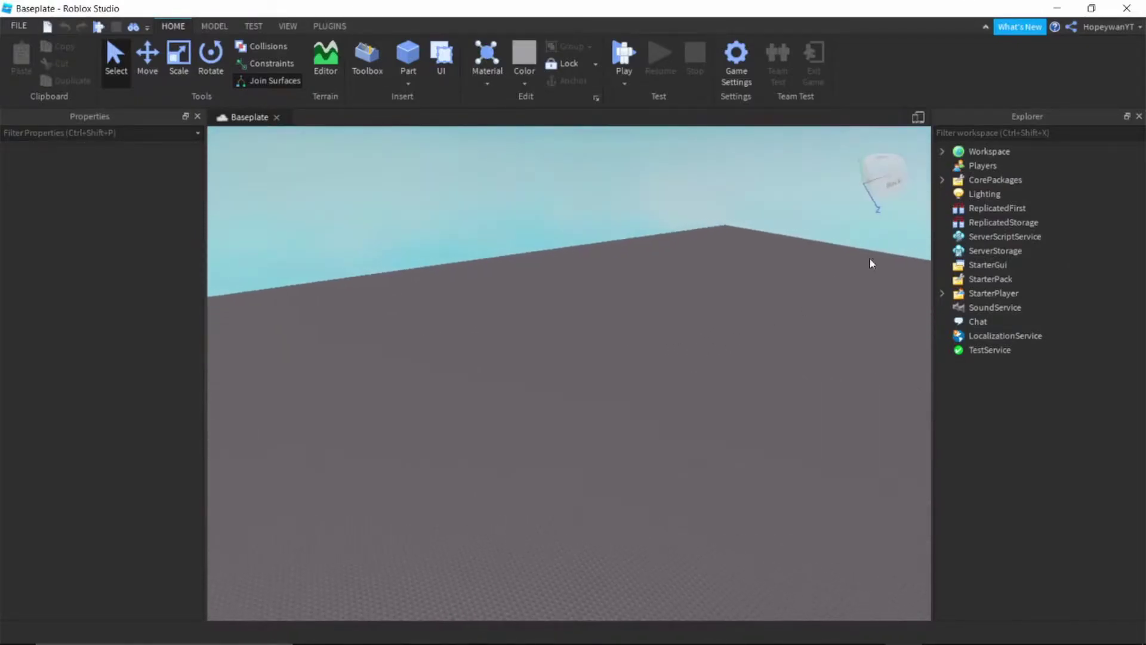
pyautogui.press('a')
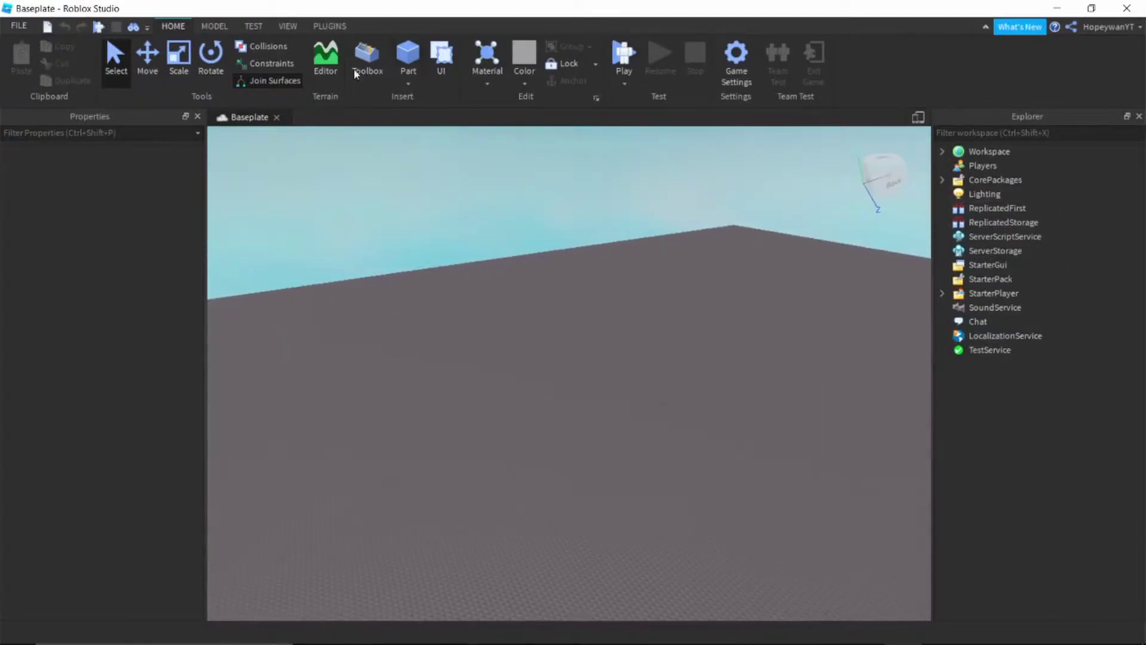
pyautogui.moveTo(477, 276); pyautogui.dragTo(615, 323, button='right')
pyautogui.press('s')
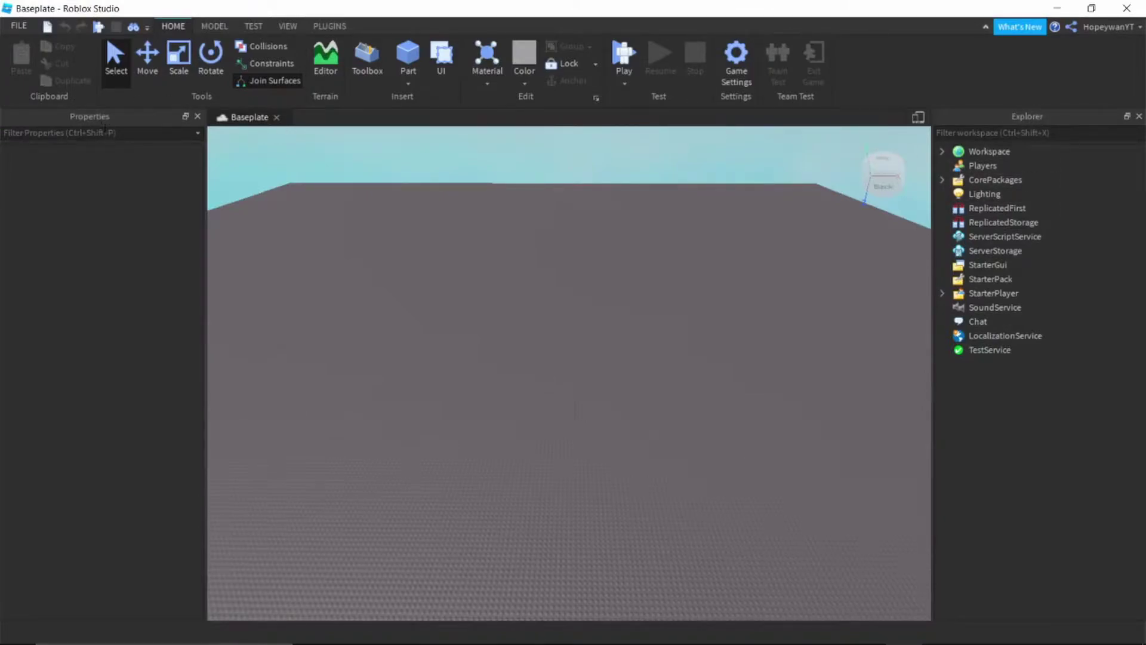
pyautogui.moveTo(595, 332); pyautogui.dragTo(633, 336, button='right')
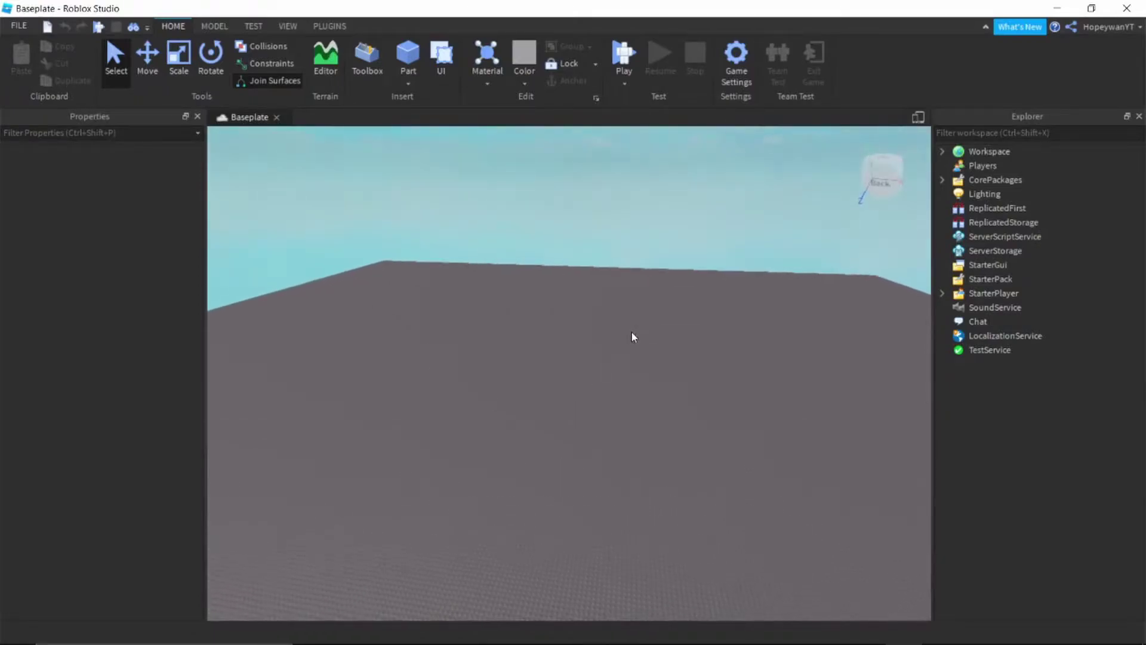
# Hide the Explorer and Properties windows and show them again.
pyautogui.click(283, 28)
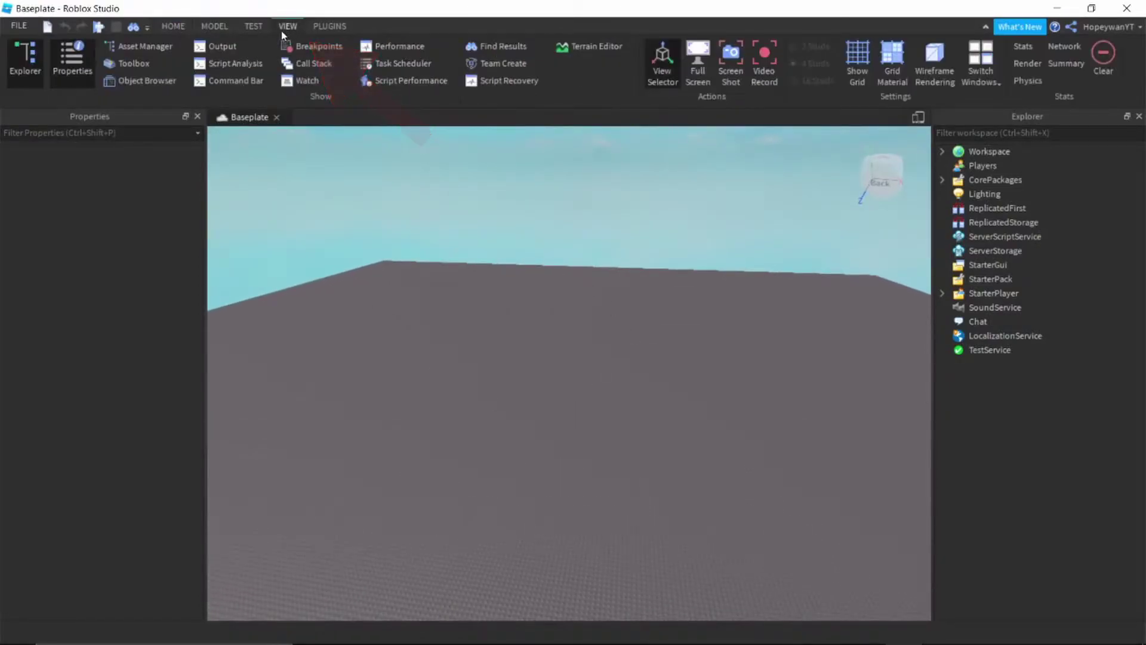
pyautogui.click(26, 63)
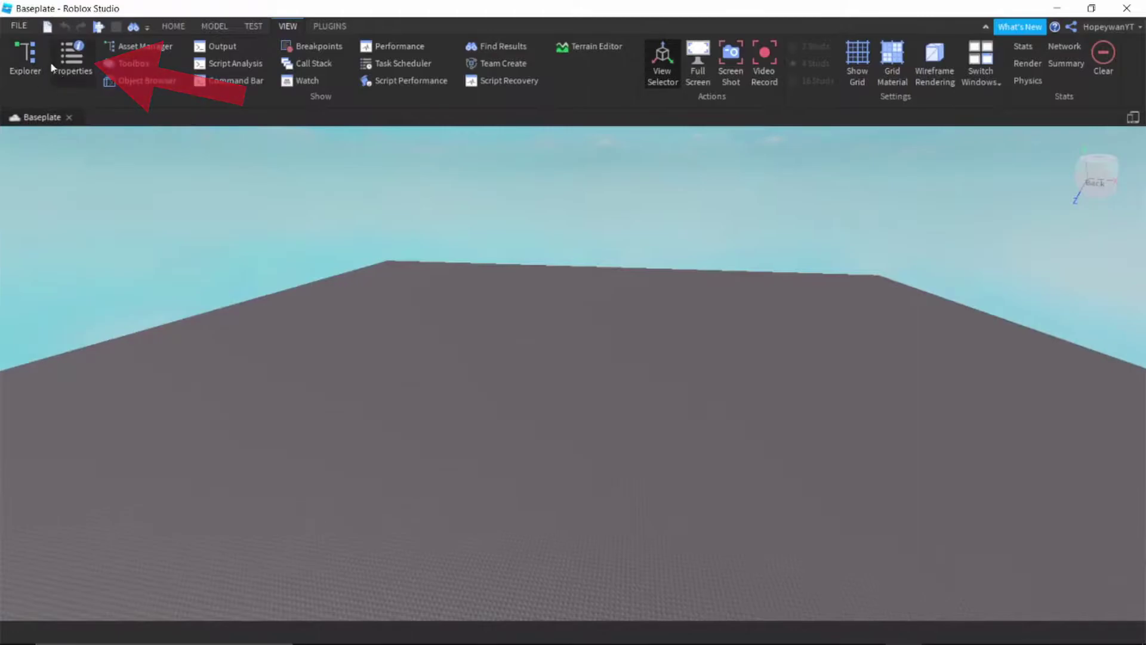
pyautogui.click(24, 64)
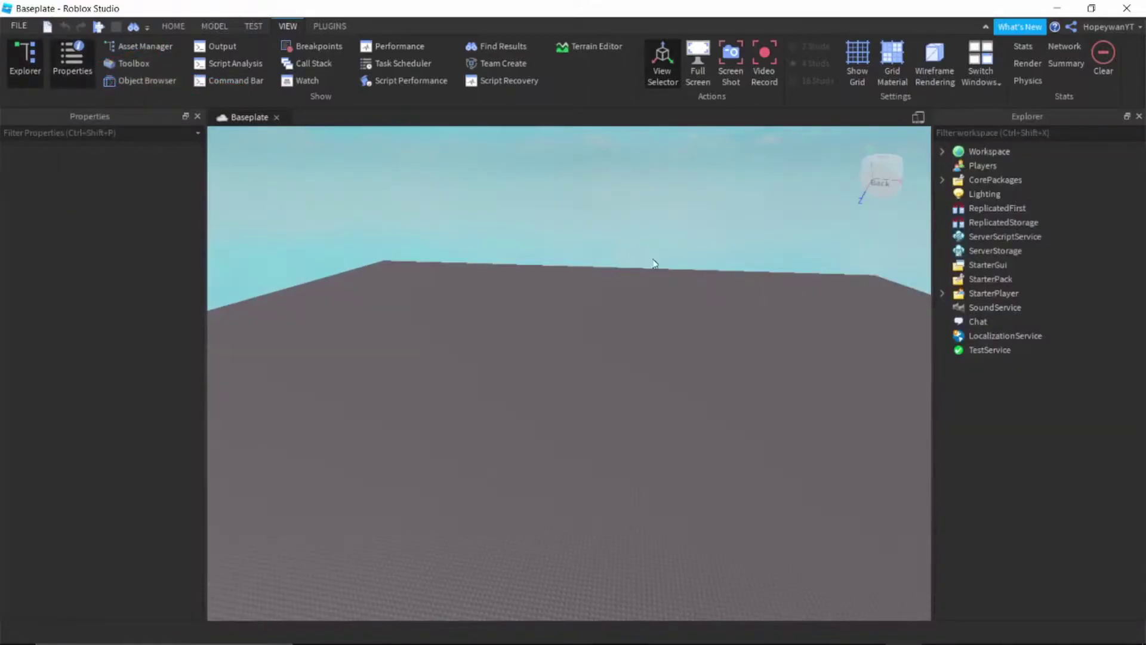
# Bring back the basic building tools and look over the baseplate's studded surface from near and far.
pyautogui.moveTo(667, 273)
pyautogui.mouseDown(button='right')
pyautogui.moveTo(689, 274)
pyautogui.moveTo(670, 270)
pyautogui.mouseUp(button='right')
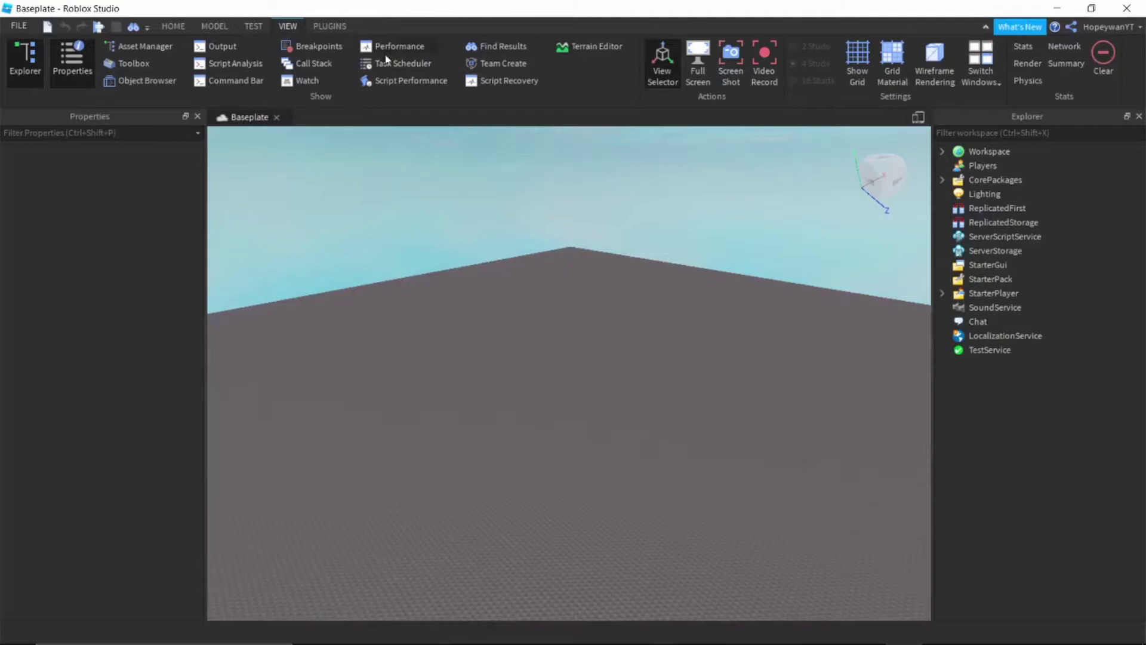
pyautogui.click(172, 26)
pyautogui.moveTo(595, 342)
pyautogui.mouseDown(button='right')
pyautogui.moveTo(611, 335)
pyautogui.moveTo(610, 345)
pyautogui.mouseUp(button='right')
pyautogui.press('w')
pyautogui.press('s')
pyautogui.moveTo(456, 274); pyautogui.dragTo(456, 274, button='right')
pyautogui.press('w')
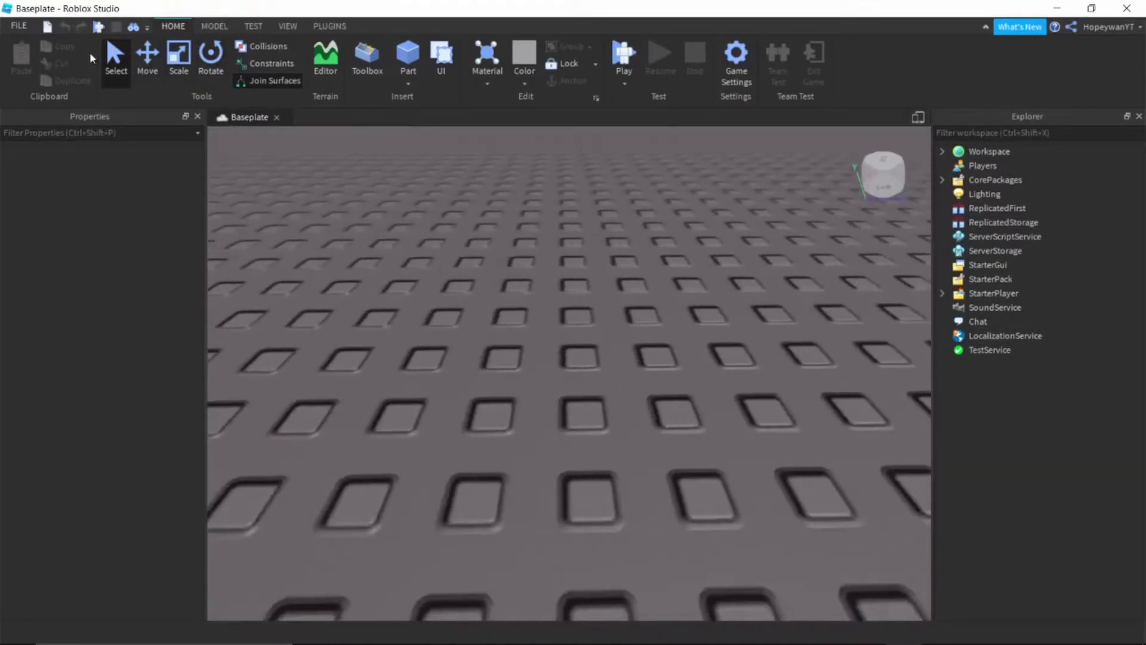
pyautogui.press('s')
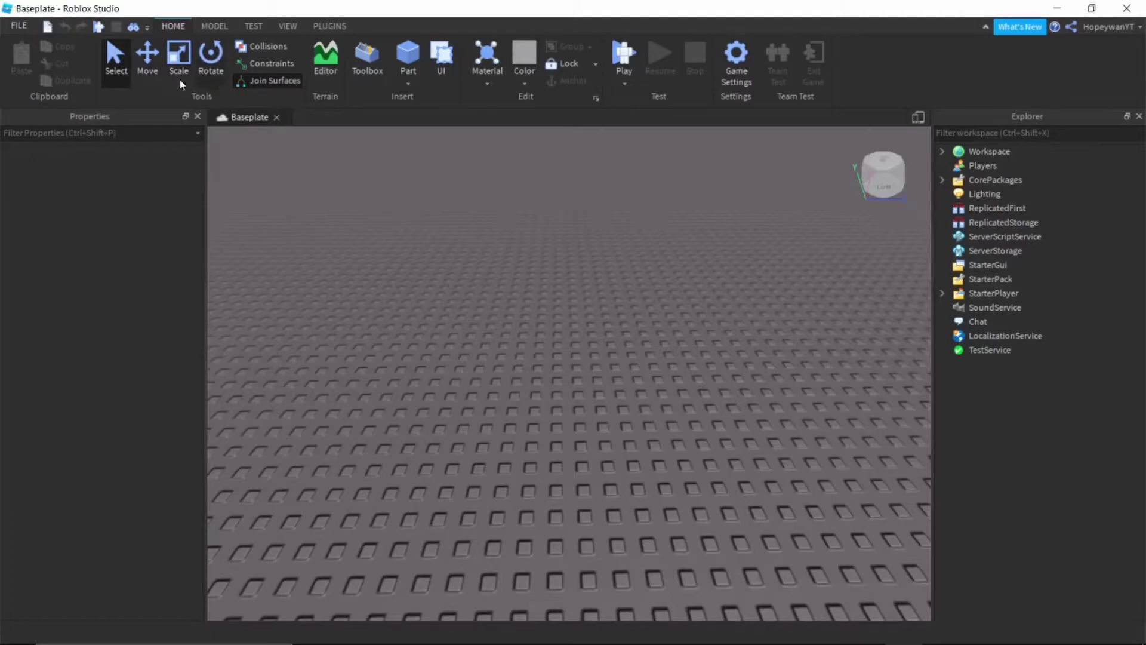
pyautogui.press('w')
pyautogui.moveTo(463, 163); pyautogui.dragTo(511, 232, button='right')
pyautogui.press('s')
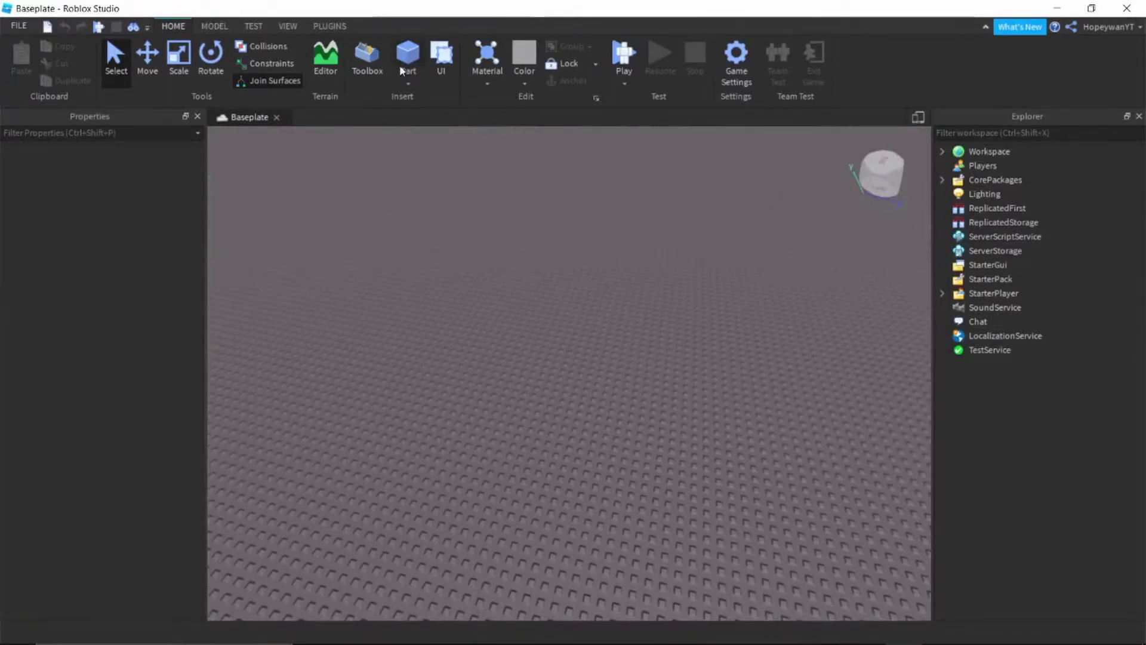
# Insert a Block part onto the baseplate and deselect it.
pyautogui.click(404, 73)
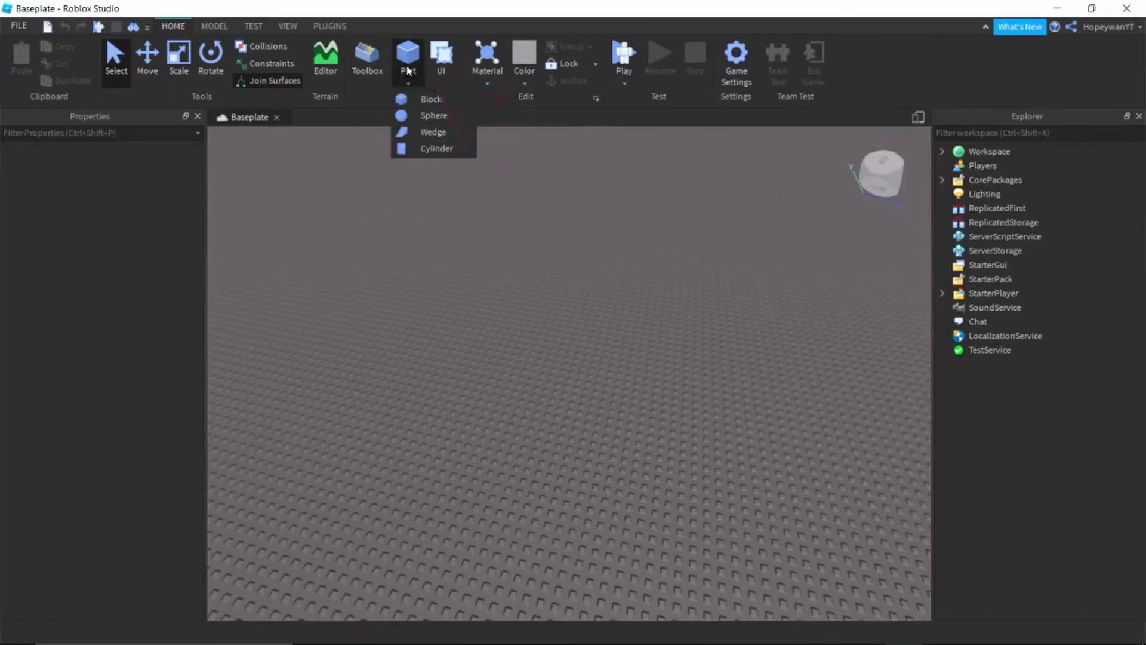
pyautogui.click(431, 99)
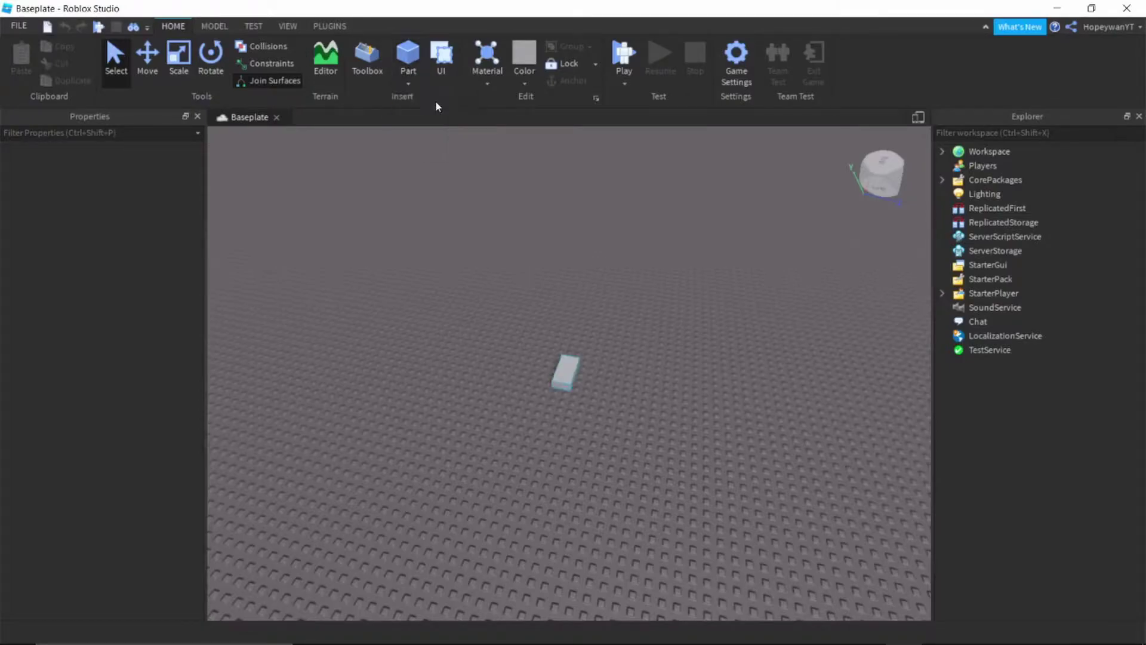
pyautogui.click(634, 303)
# Move the block freehand on the baseplate to about position -50, 0.5, 3 and deselect it.
pyautogui.scroll(3, 634, 303)
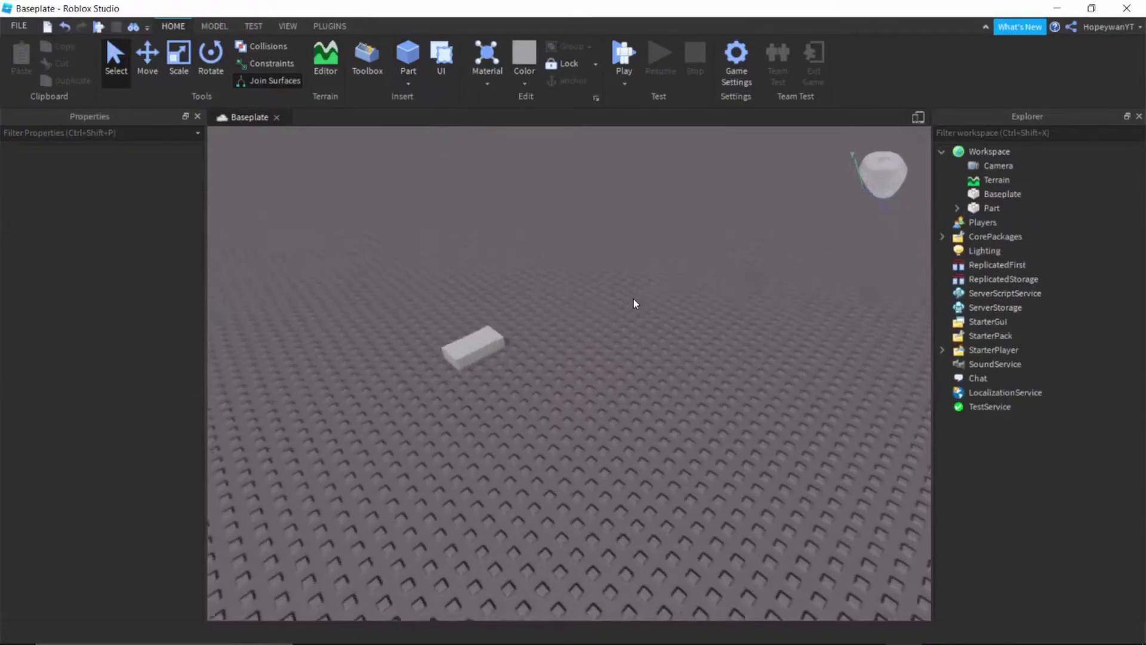
pyautogui.press('w')
pyautogui.moveTo(632, 299); pyautogui.dragTo(633, 303, button='right')
pyautogui.moveTo(637, 326); pyautogui.dragTo(615, 345)
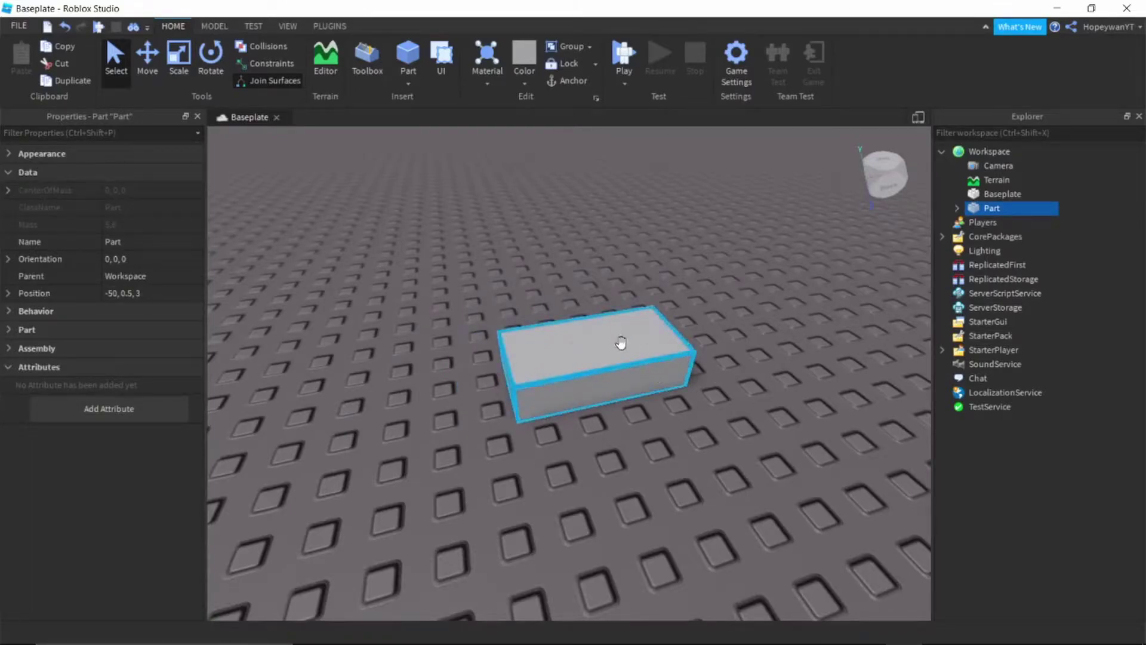
pyautogui.click(477, 285)
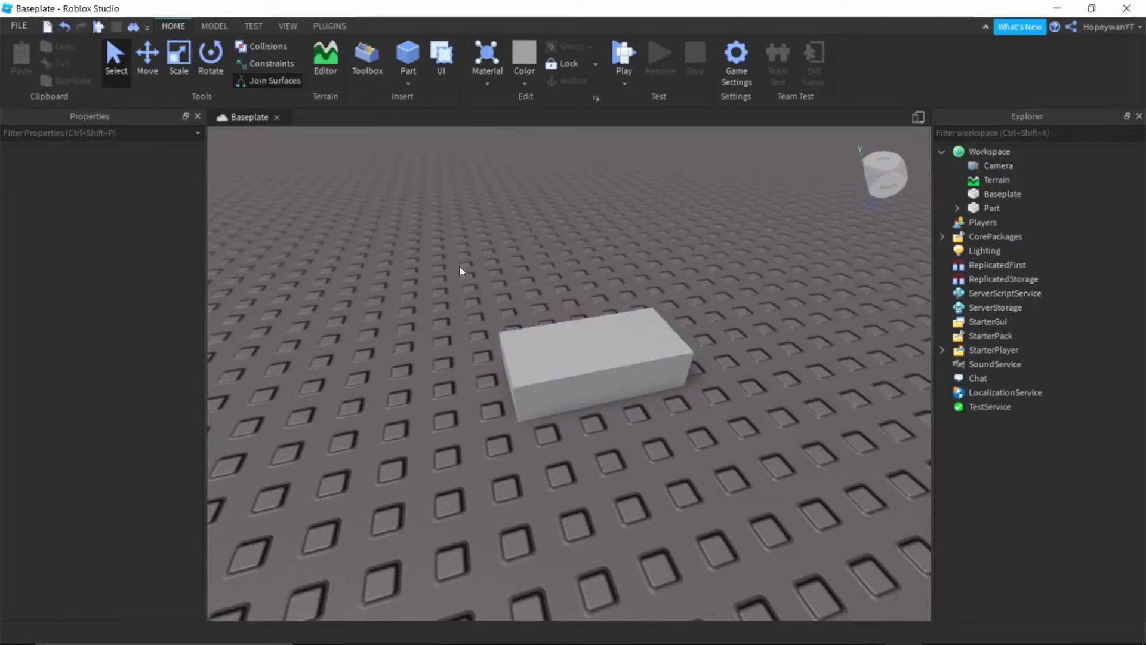
# View the list of objects that can be inserted into the Part, and close it without adding any.
pyautogui.moveTo(633, 412); pyautogui.dragTo(776, 364, button='right')
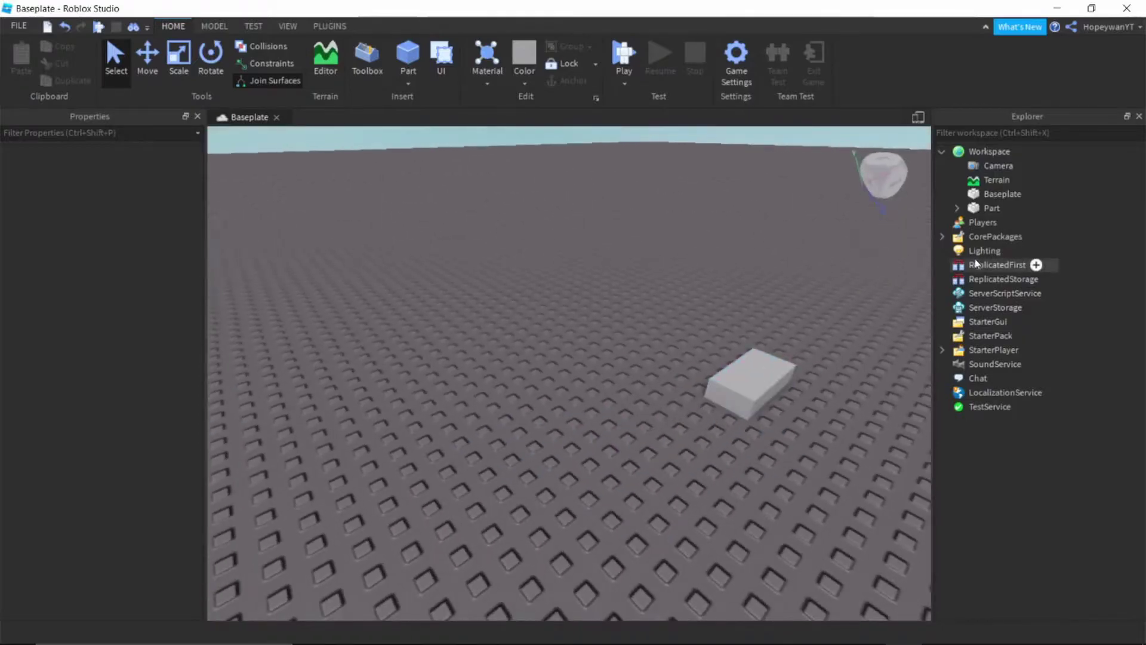
pyautogui.press('d')
pyautogui.click(1010, 208)
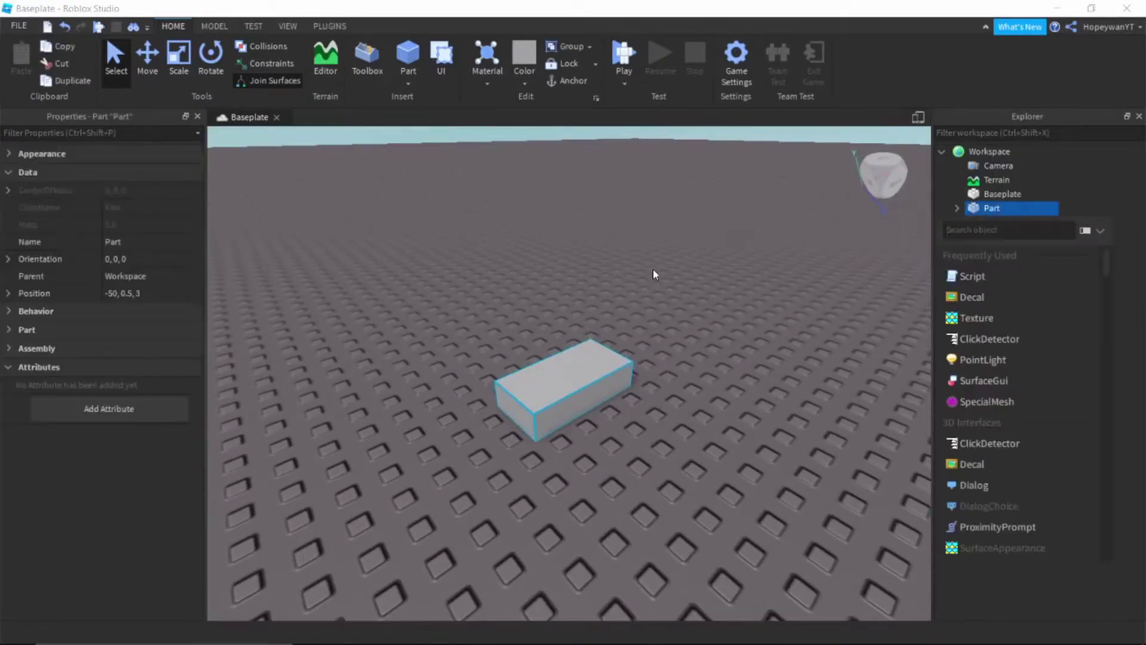
pyautogui.click(561, 294)
pyautogui.press('w')
pyautogui.moveTo(576, 290); pyautogui.dragTo(578, 287, button='right')
pyautogui.press('s')
pyautogui.press('w')
pyautogui.press('s')
pyautogui.press('w')
pyautogui.press('s')
pyautogui.press('w')
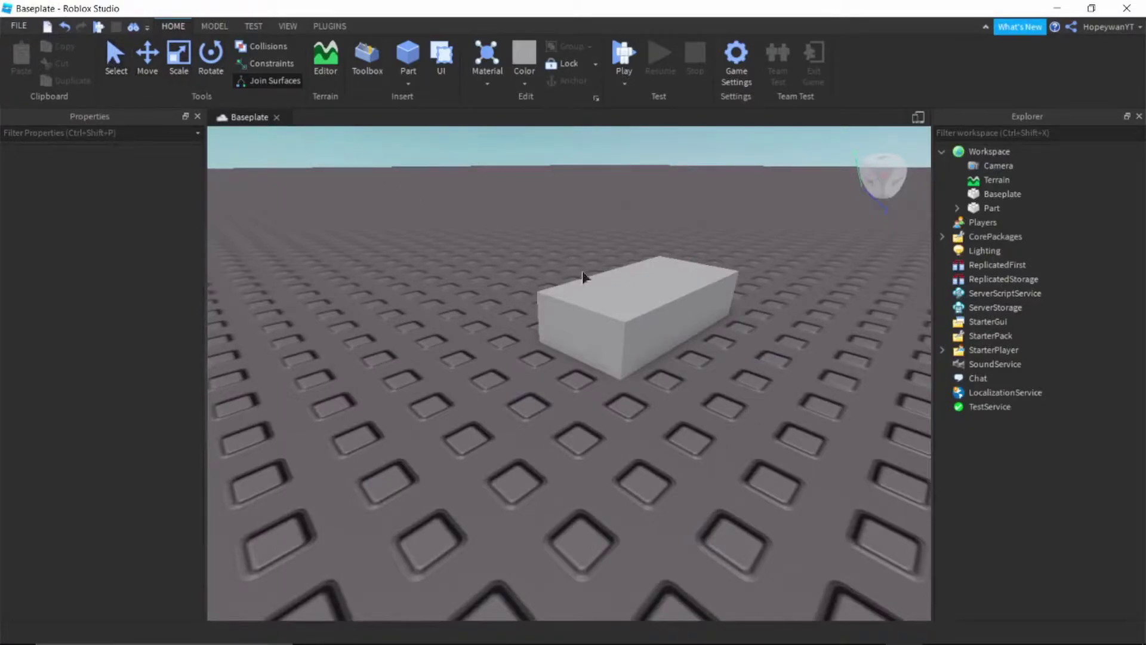
# Select the block, collapse its Data properties, and move the block freehand a short way across the baseplate.
pyautogui.click(641, 285)
pyautogui.moveTo(722, 231); pyautogui.dragTo(723, 233, button='right')
pyautogui.click(12, 172)
pyautogui.moveTo(690, 379); pyautogui.dragTo(691, 378, button='right')
pyautogui.scroll(-5, 622, 352)
pyautogui.moveTo(619, 346); pyautogui.dragTo(558, 385)
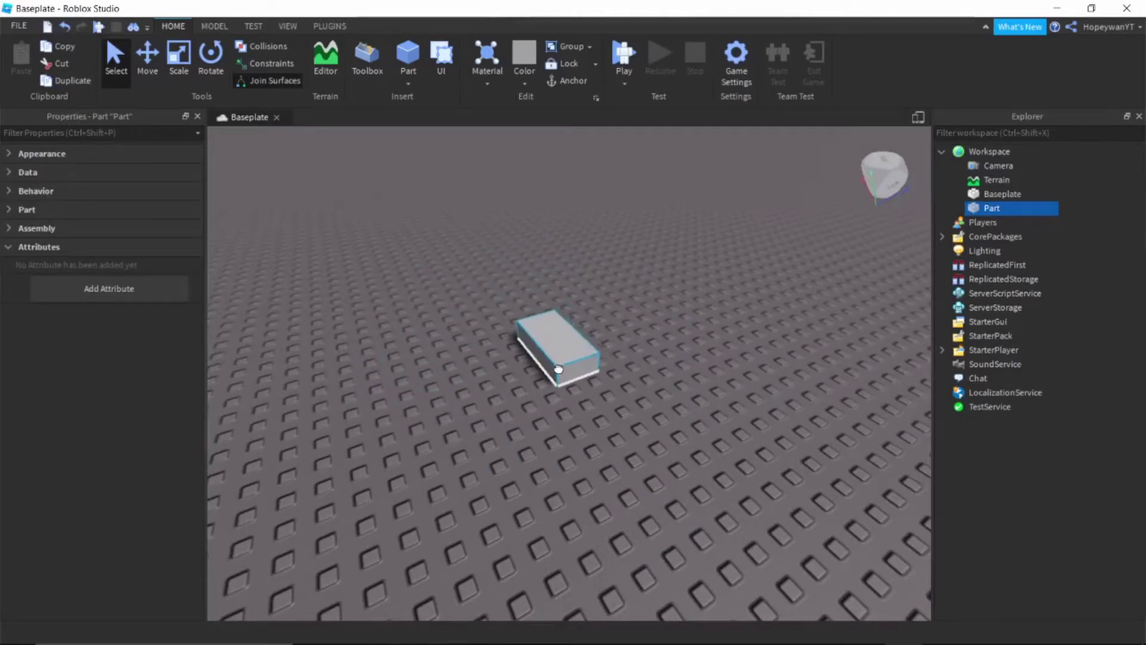
# Activate the Move tool for the selected block.
pyautogui.click(144, 71)
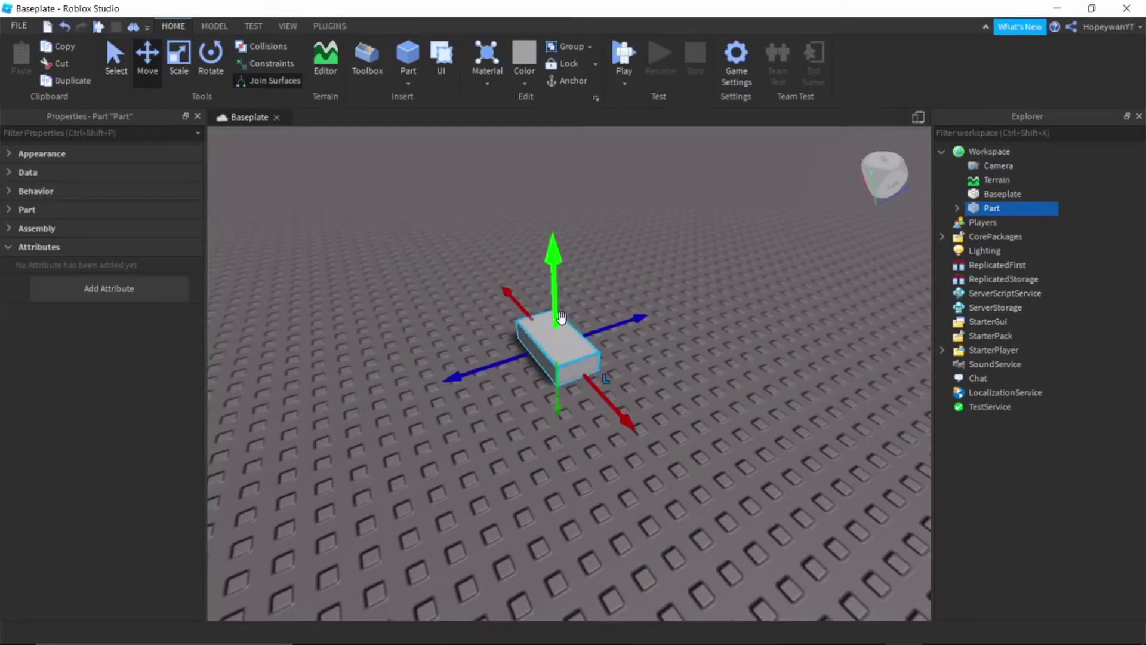
pyautogui.moveTo(868, 621)
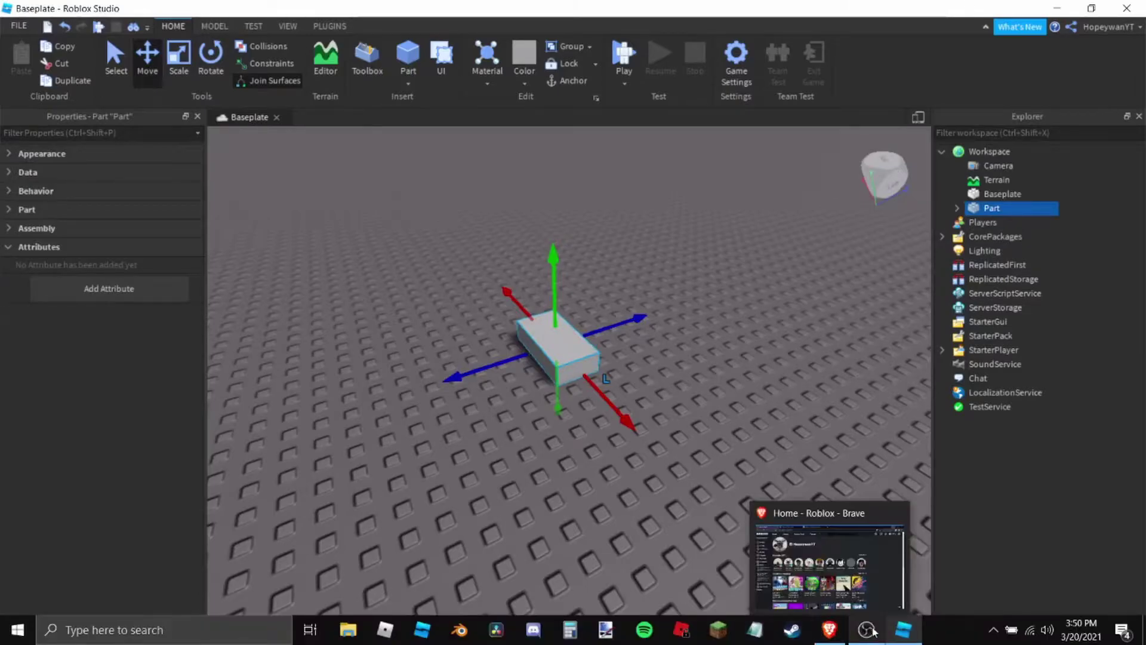
pyautogui.click(850, 575)
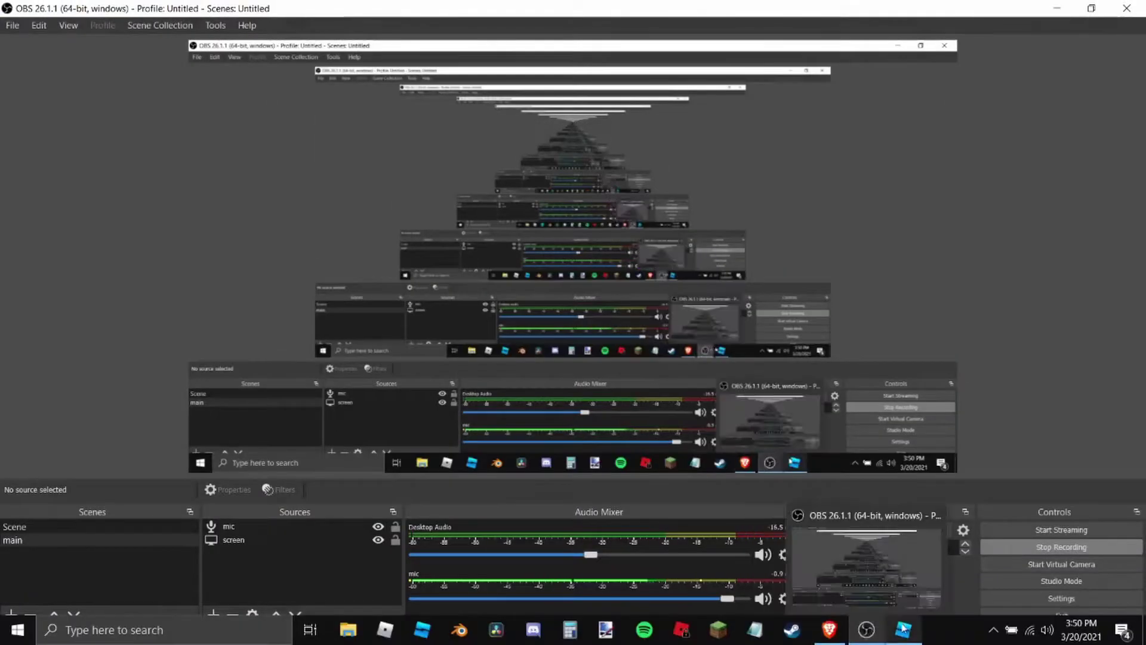
pyautogui.click(900, 627)
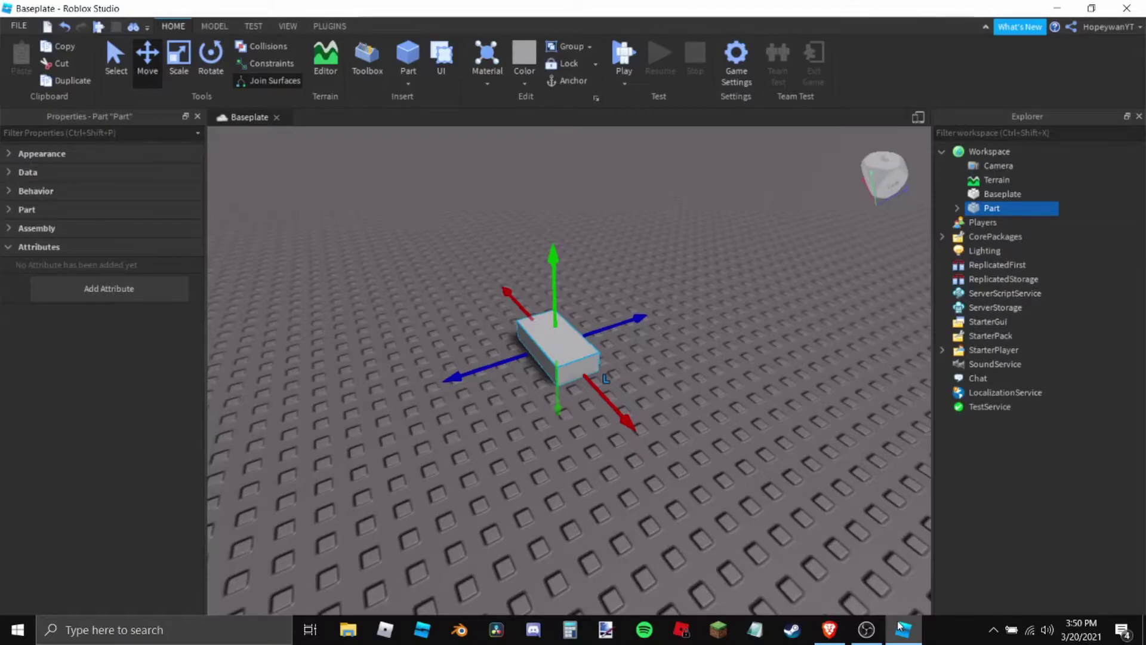
# Collapse the block's Attributes properties, then raise the block with the Move tool and return it to the baseplate with the Select tool.
pyautogui.click(10, 247)
pyautogui.click(633, 264)
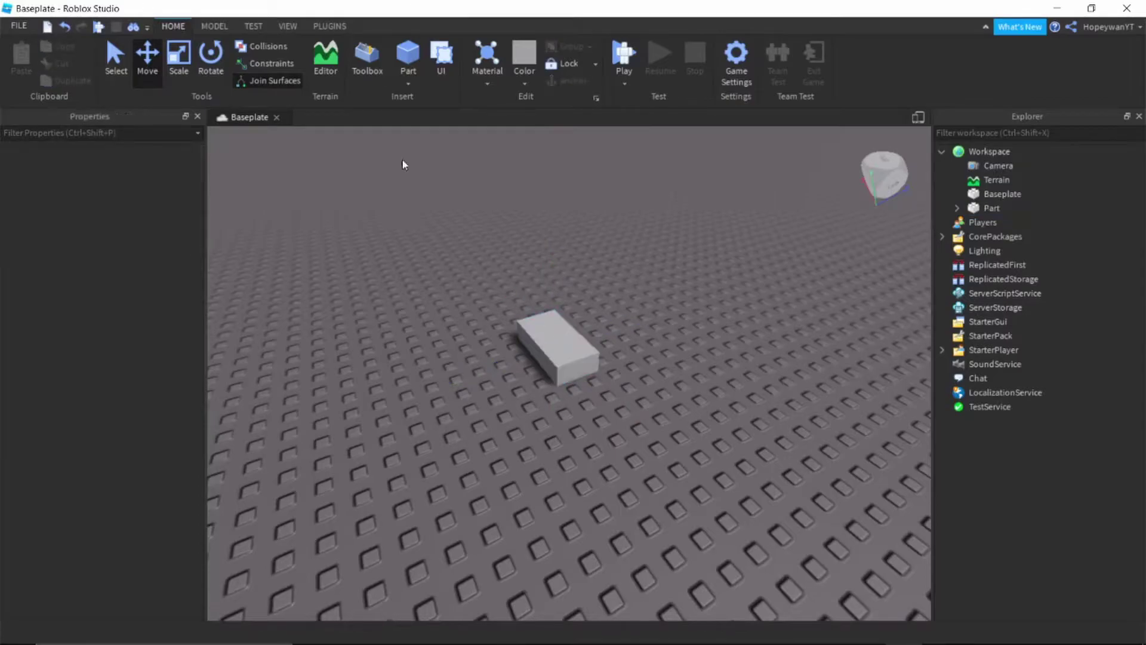
pyautogui.moveTo(550, 347); pyautogui.dragTo(594, 284)
pyautogui.moveTo(594, 285); pyautogui.dragTo(591, 290, button='right')
pyautogui.moveTo(538, 334); pyautogui.dragTo(545, 233)
pyautogui.click(117, 59)
pyautogui.moveTo(525, 306); pyautogui.dragTo(518, 447)
# Raise the block once more along its vertical axis with the Move tool and set it back on the baseplate with Select.
pyautogui.click(149, 69)
pyautogui.moveTo(517, 379); pyautogui.dragTo(490, 203)
pyautogui.click(119, 63)
pyautogui.moveTo(519, 272); pyautogui.dragTo(562, 482)
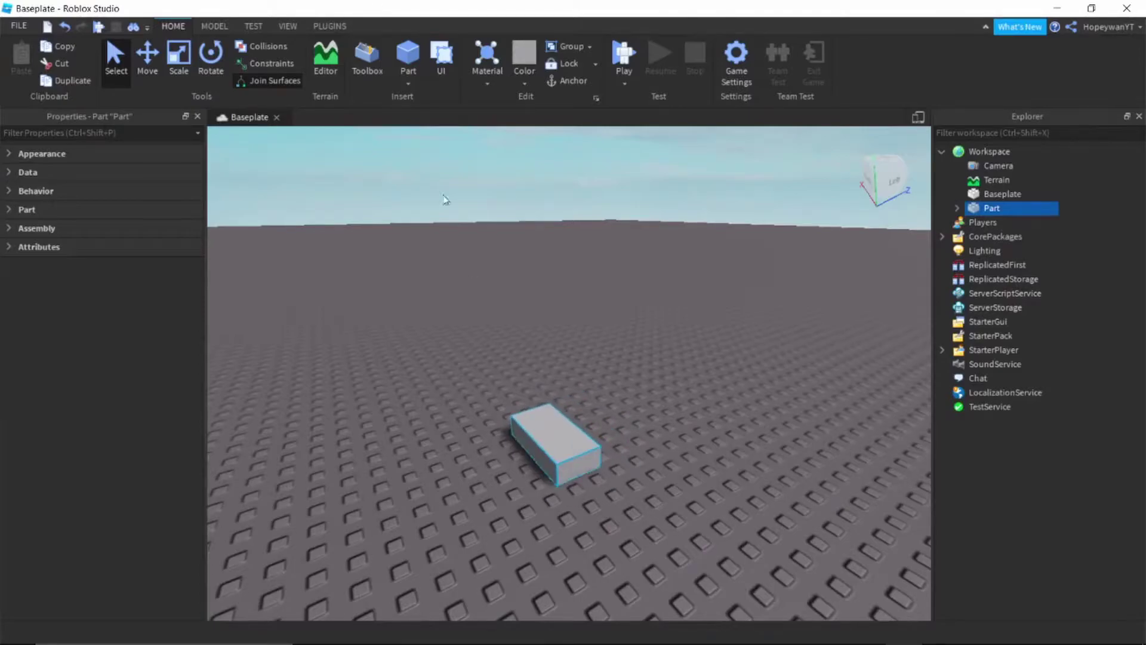
# View the Snap to Grid settings for rotating and moving parts.
pyautogui.click(214, 26)
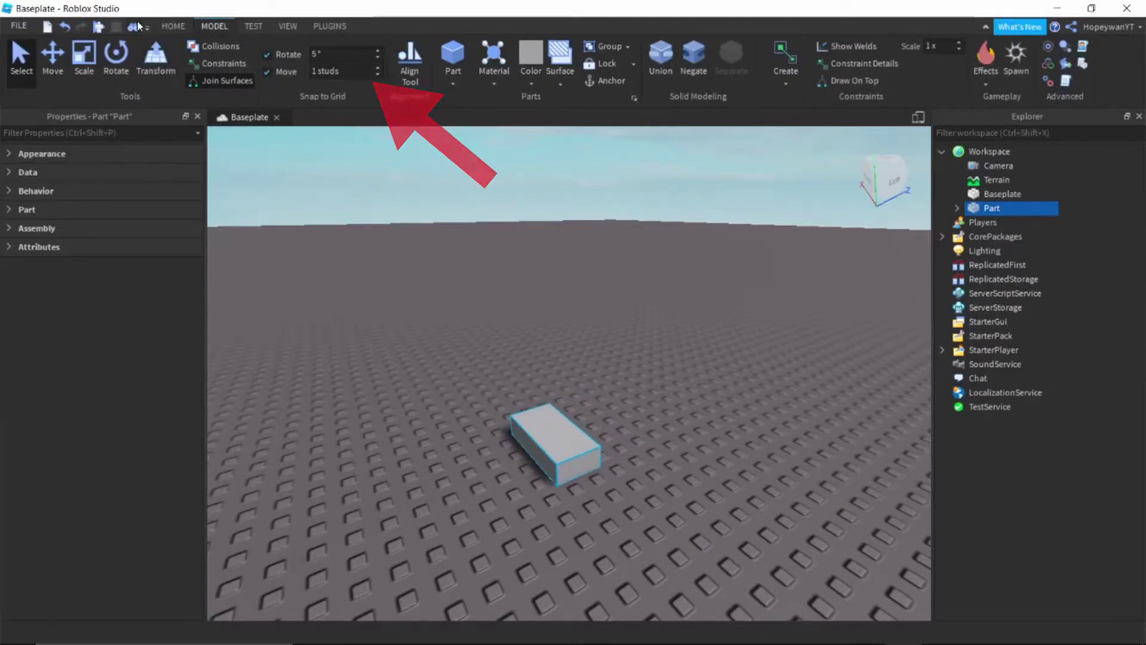
pyautogui.click(181, 26)
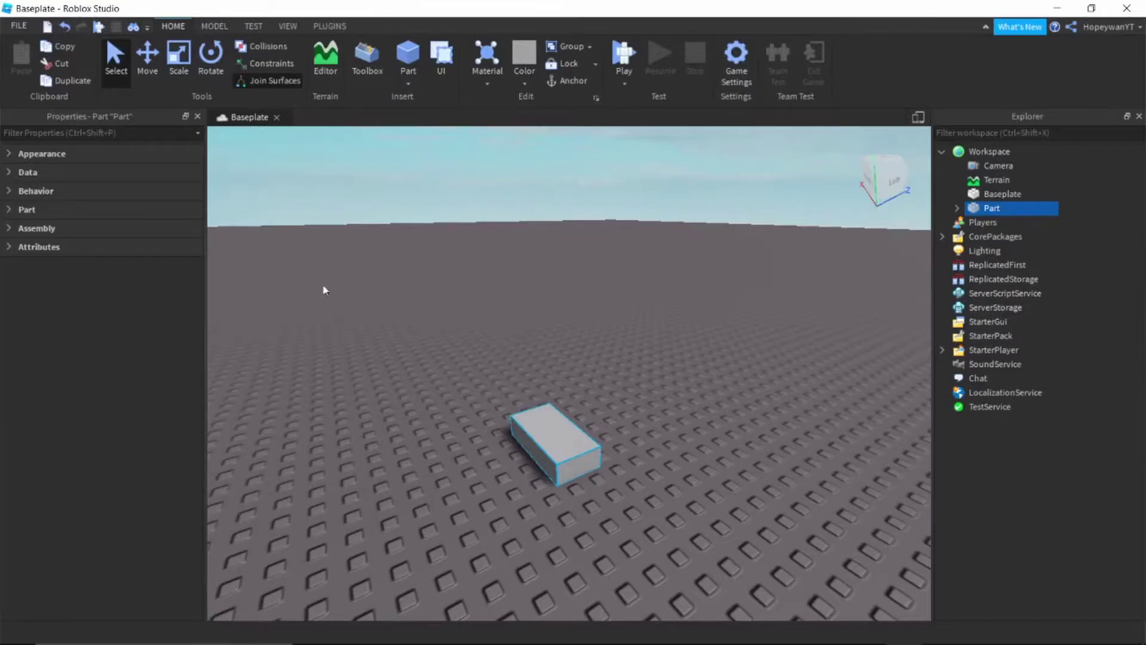
# Shift the block a short way across the baseplate along its horizontal axes with the Move tool.
pyautogui.click(146, 57)
pyautogui.moveTo(554, 396); pyautogui.dragTo(570, 456)
pyautogui.hotkey('ctrl', '1')
pyautogui.click(157, 69)
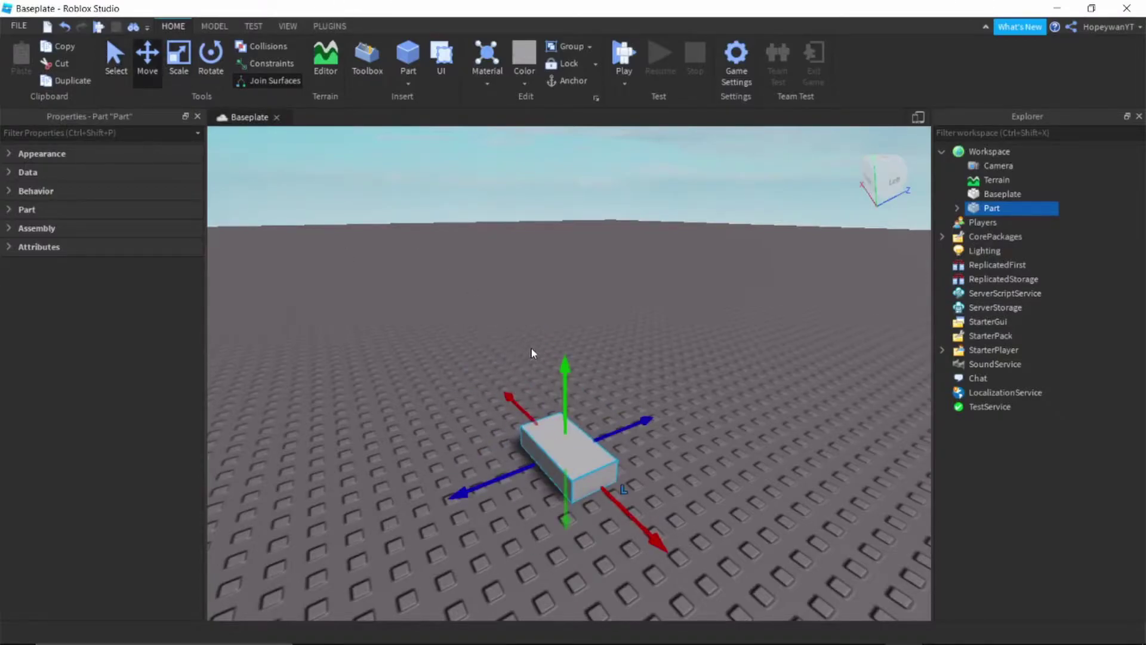
pyautogui.moveTo(589, 400)
pyautogui.mouseDown()
pyautogui.moveTo(603, 468)
pyautogui.moveTo(647, 454)
pyautogui.moveTo(653, 473)
pyautogui.moveTo(743, 509)
pyautogui.moveTo(636, 436)
pyautogui.mouseUp()
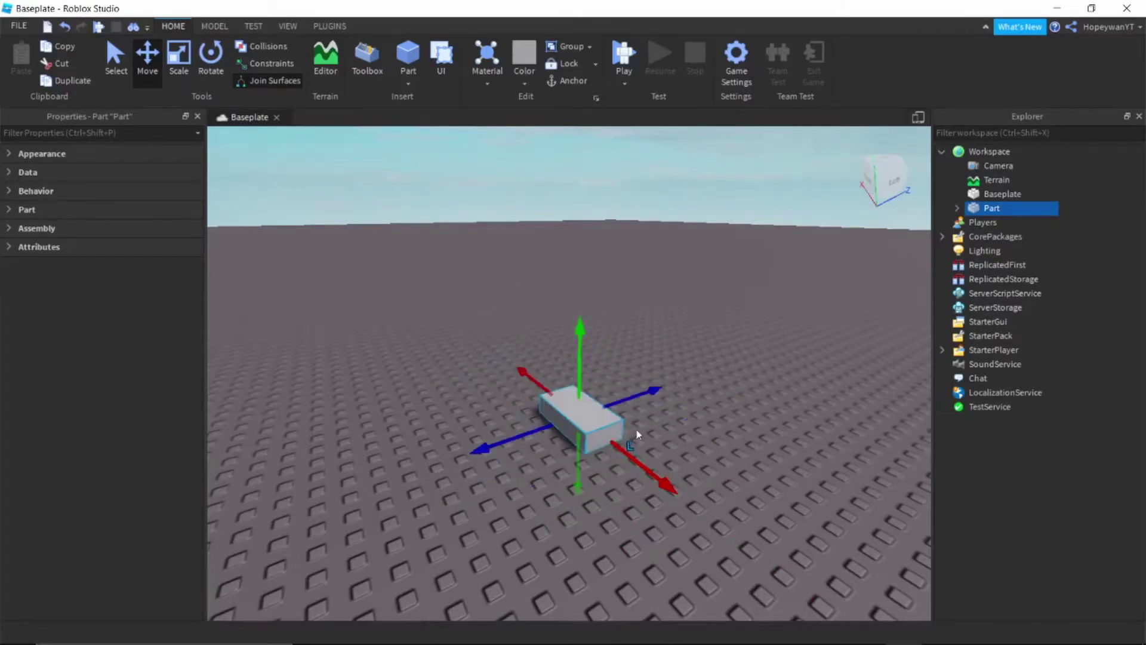
pyautogui.moveTo(623, 393); pyautogui.dragTo(730, 380)
pyautogui.click(558, 423)
pyautogui.moveTo(624, 398); pyautogui.dragTo(656, 388)
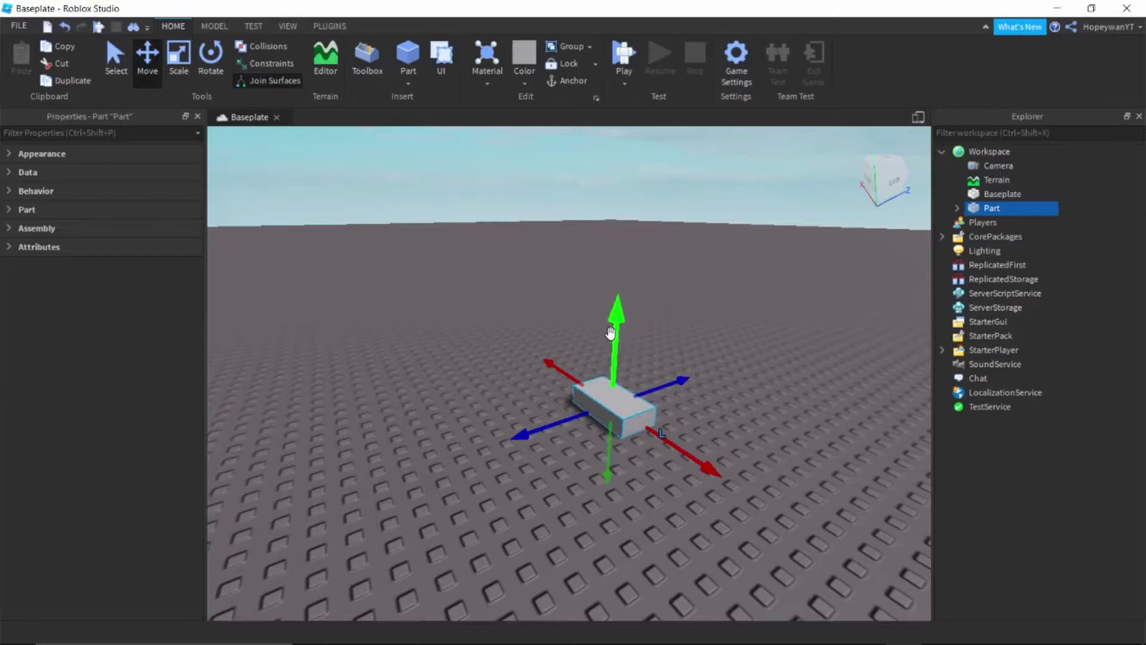
# Try resizing the block with the Scale tool, stretching it into a tall block and adjusting its sides, top and base.
pyautogui.click(179, 55)
pyautogui.moveTo(613, 370); pyautogui.dragTo(647, 247)
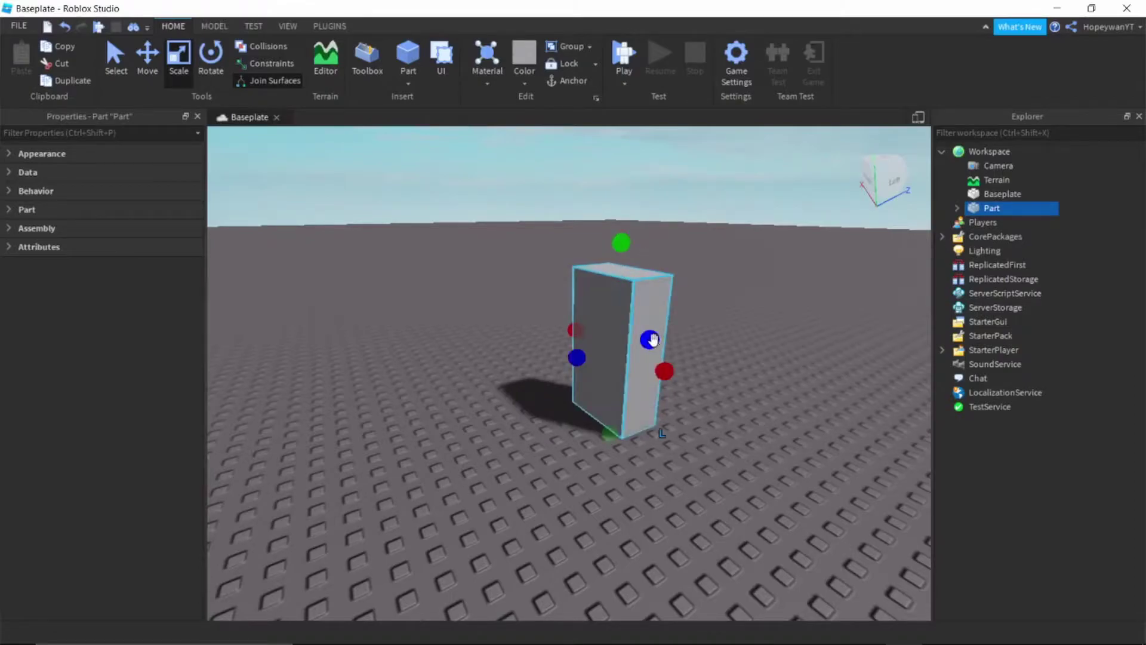
pyautogui.moveTo(652, 336)
pyautogui.mouseDown()
pyautogui.moveTo(782, 375)
pyautogui.moveTo(644, 344)
pyautogui.mouseUp()
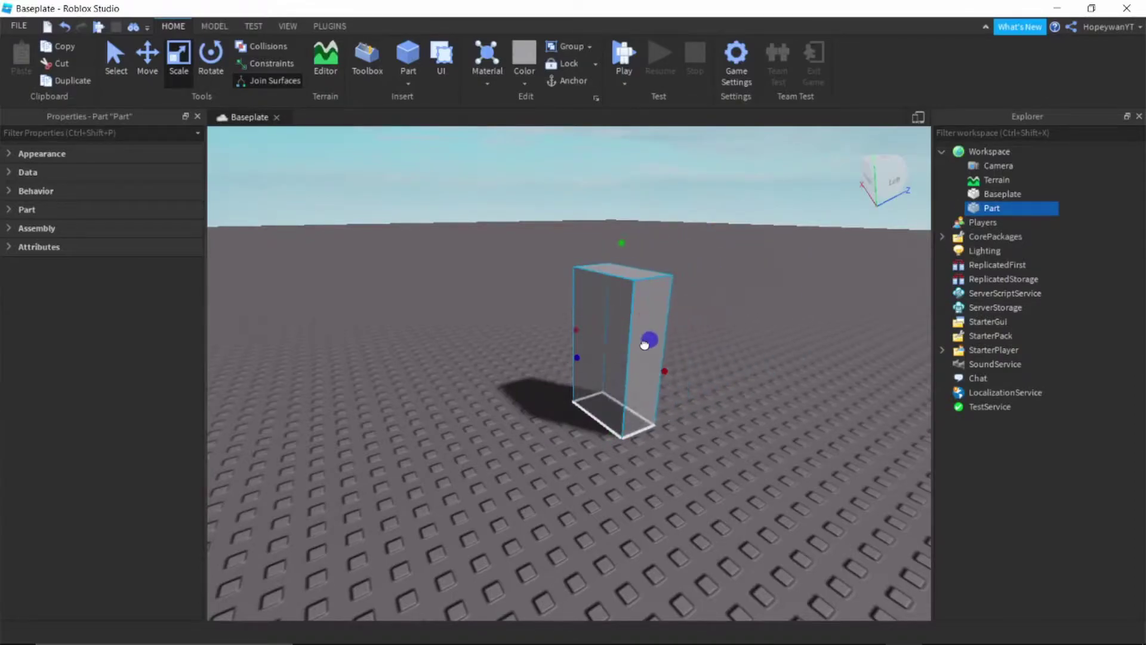
pyautogui.moveTo(620, 247); pyautogui.dragTo(640, 215)
pyautogui.moveTo(669, 362)
pyautogui.mouseDown()
pyautogui.moveTo(745, 403)
pyautogui.moveTo(656, 375)
pyautogui.mouseUp()
pyautogui.moveTo(583, 350)
pyautogui.mouseDown()
pyautogui.moveTo(576, 358)
pyautogui.moveTo(588, 353)
pyautogui.mouseUp()
pyautogui.moveTo(594, 433); pyautogui.dragTo(610, 380)
pyautogui.moveTo(622, 215); pyautogui.dragTo(621, 242)
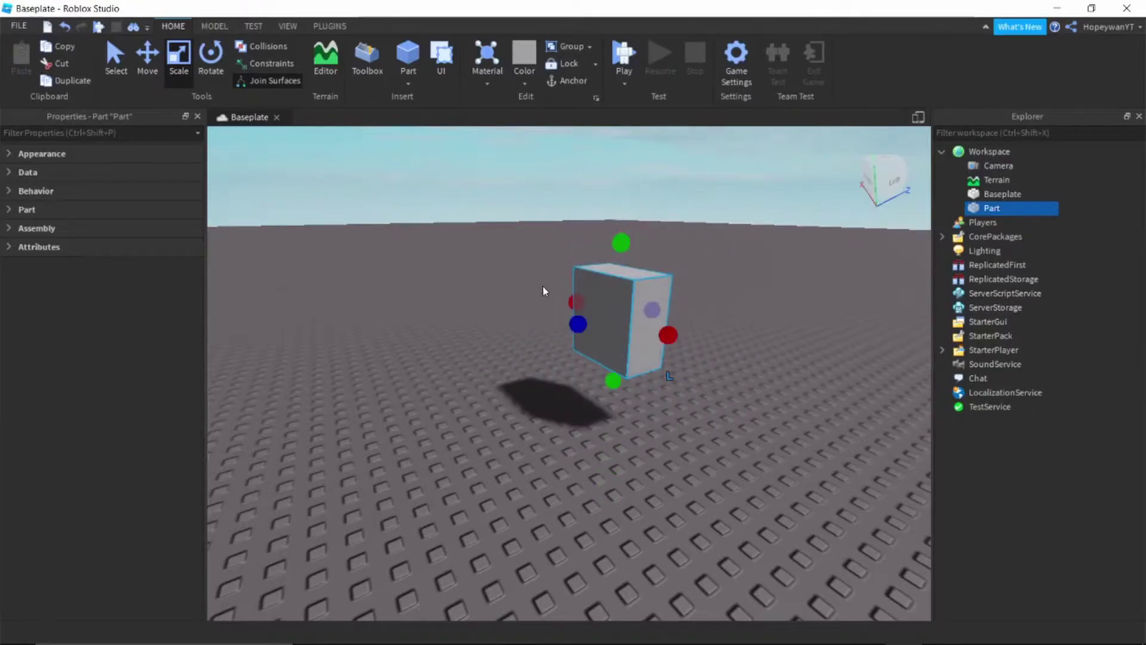
pyautogui.moveTo(574, 302); pyautogui.dragTo(527, 288)
pyautogui.moveTo(599, 347); pyautogui.dragTo(574, 341)
# Undo all the scaling changes to the block and deselect it.
pyautogui.hotkey('ctrl', 'z')
pyautogui.hotkey('ctrl', 'z')
pyautogui.hotkey('ctrl', 'z')
pyautogui.hotkey('ctrl', 'z')
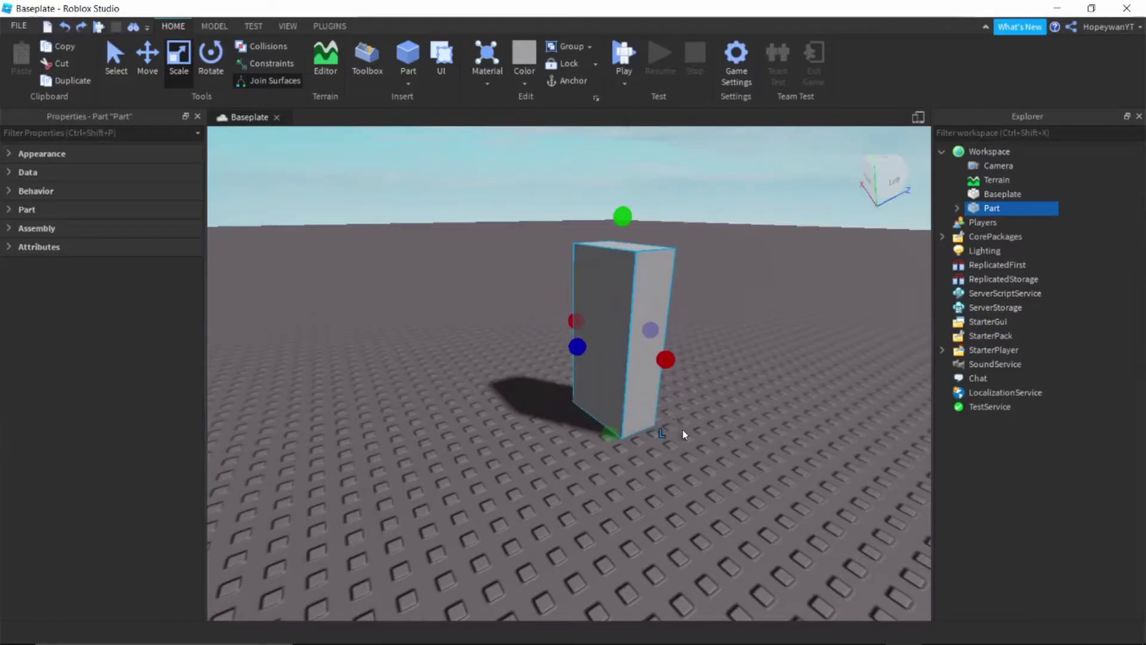
pyautogui.hotkey('ctrl', 'z')
pyautogui.hotkey('ctrl', 'z')
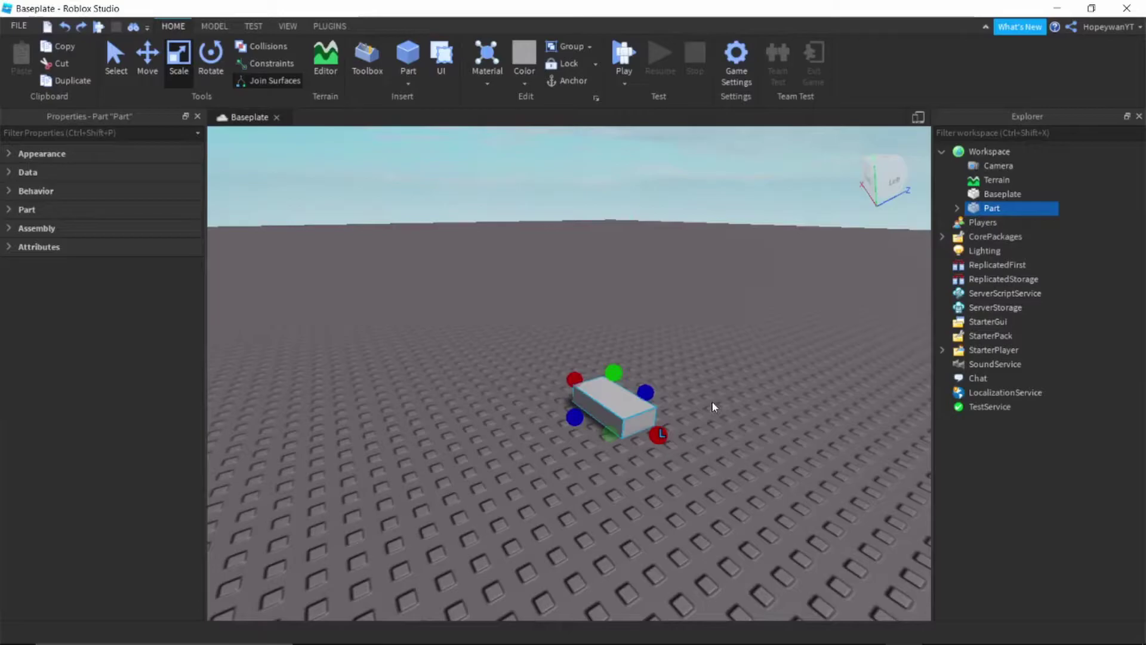
pyautogui.click(711, 406)
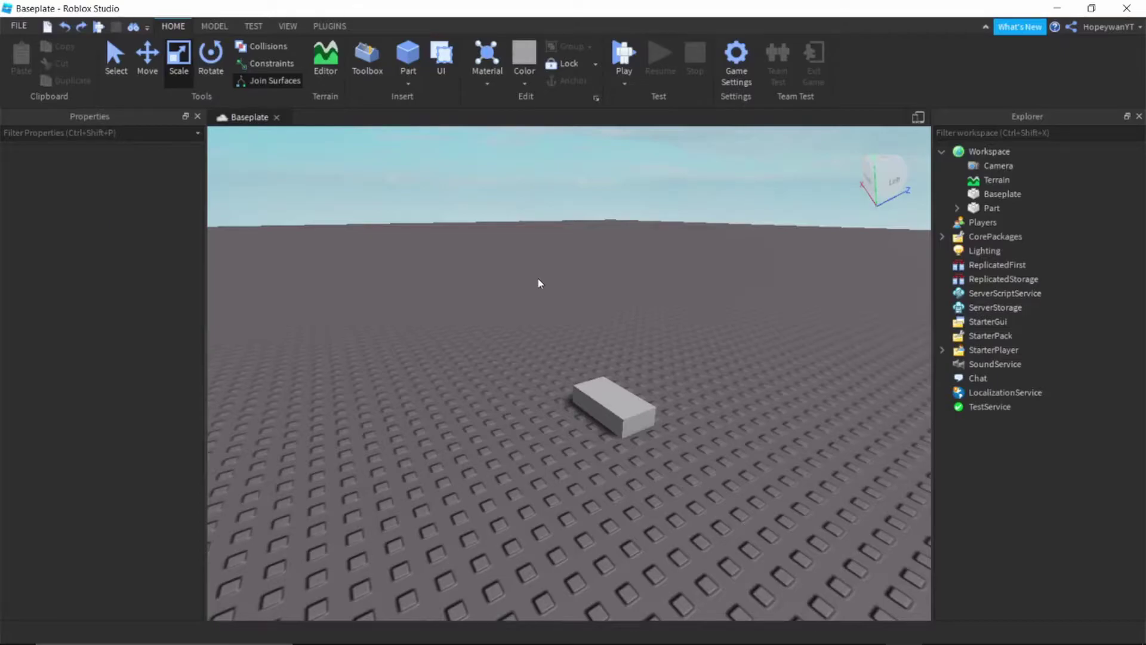
# Select the block, try turning it with the Rotate tool, and deselect it.
pyautogui.press('w')
pyautogui.moveTo(650, 345); pyautogui.dragTo(699, 296, button='right')
pyautogui.press('a')
pyautogui.press('s')
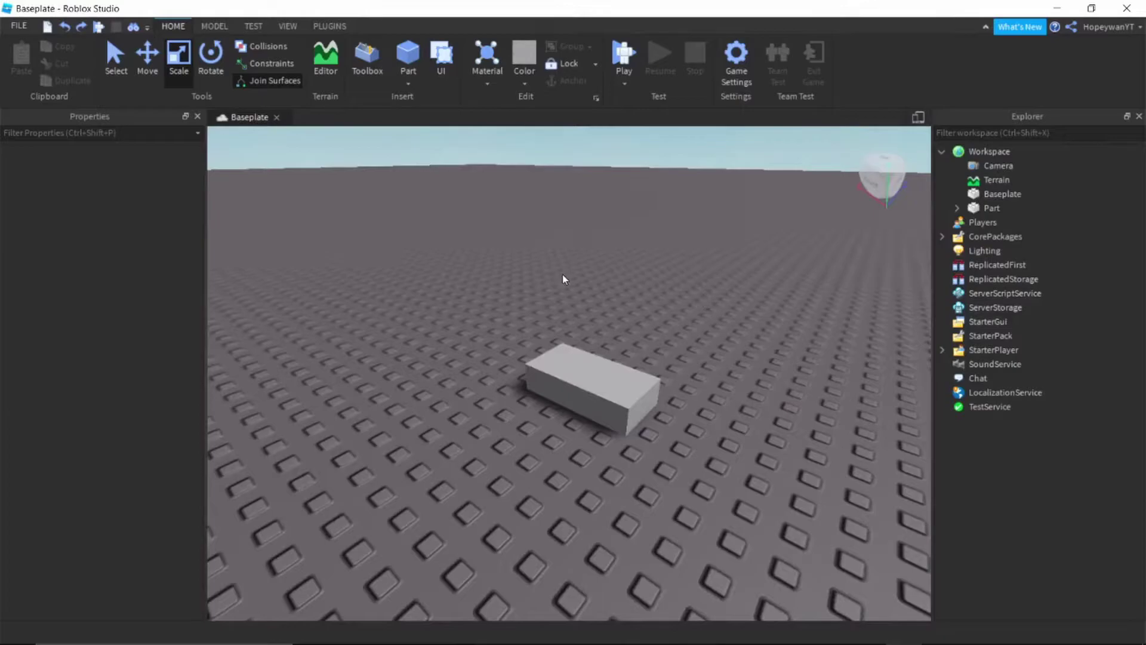
pyautogui.click(616, 383)
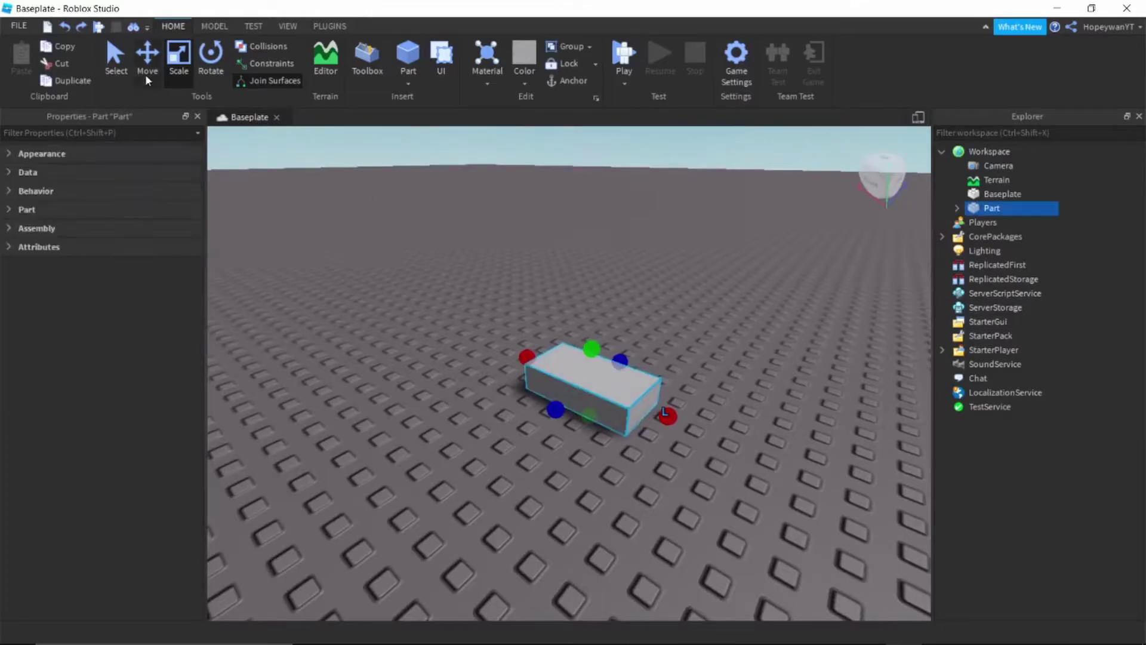
pyautogui.click(210, 61)
pyautogui.moveTo(579, 319)
pyautogui.mouseDown()
pyautogui.moveTo(519, 397)
pyautogui.moveTo(540, 423)
pyautogui.moveTo(678, 358)
pyautogui.moveTo(573, 271)
pyautogui.moveTo(576, 294)
pyautogui.moveTo(517, 258)
pyautogui.moveTo(583, 305)
pyautogui.moveTo(574, 308)
pyautogui.mouseUp()
pyautogui.moveTo(624, 441)
pyautogui.mouseDown()
pyautogui.moveTo(661, 447)
pyautogui.moveTo(621, 440)
pyautogui.mouseUp()
pyautogui.click(591, 228)
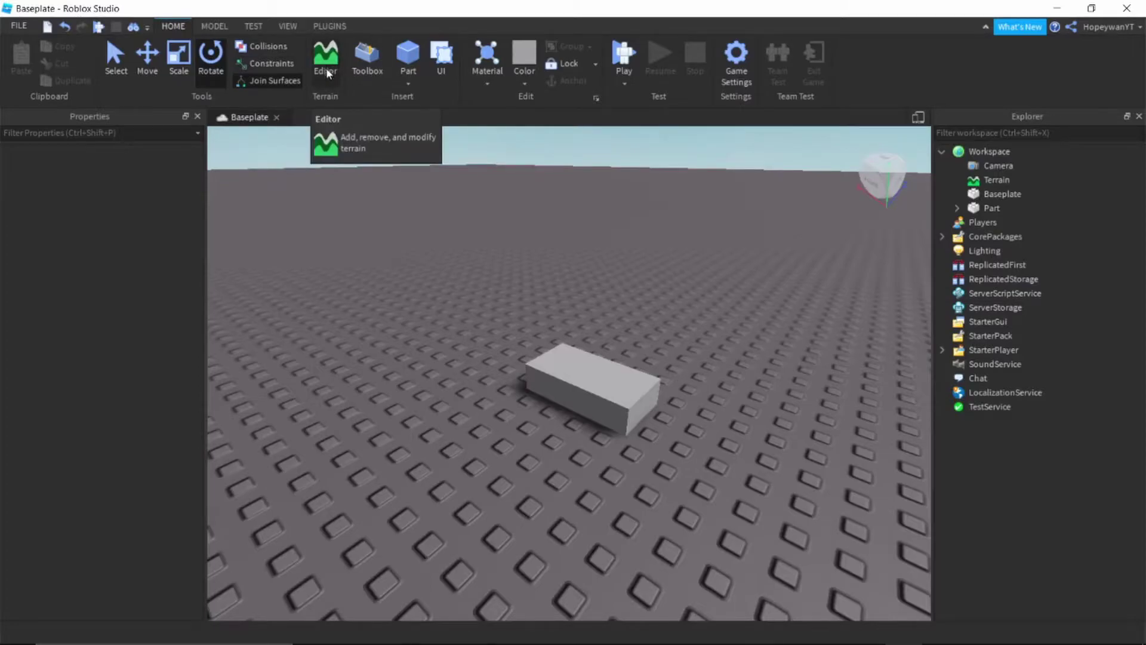
pyautogui.moveTo(686, 249); pyautogui.dragTo(686, 250, button='right')
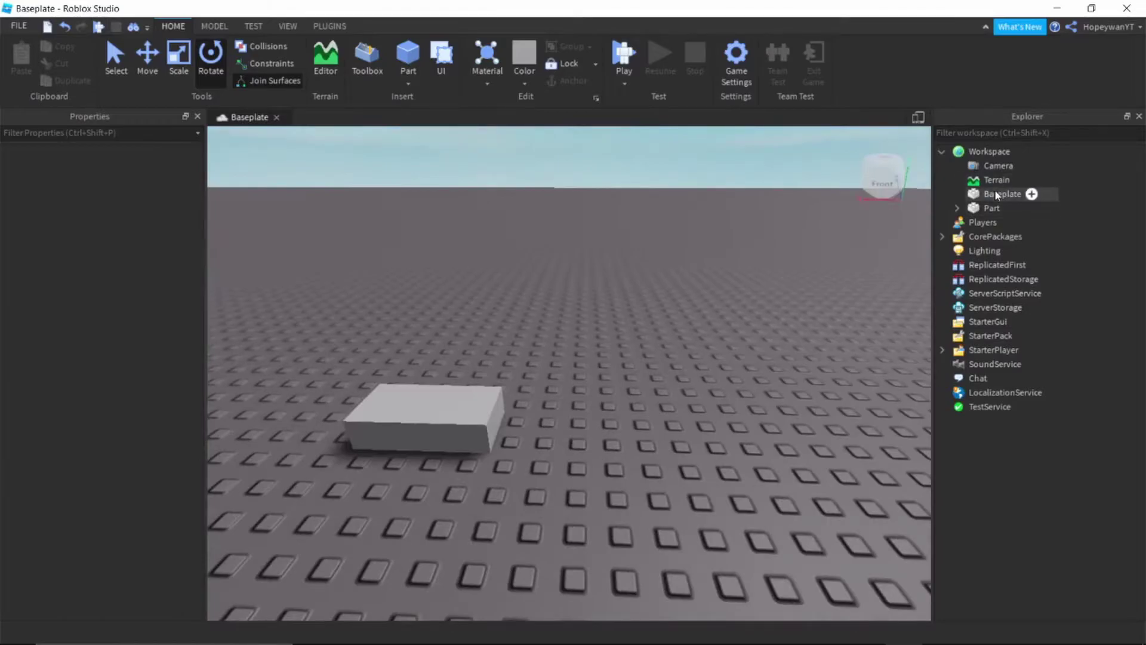
pyautogui.click(998, 194)
pyautogui.click(610, 257)
pyautogui.moveTo(610, 260); pyautogui.dragTo(610, 261, button='right')
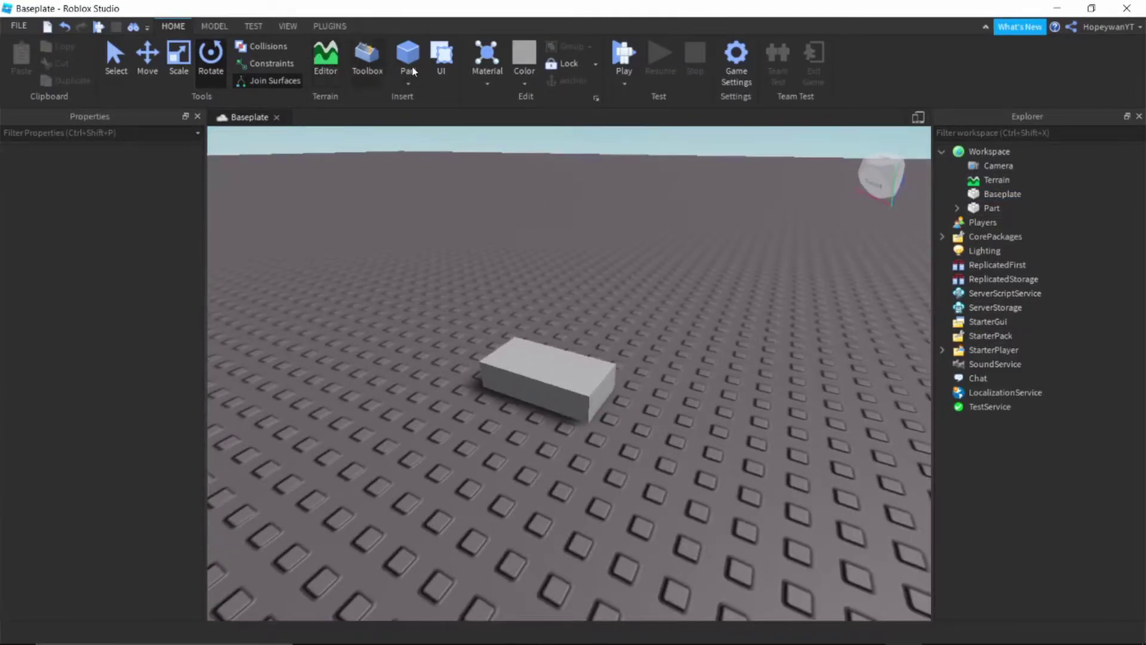
# Open the Toolbox and view its models and list of asset categories, keeping Models as the category.
pyautogui.click(376, 72)
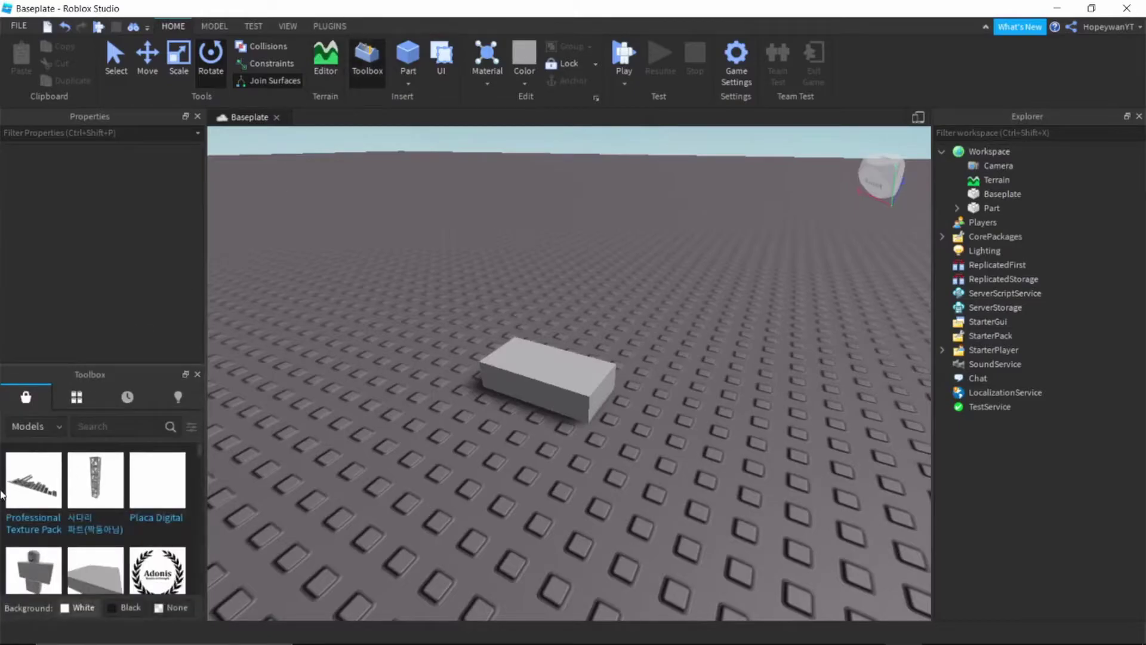
pyautogui.moveTo(200, 451)
pyautogui.mouseDown()
pyautogui.moveTo(199, 514)
pyautogui.moveTo(194, 446)
pyautogui.mouseUp()
pyautogui.click(60, 432)
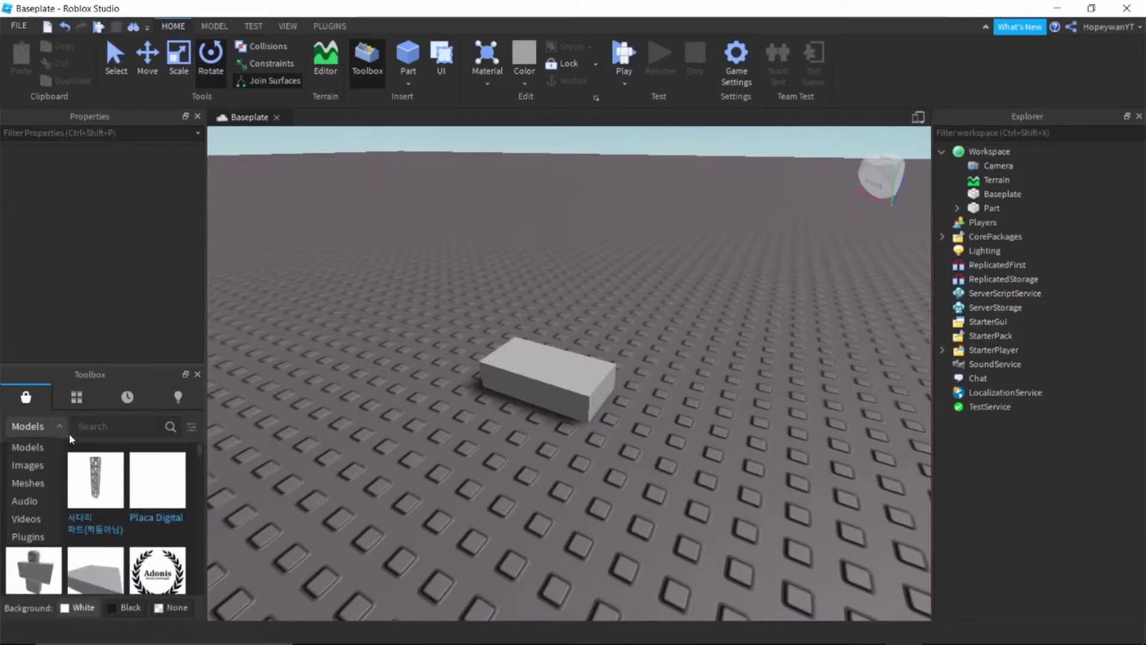
pyautogui.click(82, 424)
# Search the Toolbox models for "minecraft" and browse the results.
pyautogui.click(94, 426)
pyautogui.write('minecraft')
pyautogui.press('Return')
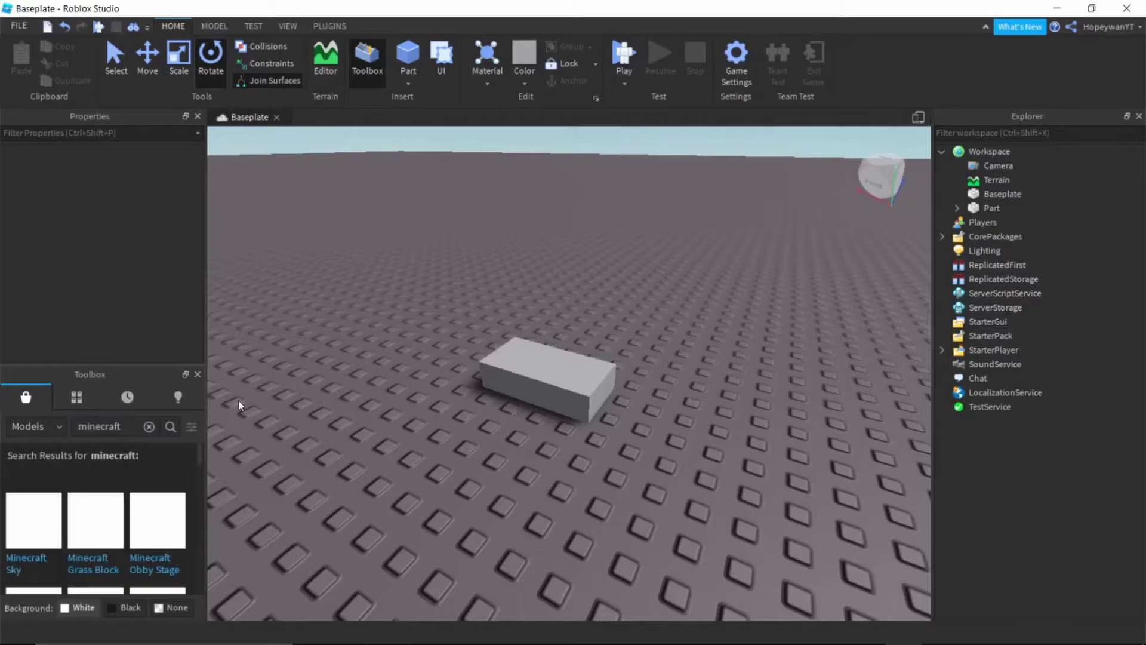
pyautogui.scroll(-3, 141, 519)
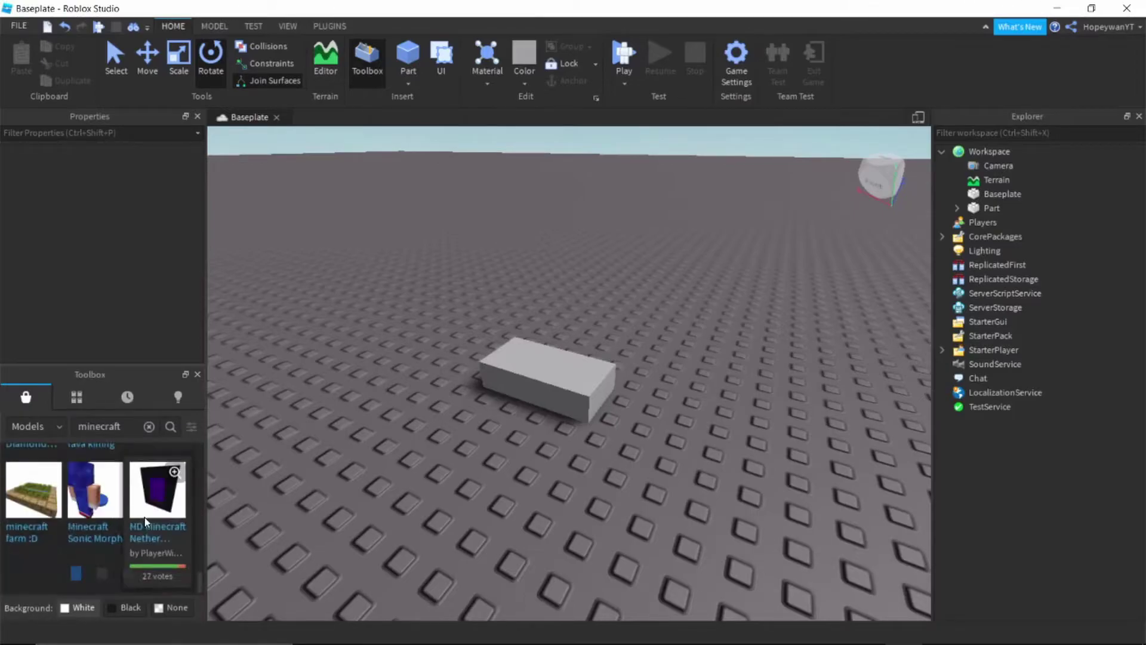
pyautogui.scroll(-5, 144, 515)
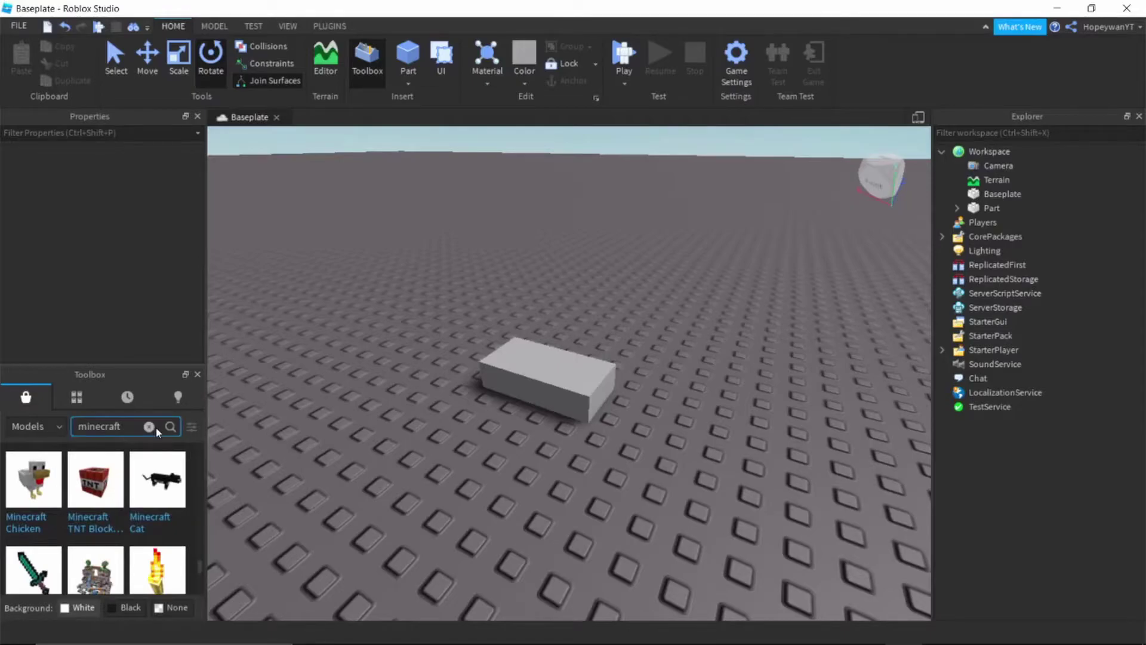
# Search the Toolbox models for "minecraft tree" and browse through the results.
pyautogui.write('tree')
pyautogui.press('Return')
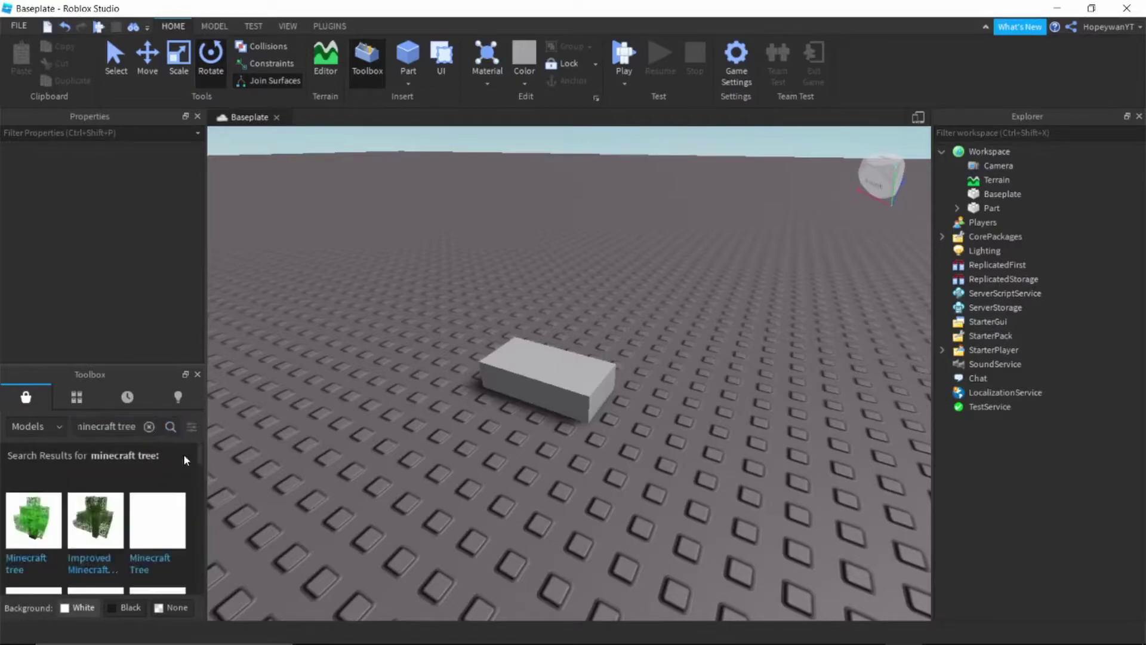
pyautogui.moveTo(196, 452)
pyautogui.mouseDown()
pyautogui.moveTo(187, 496)
pyautogui.moveTo(205, 448)
pyautogui.mouseUp()
pyautogui.scroll(-5, 80, 529)
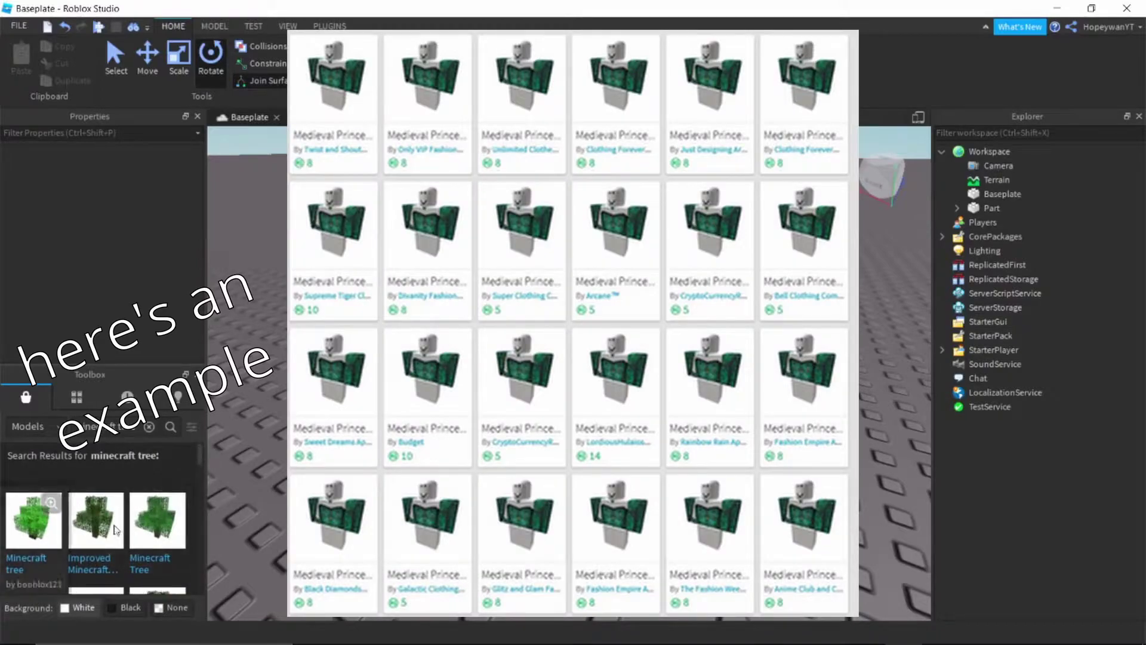
pyautogui.click(102, 573)
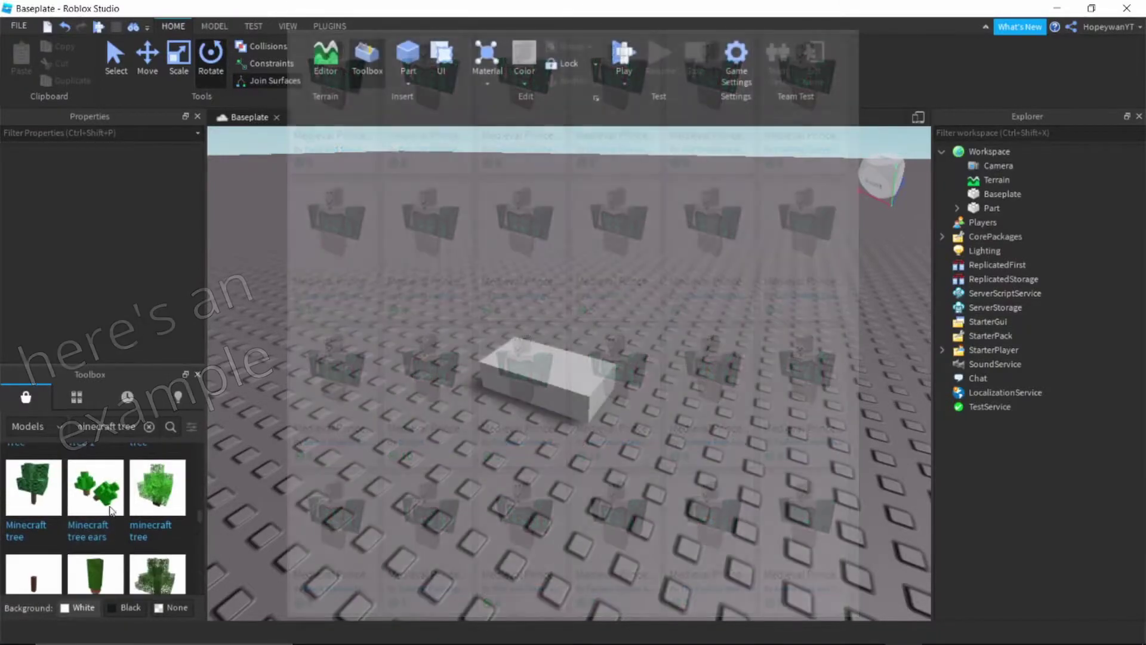
pyautogui.scroll(-5, 157, 500)
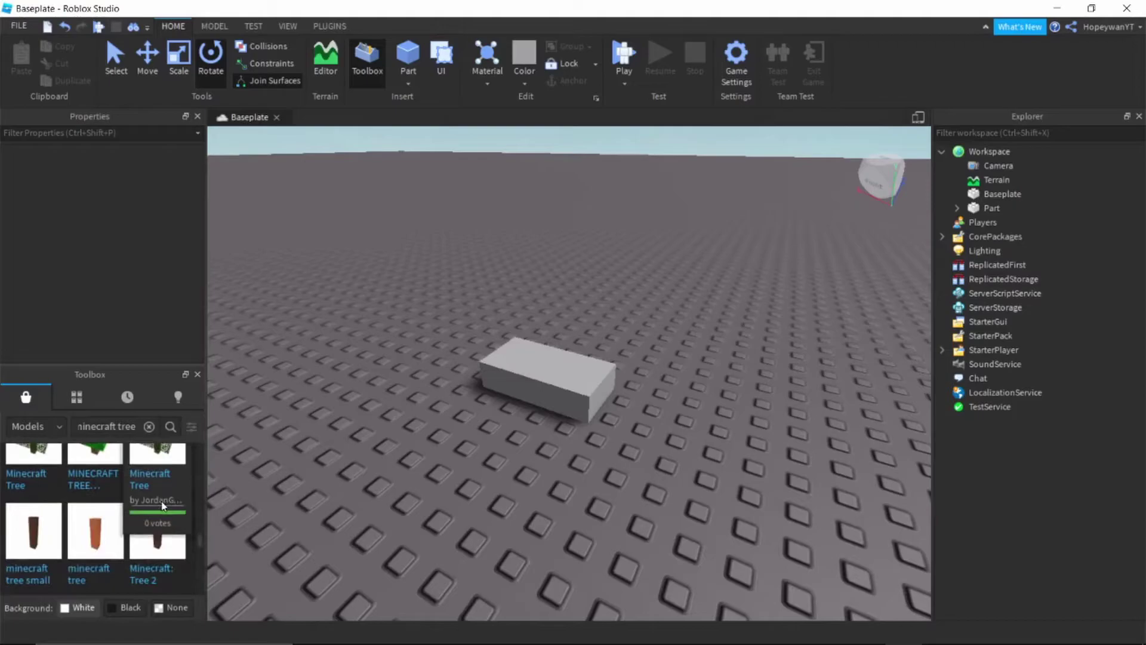
pyautogui.scroll(-5, 136, 514)
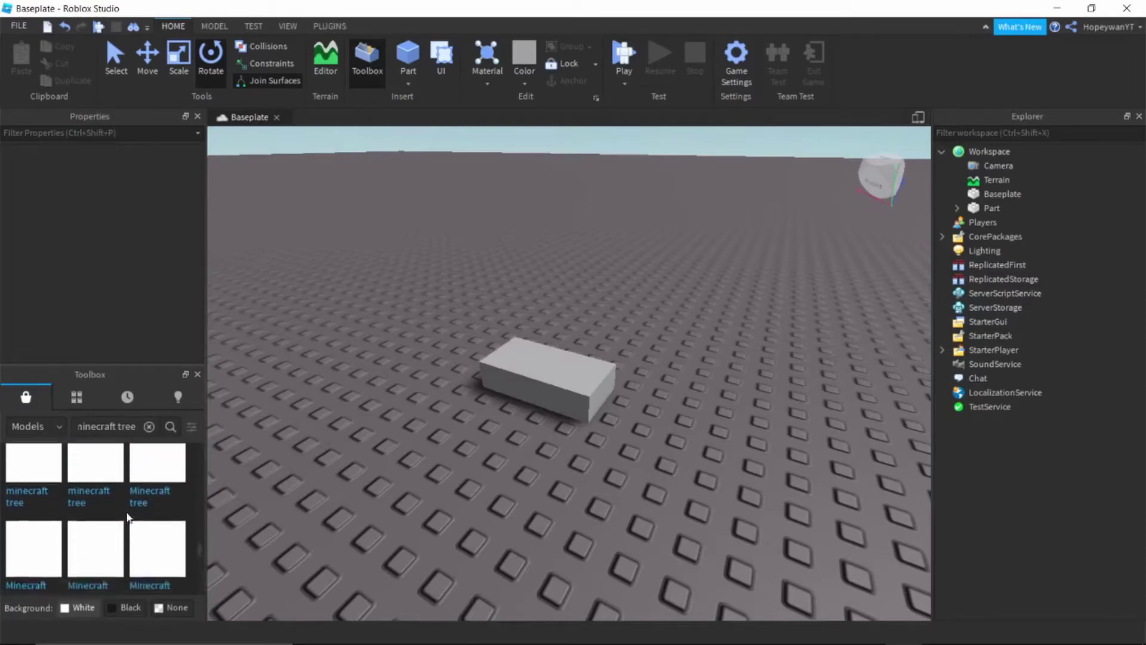
pyautogui.scroll(-5, 124, 513)
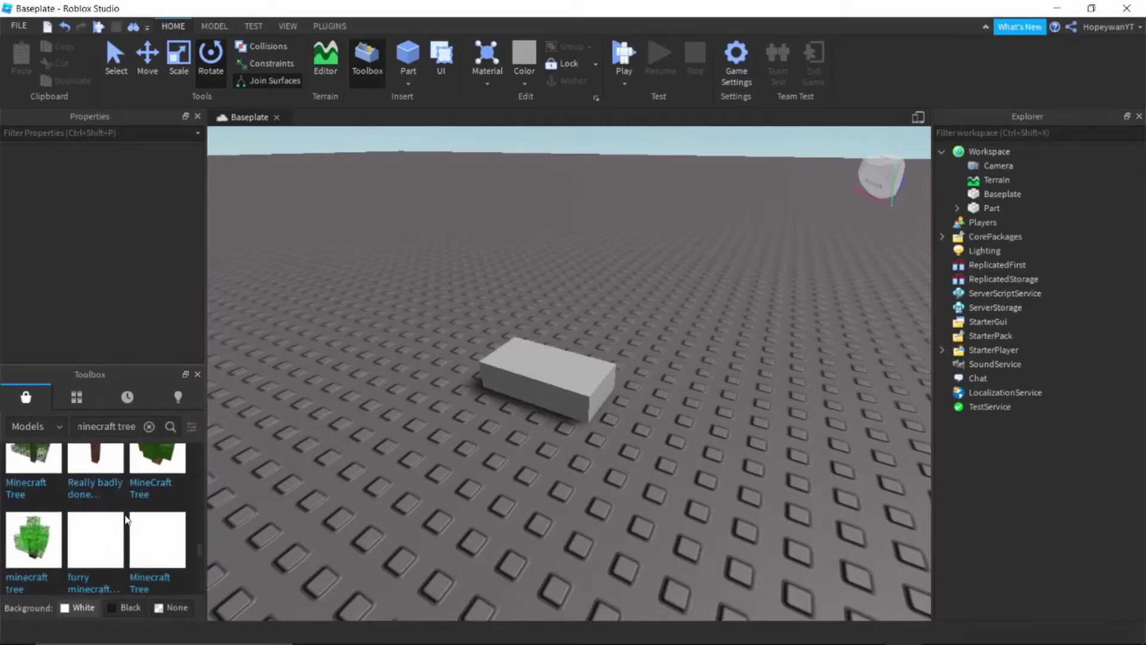
pyautogui.scroll(-6, 125, 518)
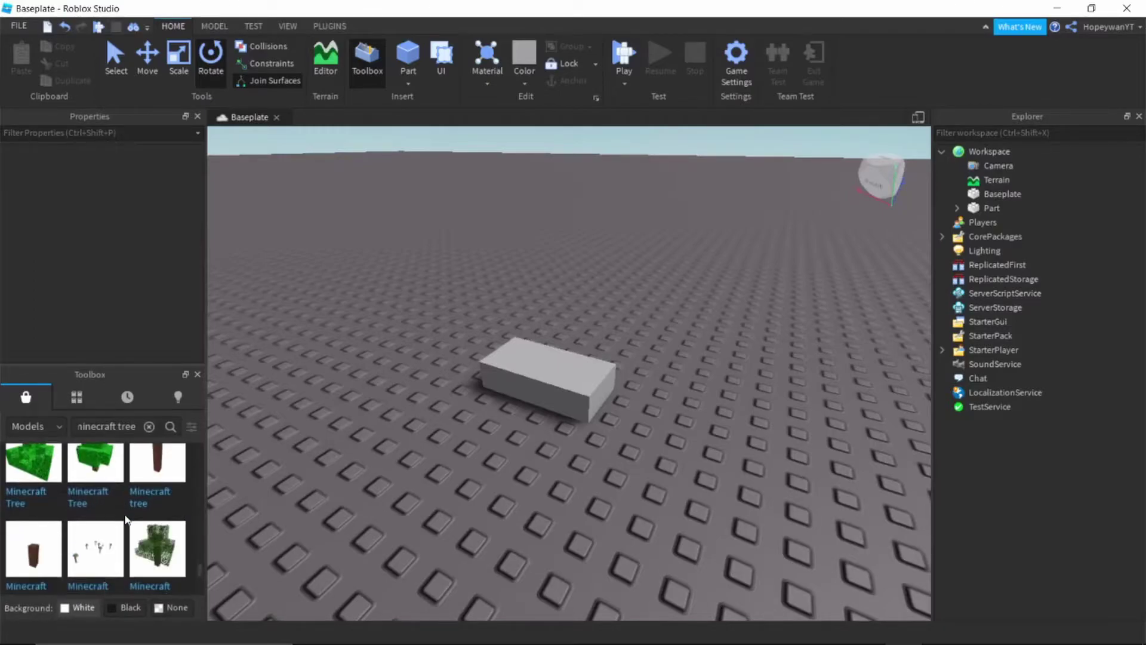
pyautogui.scroll(-5, 192, 566)
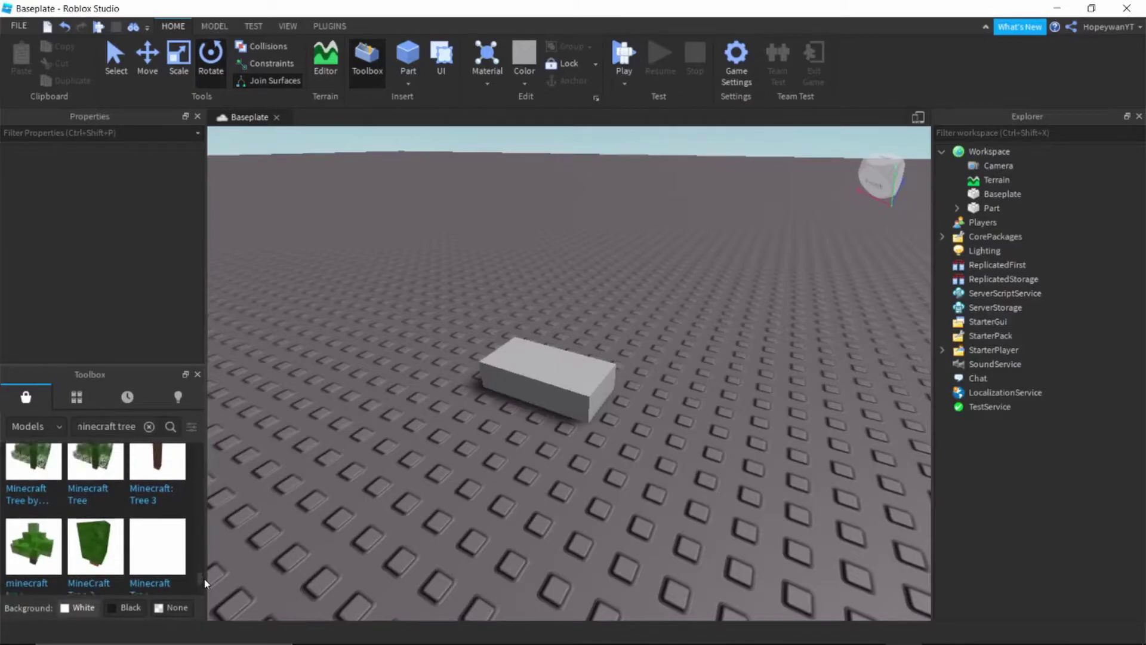
# Insert a Minecraft Tree model from the Toolbox search results into the place.
pyautogui.scroll(-3, 202, 578)
pyautogui.scroll(-8, 202, 582)
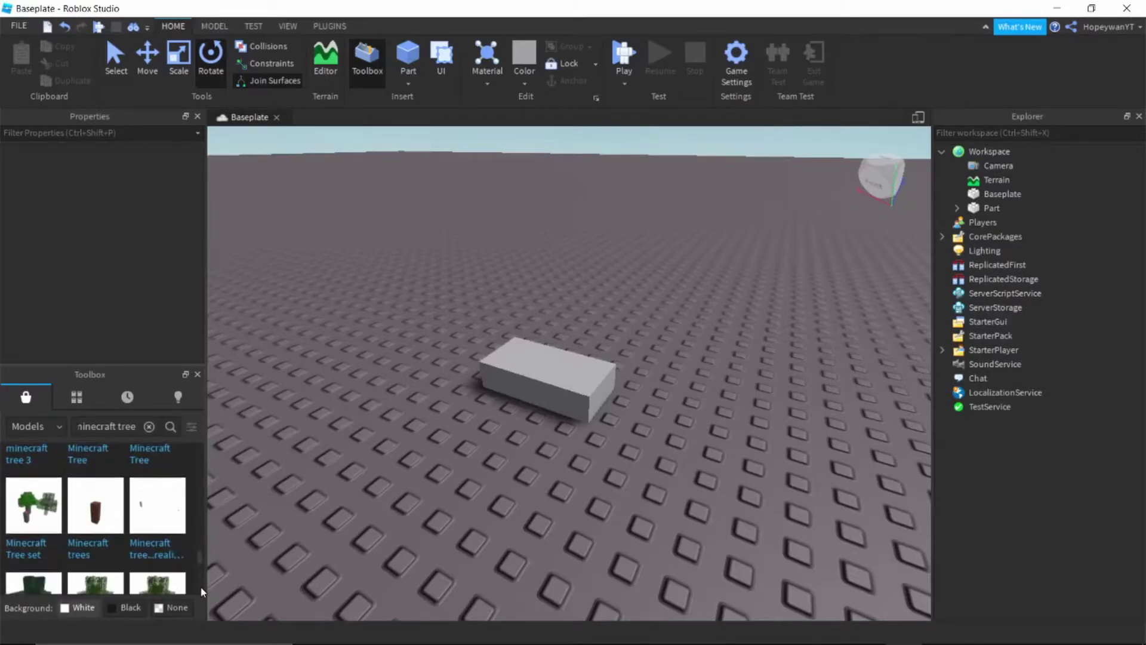
pyautogui.scroll(-3, 199, 588)
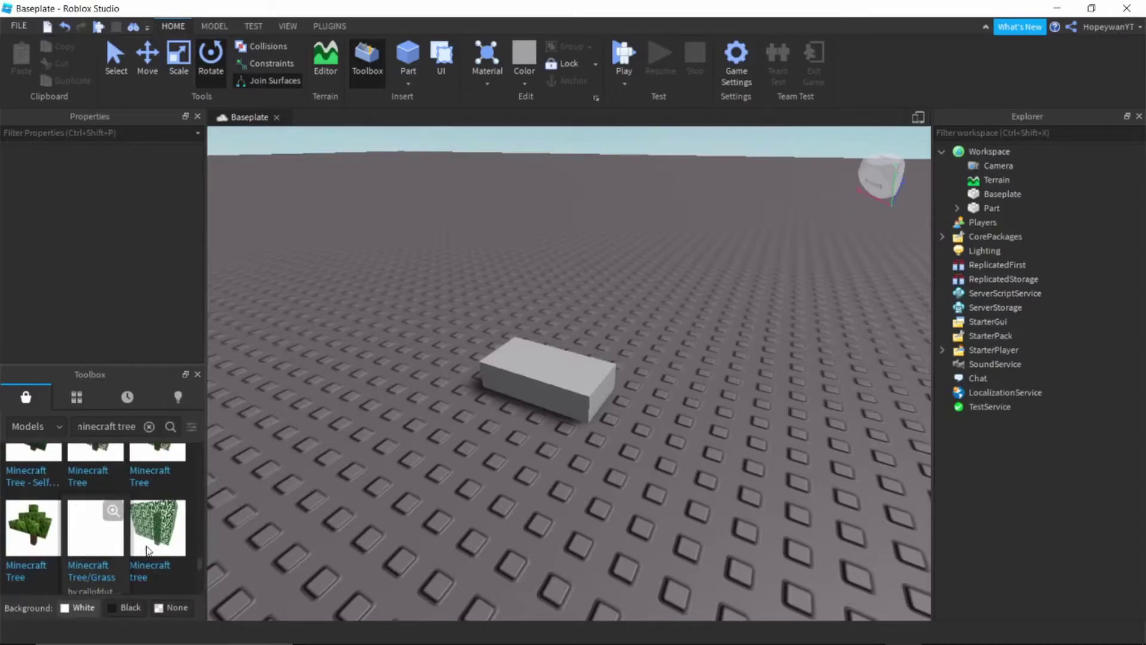
pyautogui.click(74, 542)
pyautogui.moveTo(717, 434); pyautogui.dragTo(1128, 223, button='right')
# Inspect the Birch Tree's nested contents in the Explorer and delete the whole model.
pyautogui.click(956, 194)
pyautogui.click(971, 208)
pyautogui.click(987, 222)
pyautogui.click(987, 222)
pyautogui.click(971, 208)
pyautogui.click(957, 194)
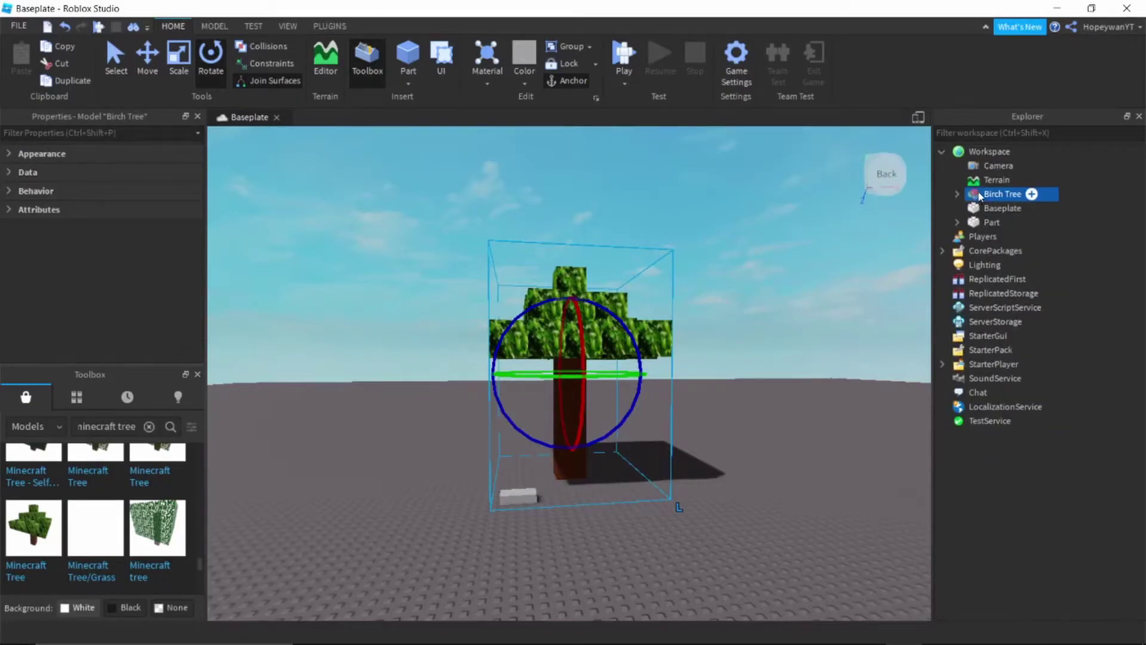
pyautogui.rightClick(960, 193)
pyautogui.click(1003, 267)
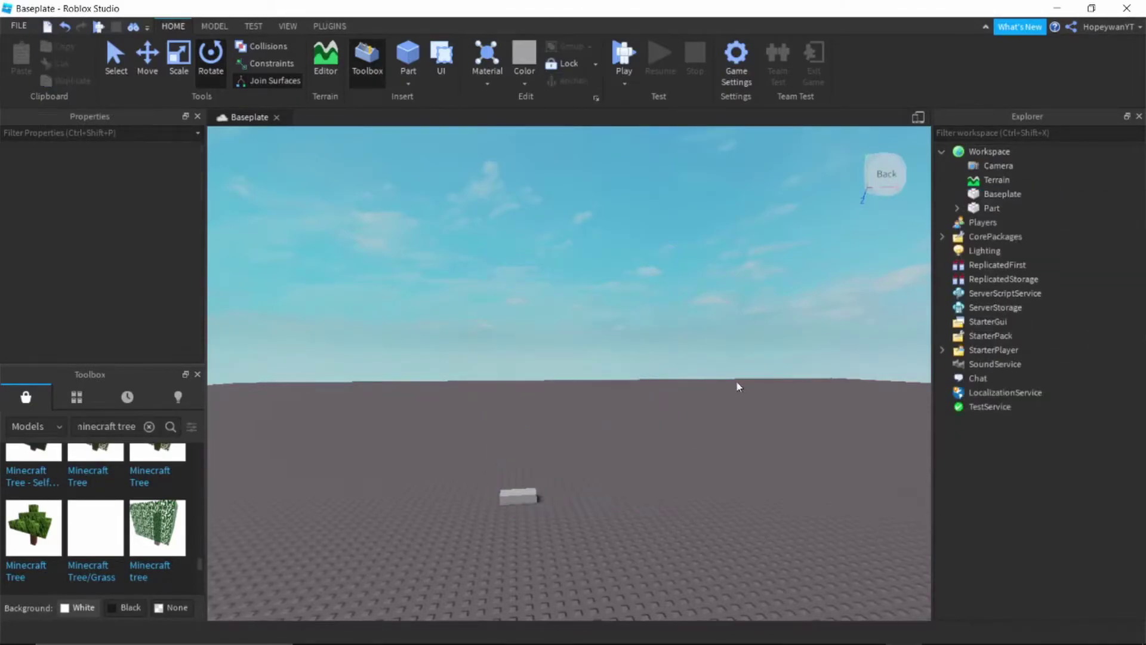
# Reopen the Toolbox to view the My Models inventory and its list of categories, and close the Toolbox.
pyautogui.click(198, 375)
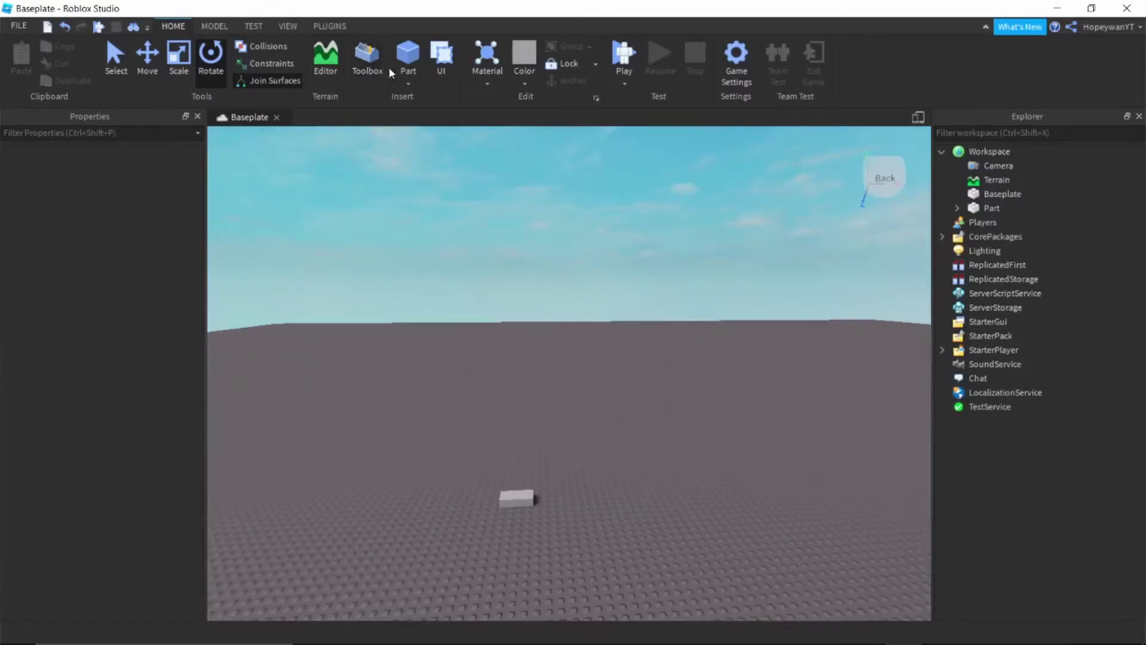
pyautogui.click(376, 87)
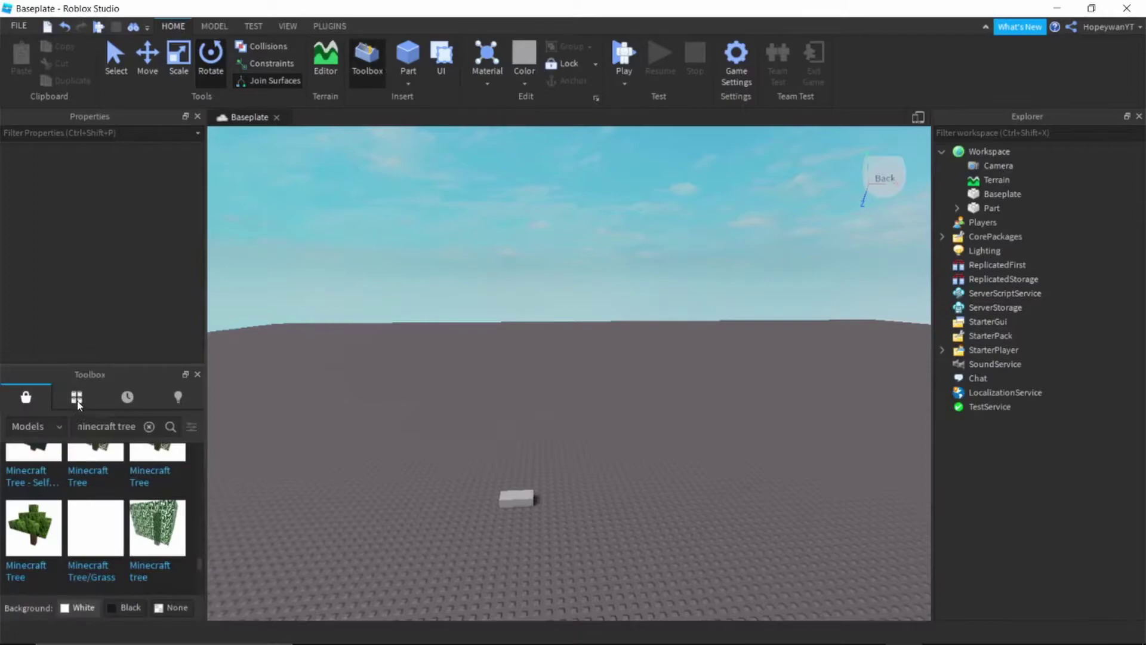
pyautogui.click(77, 398)
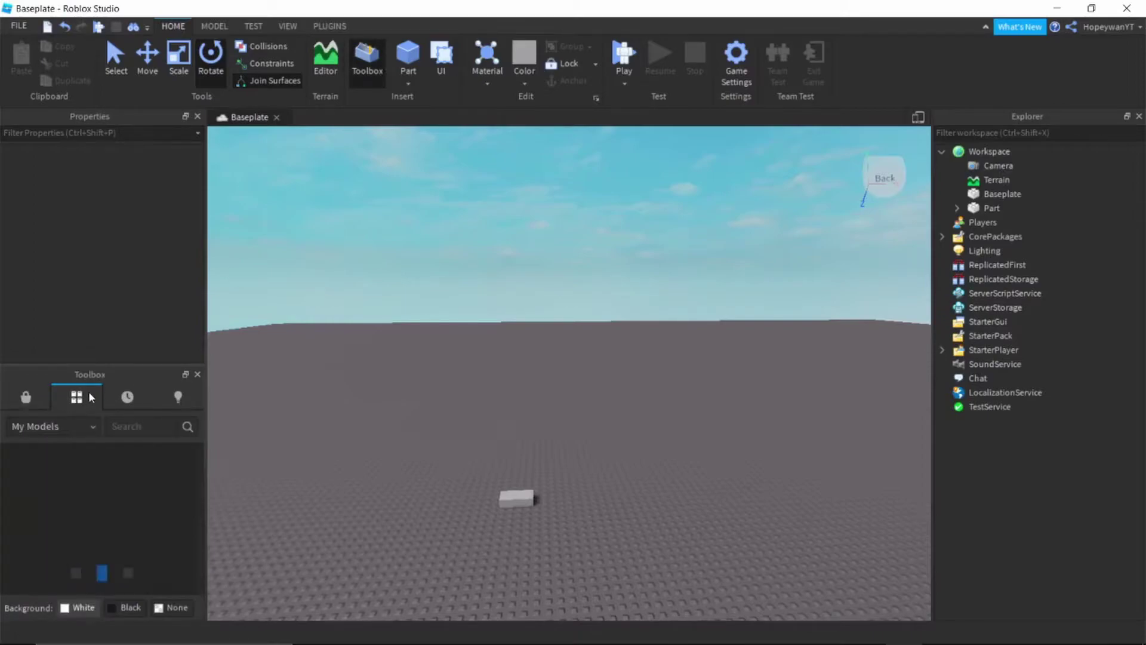
pyautogui.click(84, 433)
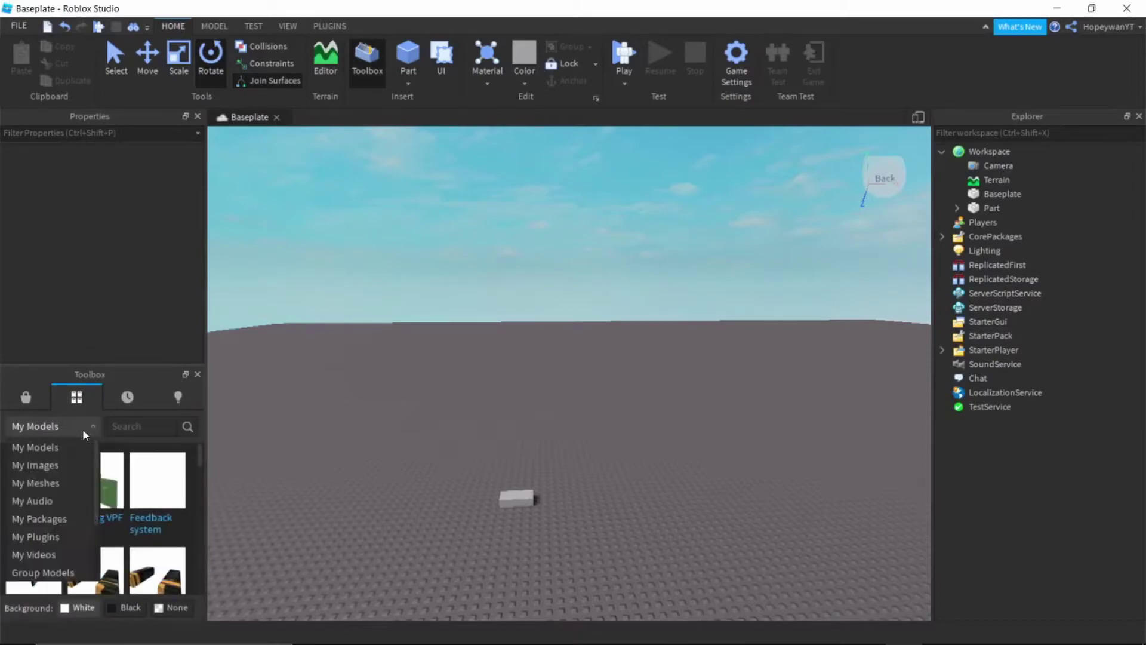
pyautogui.click(83, 430)
pyautogui.moveTo(201, 456); pyautogui.dragTo(182, 382)
pyautogui.click(198, 375)
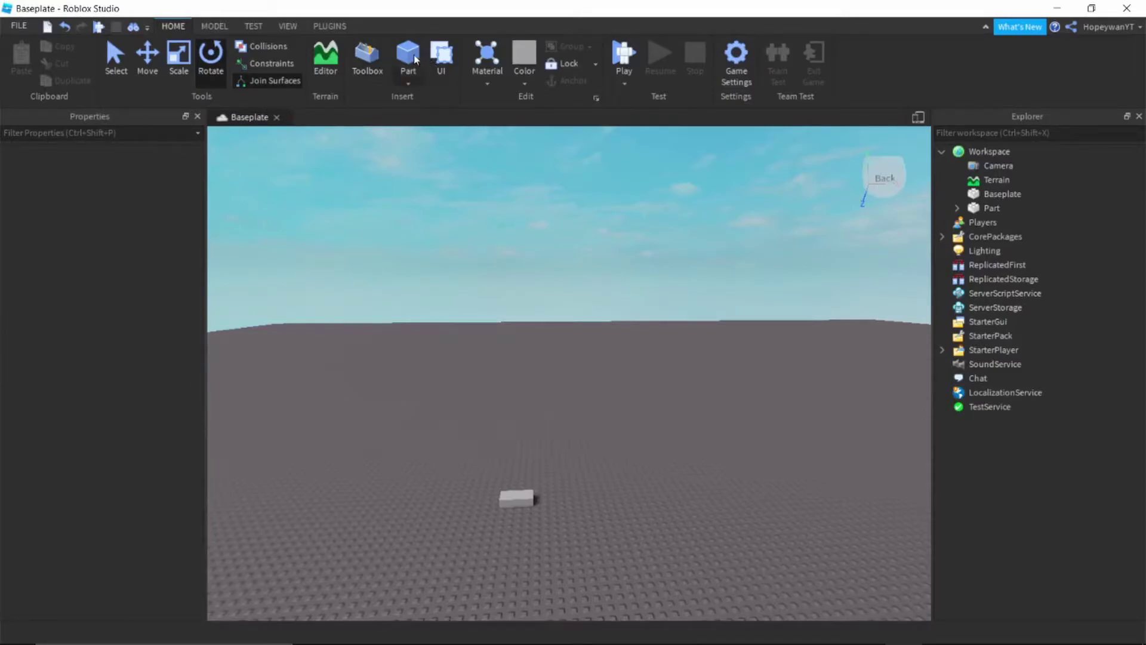
# Insert a sphere, a wedge and a cylinder above the baseplate and delete all three parts.
pyautogui.click(404, 76)
pyautogui.moveTo(546, 171); pyautogui.dragTo(654, 280, button='right')
pyautogui.click(406, 84)
pyautogui.click(434, 115)
pyautogui.click(410, 83)
pyautogui.click(432, 131)
pyautogui.click(409, 83)
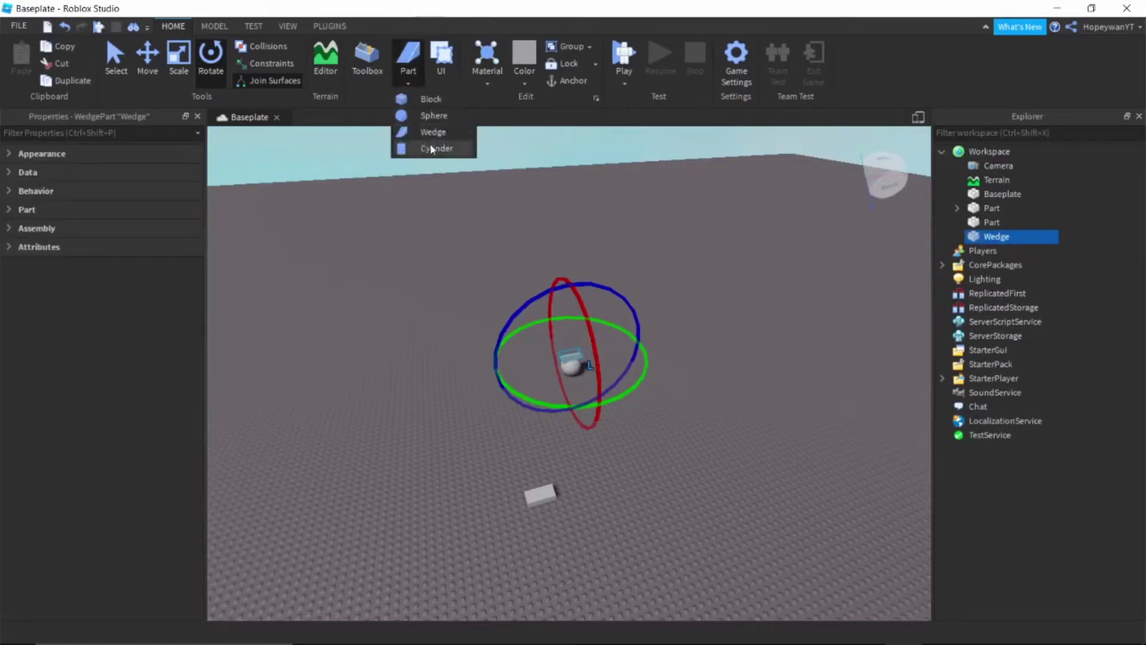
pyautogui.moveTo(652, 309); pyautogui.dragTo(542, 381)
pyautogui.press('Delete')
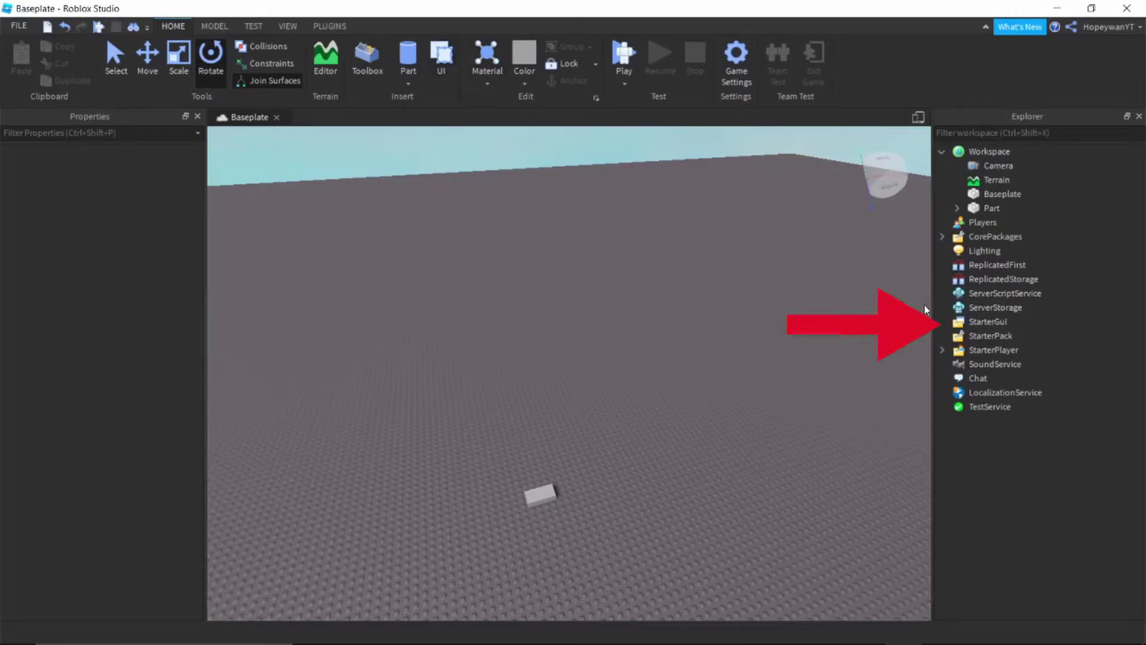
# Add a ScreenGui to StarterGui and insert a Frame inside it.
pyautogui.click(1017, 322)
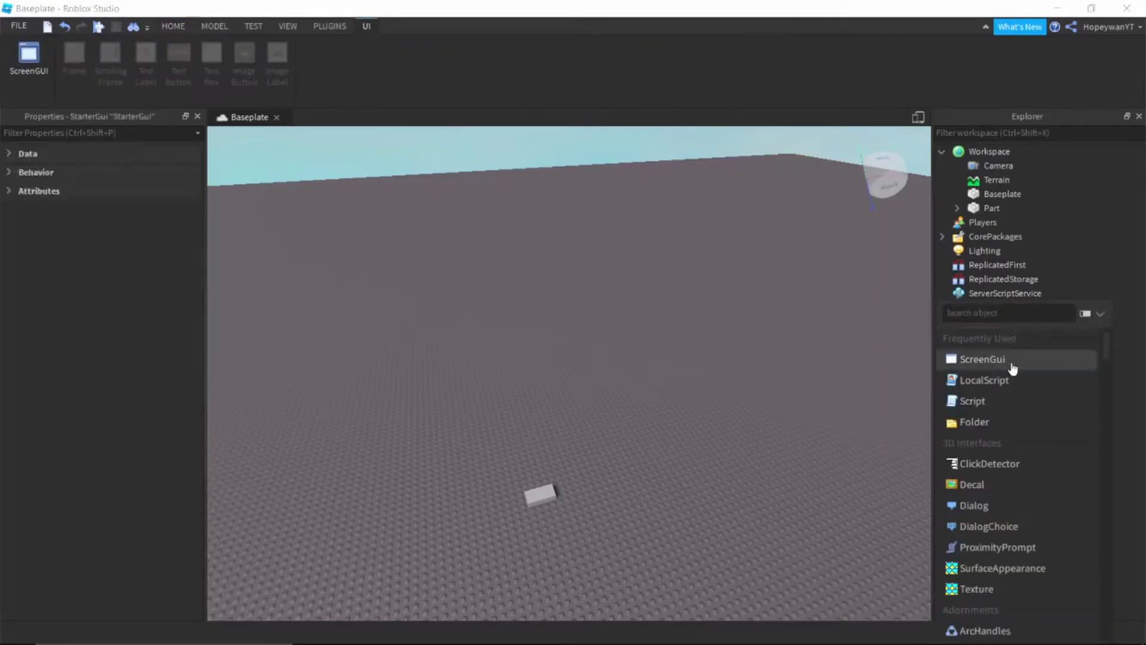
pyautogui.click(1003, 360)
pyautogui.click(1031, 336)
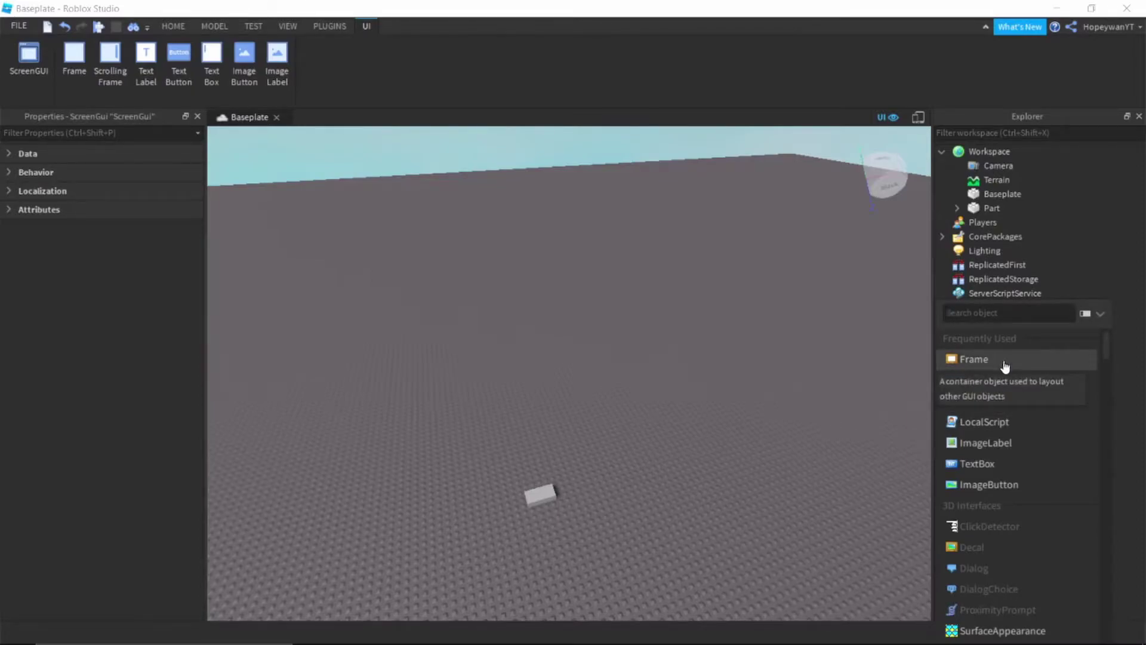
pyautogui.click(979, 358)
# Move the white Frame to the middle of the view, at about 435 across and 281 down, and delete the ScreenGui.
pyautogui.moveTo(264, 206); pyautogui.dragTo(563, 383)
pyautogui.click(634, 322)
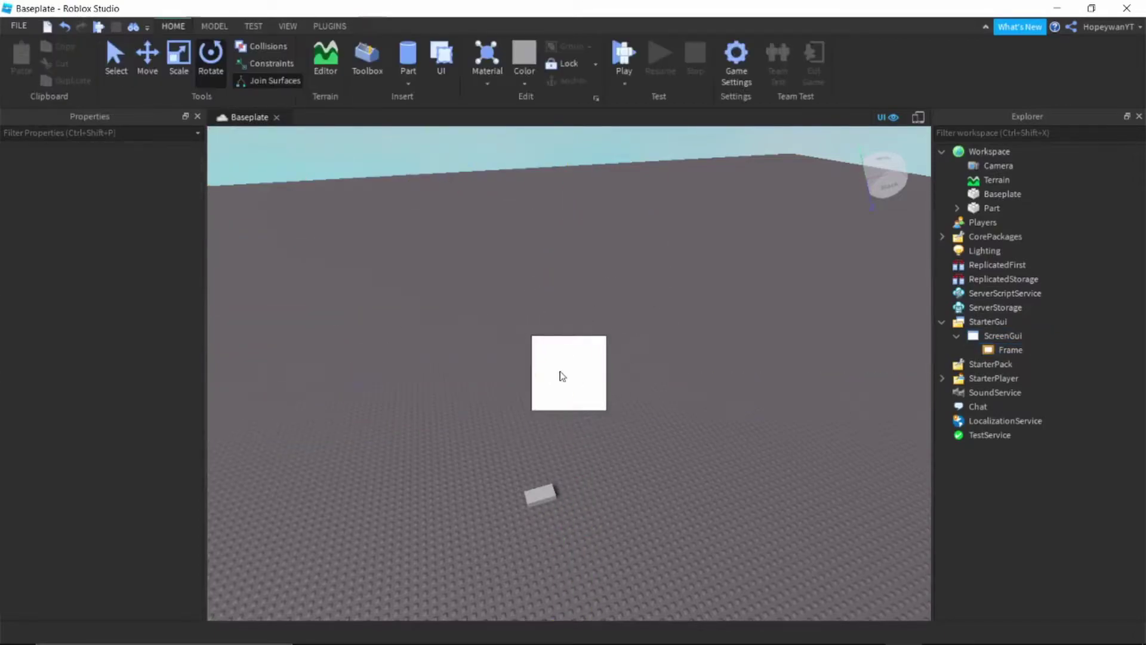
pyautogui.click(1008, 350)
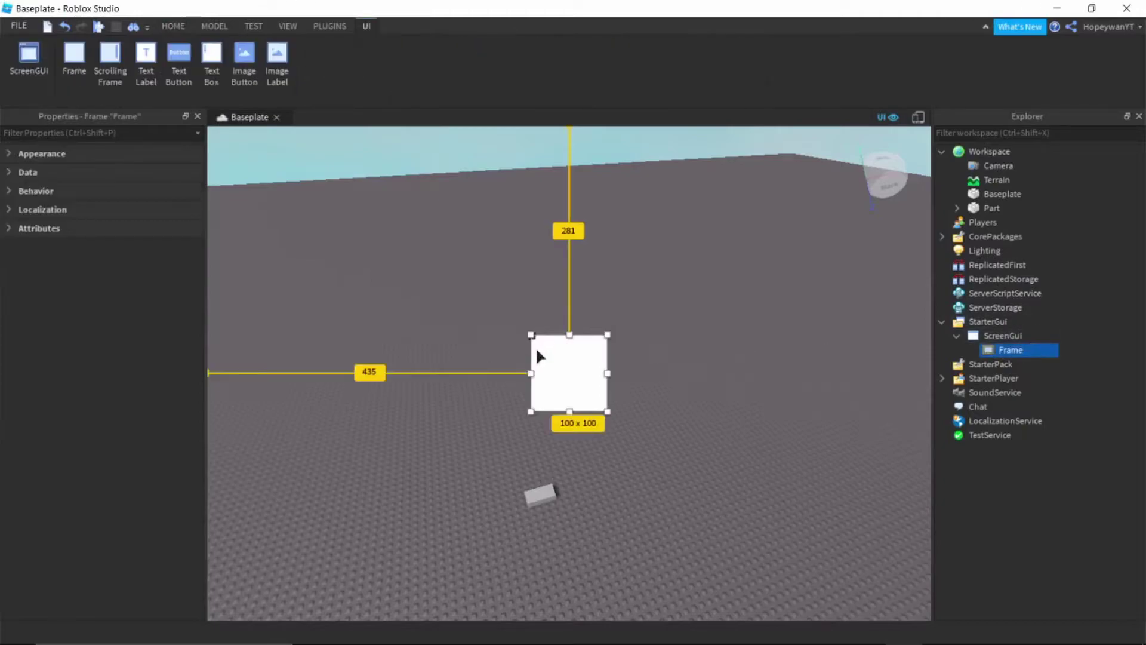
pyautogui.click(984, 337)
pyautogui.press('Delete')
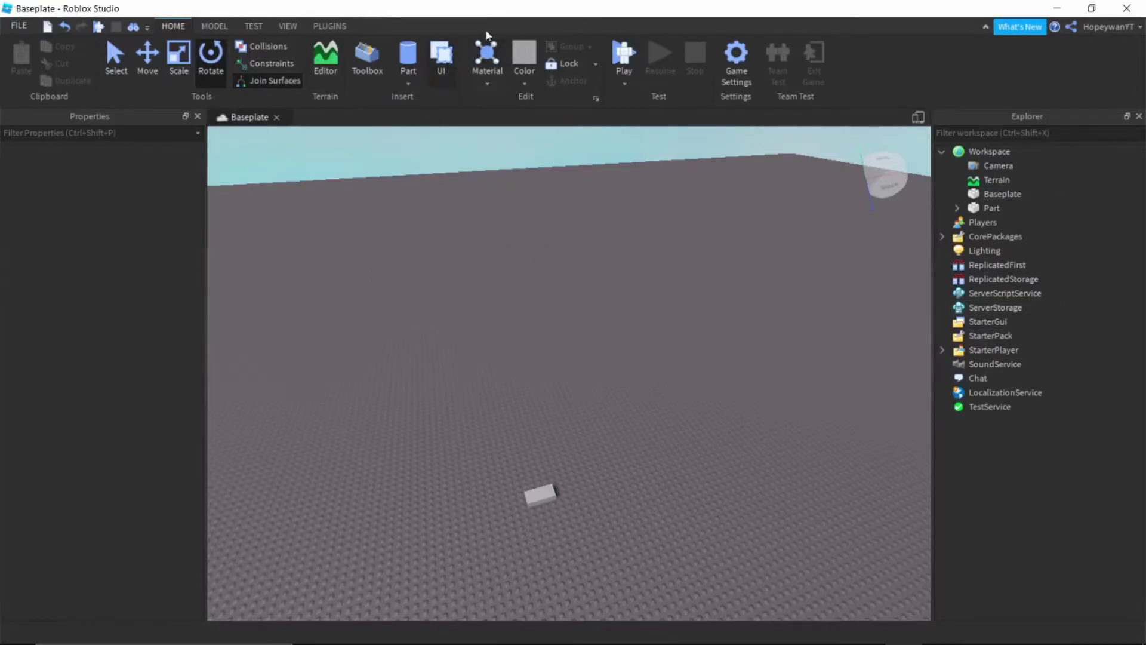
# Select the block and look through the list of available materials.
pyautogui.moveTo(668, 280); pyautogui.dragTo(668, 281, button='right')
pyautogui.press('w')
pyautogui.press('w')
pyautogui.press('s')
pyautogui.press('w')
pyautogui.click(555, 394)
pyautogui.click(487, 71)
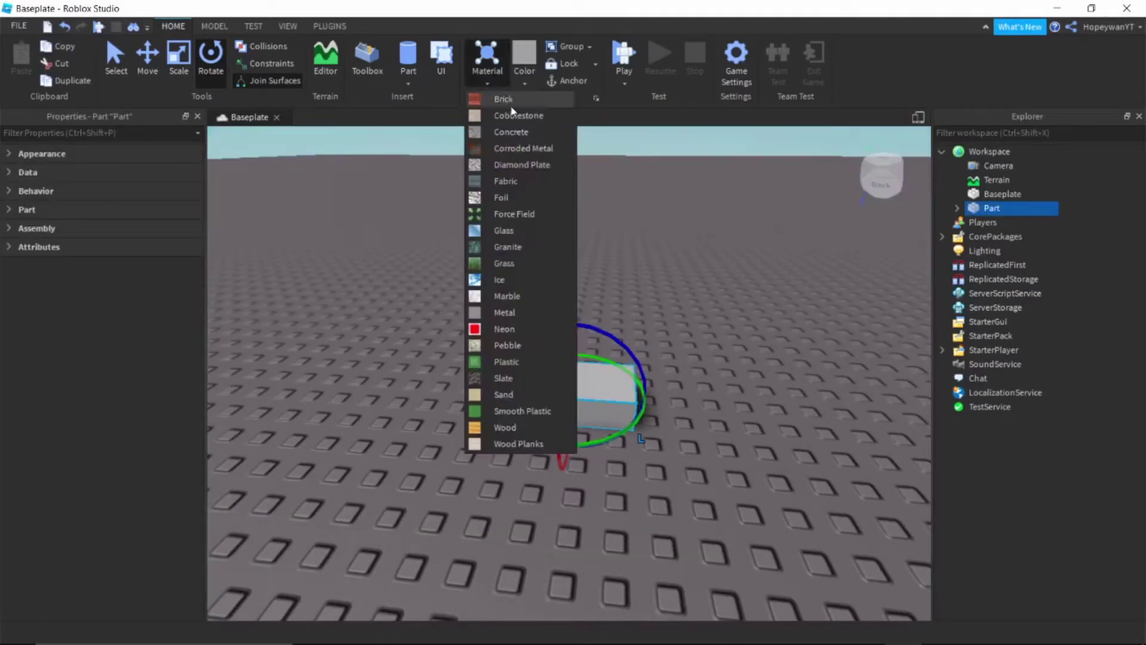
pyautogui.click(647, 244)
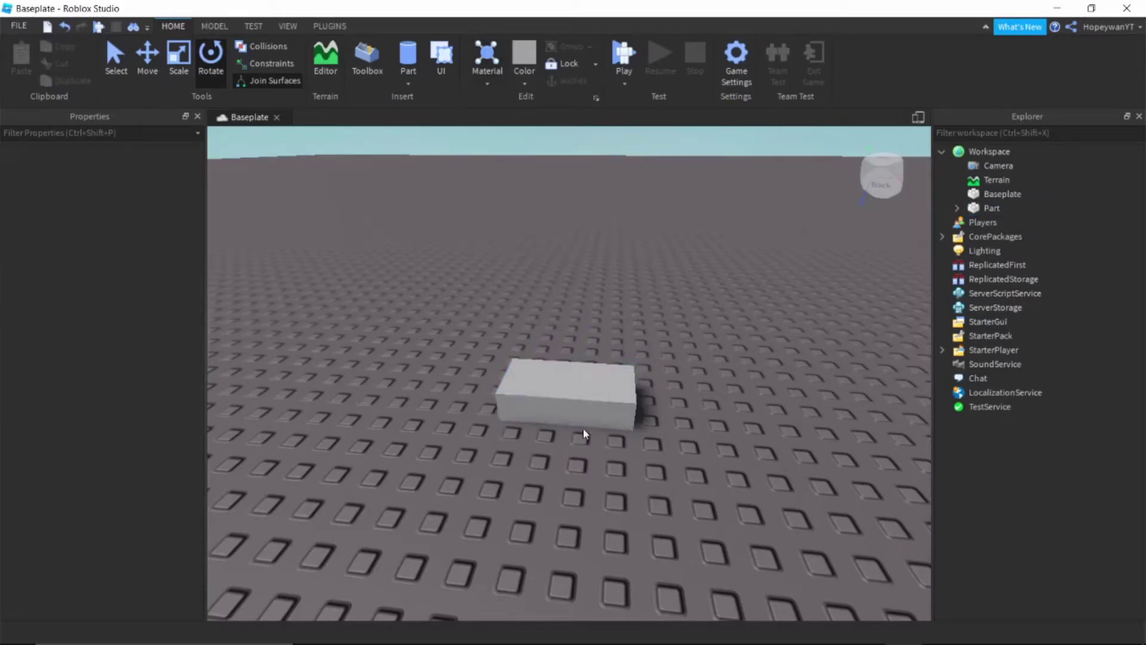
# Try the Brick, Cobblestone and Neon materials on the block.
pyautogui.click(606, 400)
pyautogui.click(487, 59)
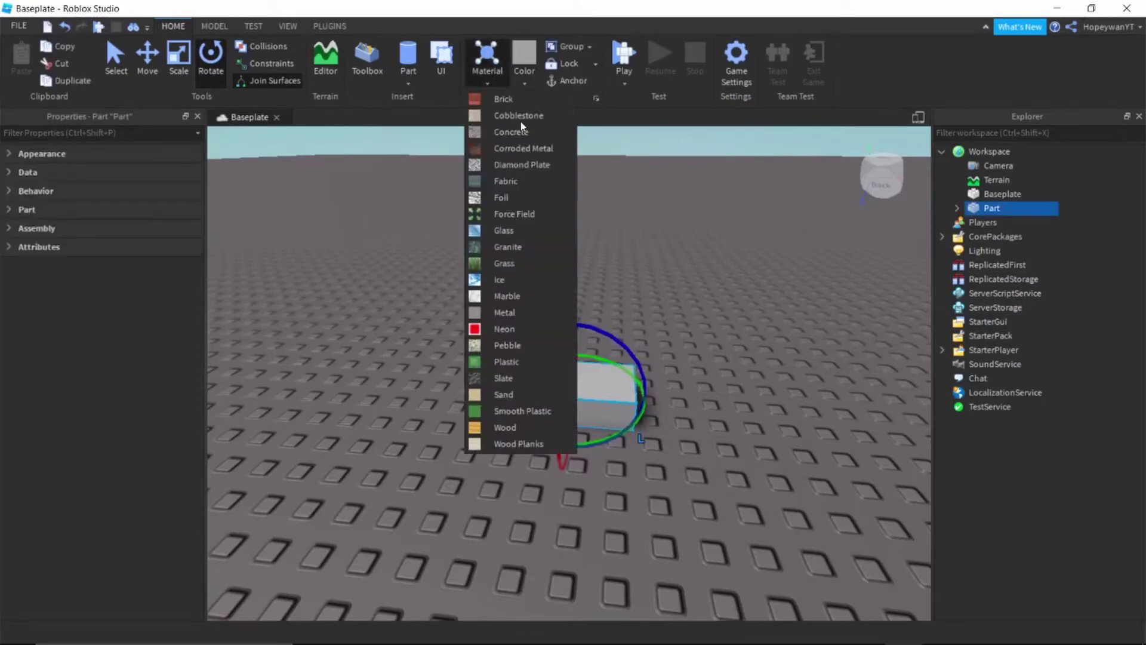
pyautogui.click(524, 99)
pyautogui.click(488, 78)
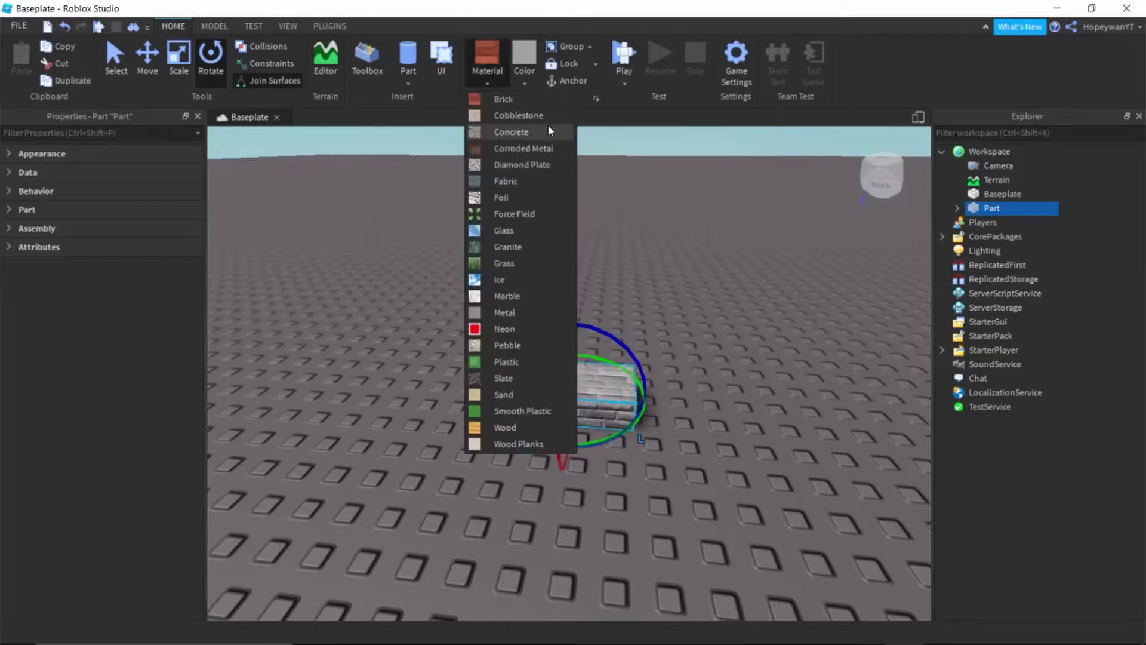
pyautogui.click(541, 117)
pyautogui.click(493, 88)
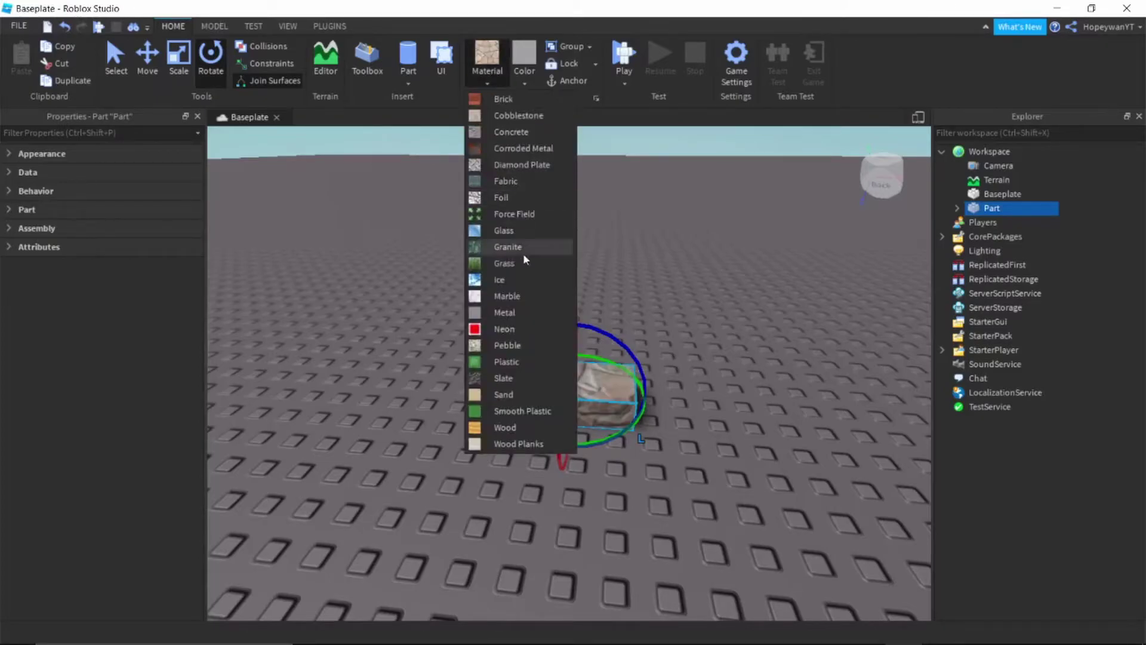
pyautogui.click(523, 328)
pyautogui.click(591, 264)
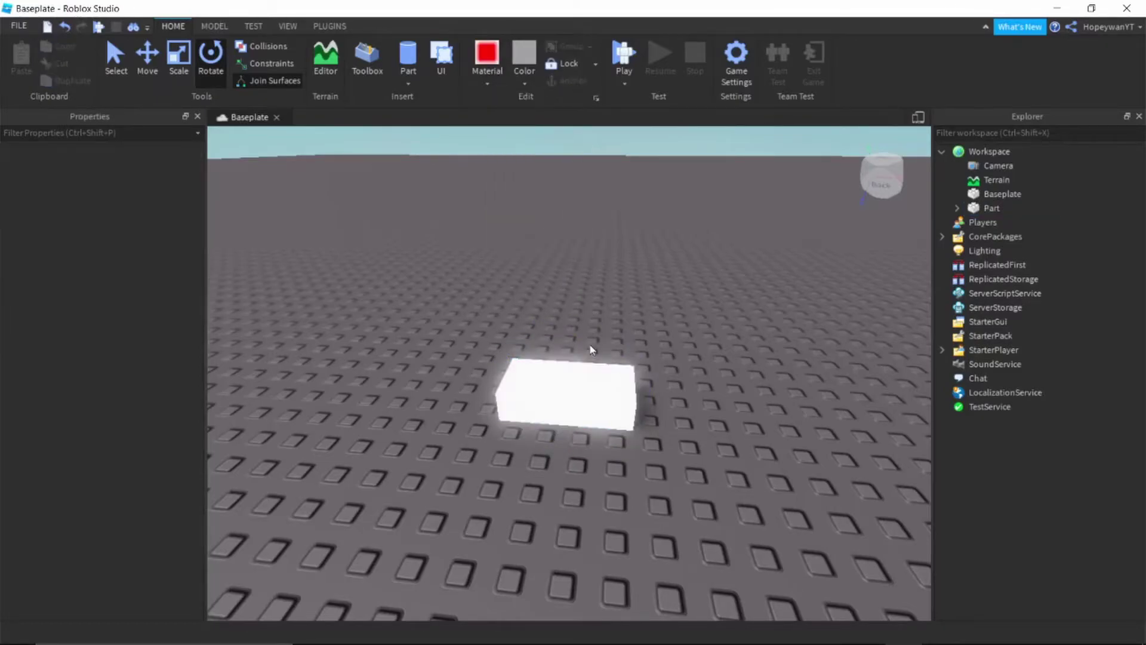
# Try the Slate material on the block and set its material to Smooth Plastic.
pyautogui.click(593, 366)
pyautogui.click(487, 82)
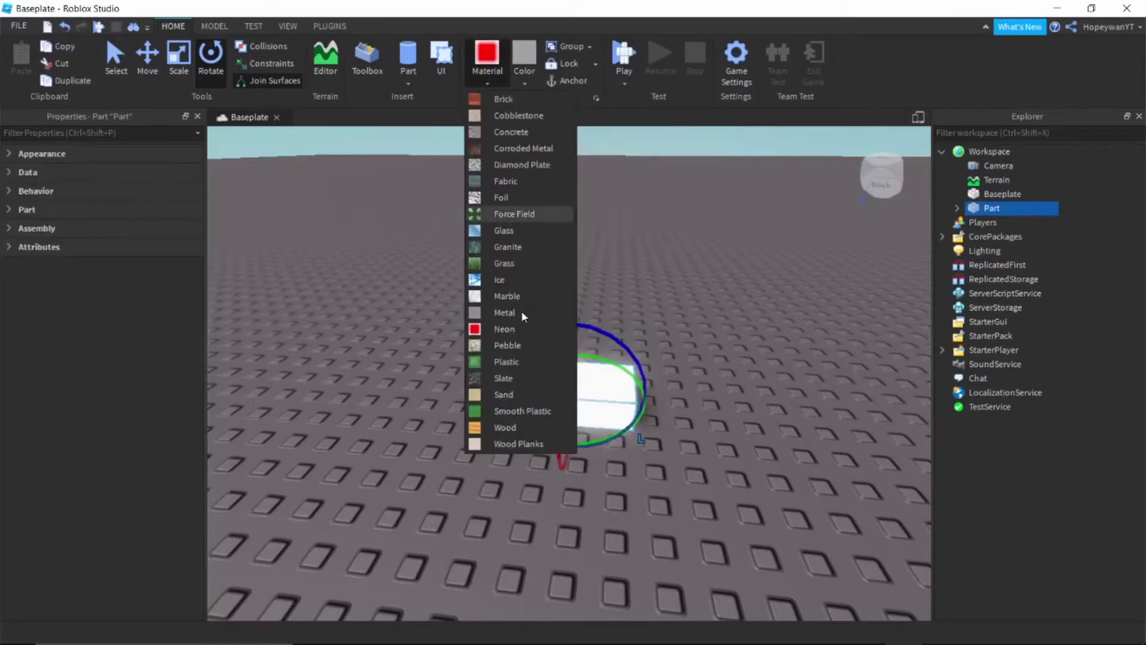
pyautogui.click(517, 376)
pyautogui.click(486, 84)
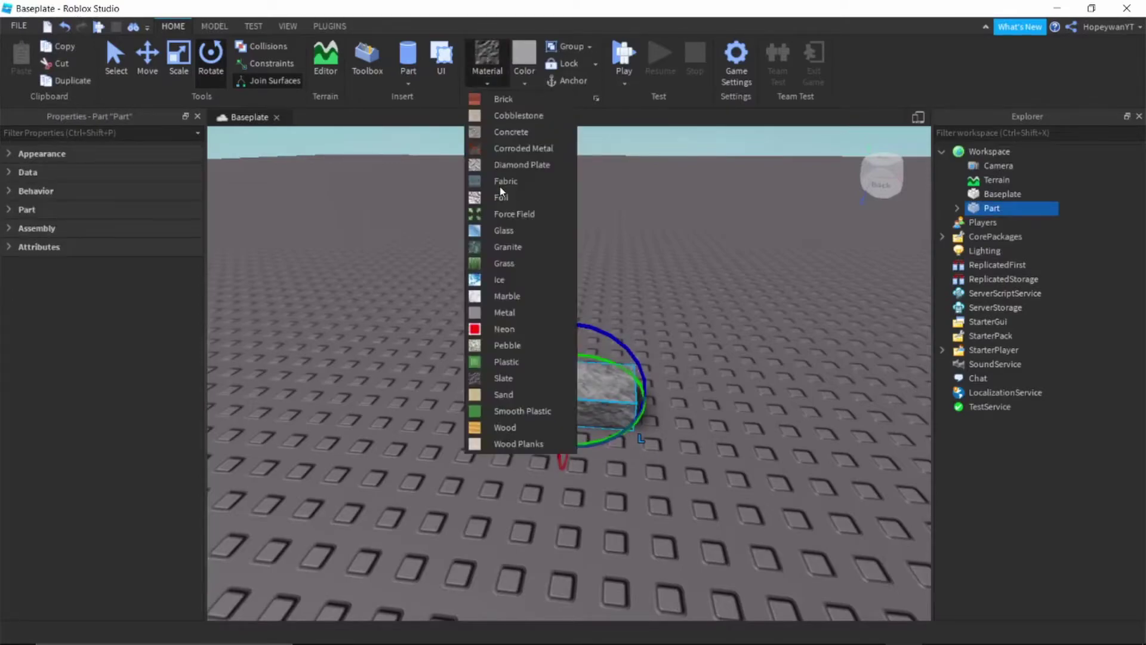
pyautogui.click(514, 410)
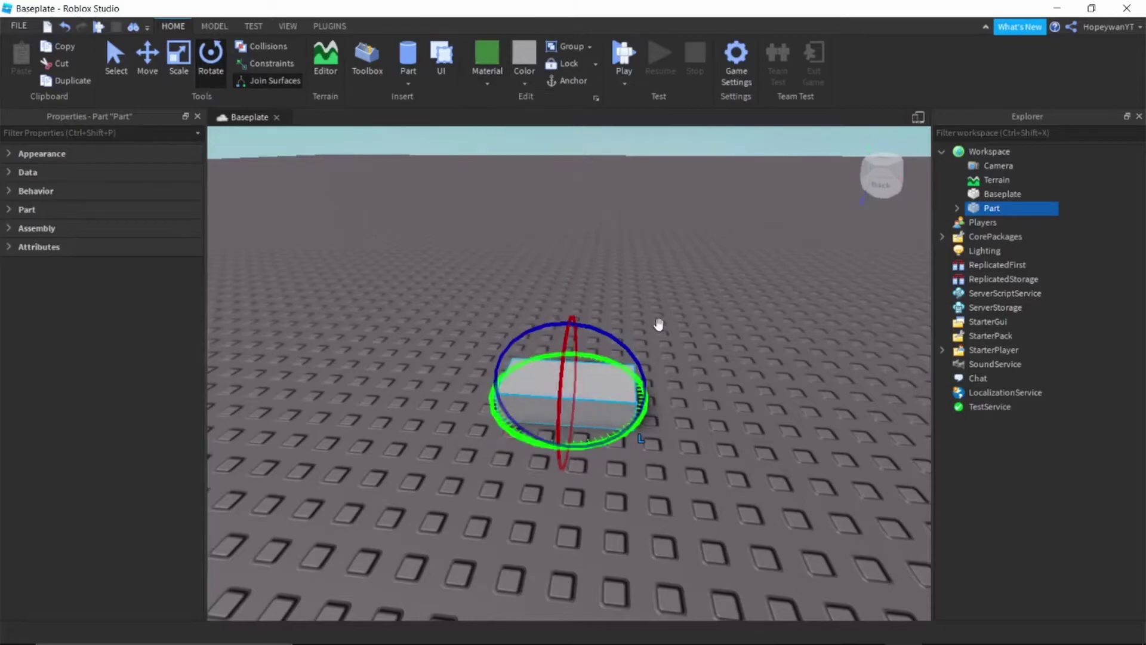
pyautogui.click(641, 310)
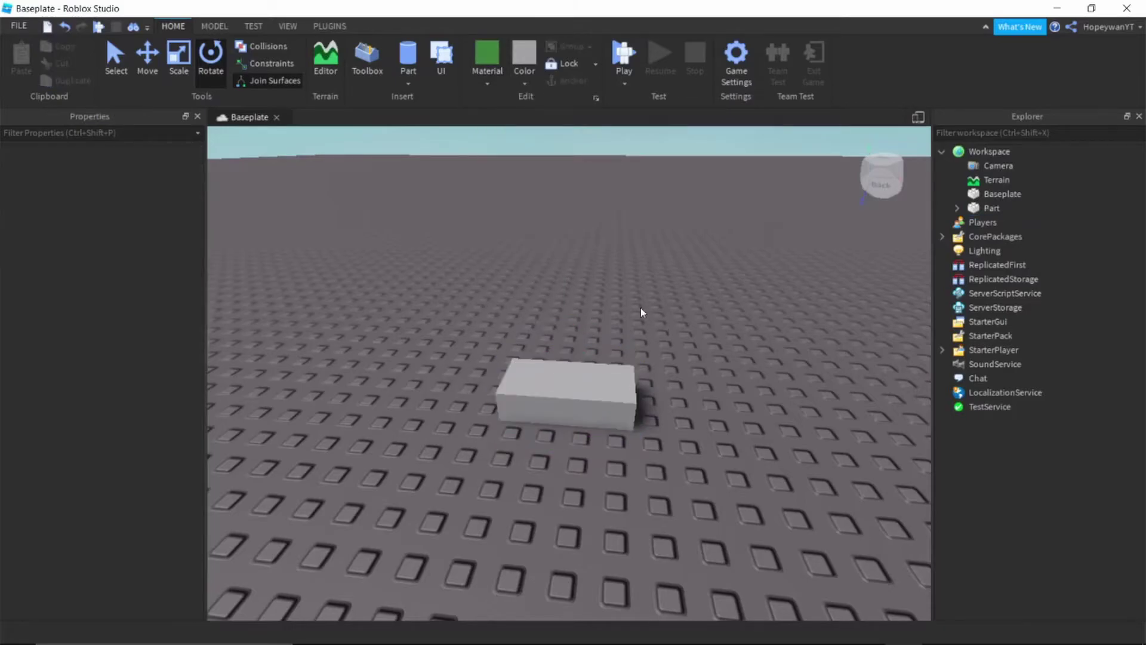
# Try red on the block, set its color to light pink and deselect the block.
pyautogui.click(543, 386)
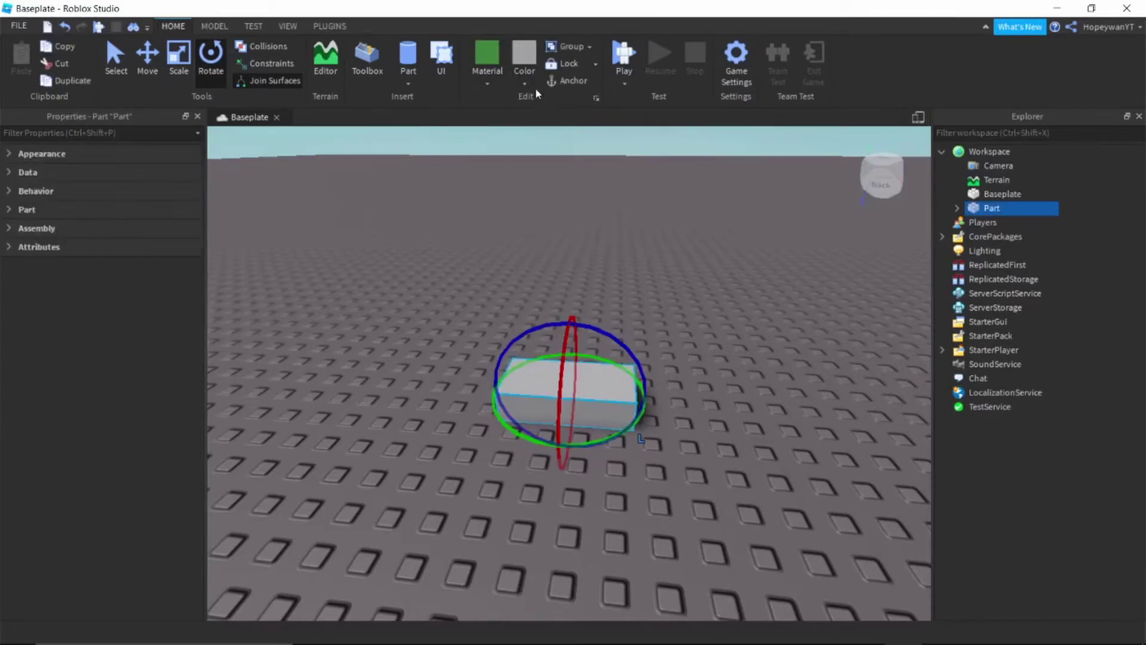
pyautogui.click(528, 89)
pyautogui.click(731, 215)
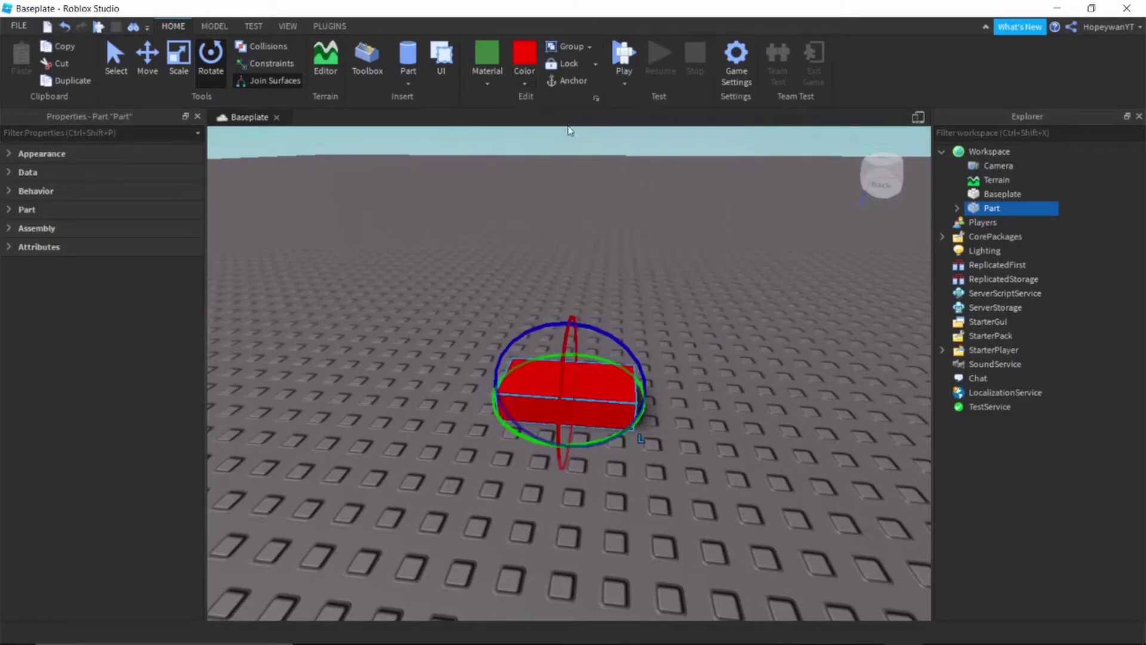
pyautogui.click(525, 86)
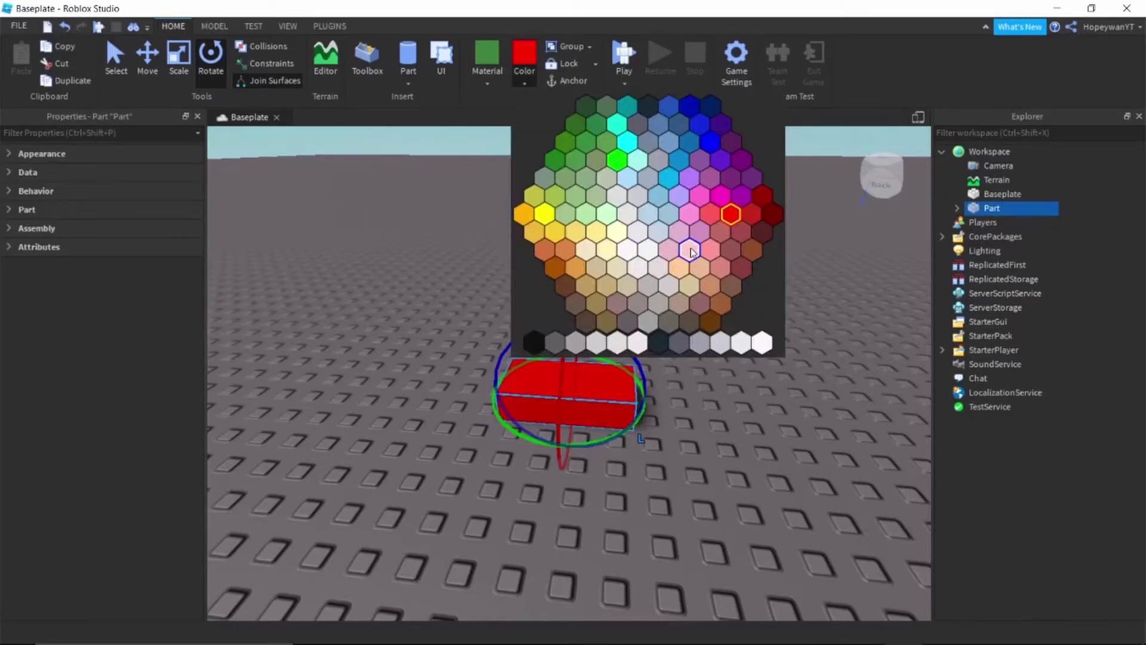
pyautogui.click(691, 251)
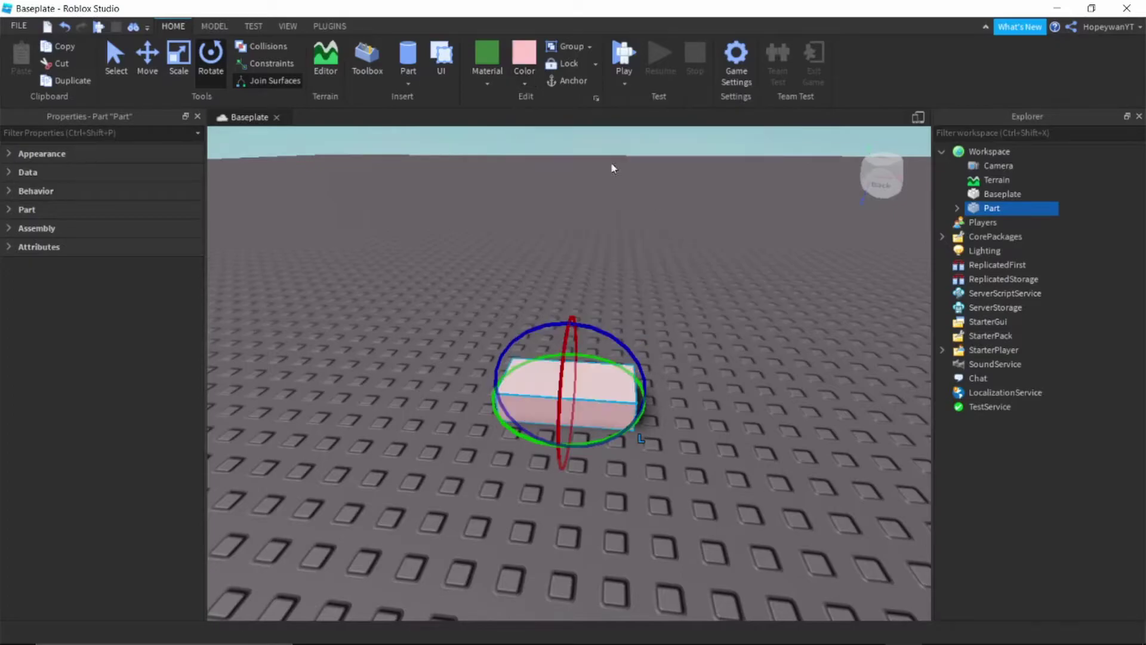
pyautogui.click(528, 82)
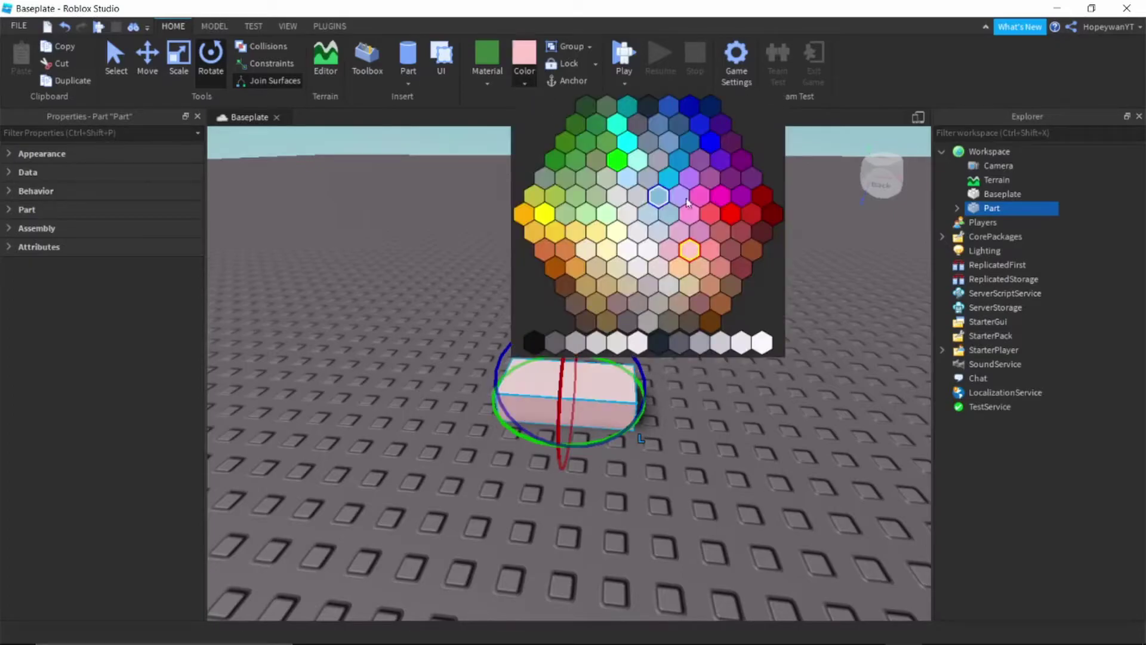
pyautogui.click(858, 427)
pyautogui.click(714, 391)
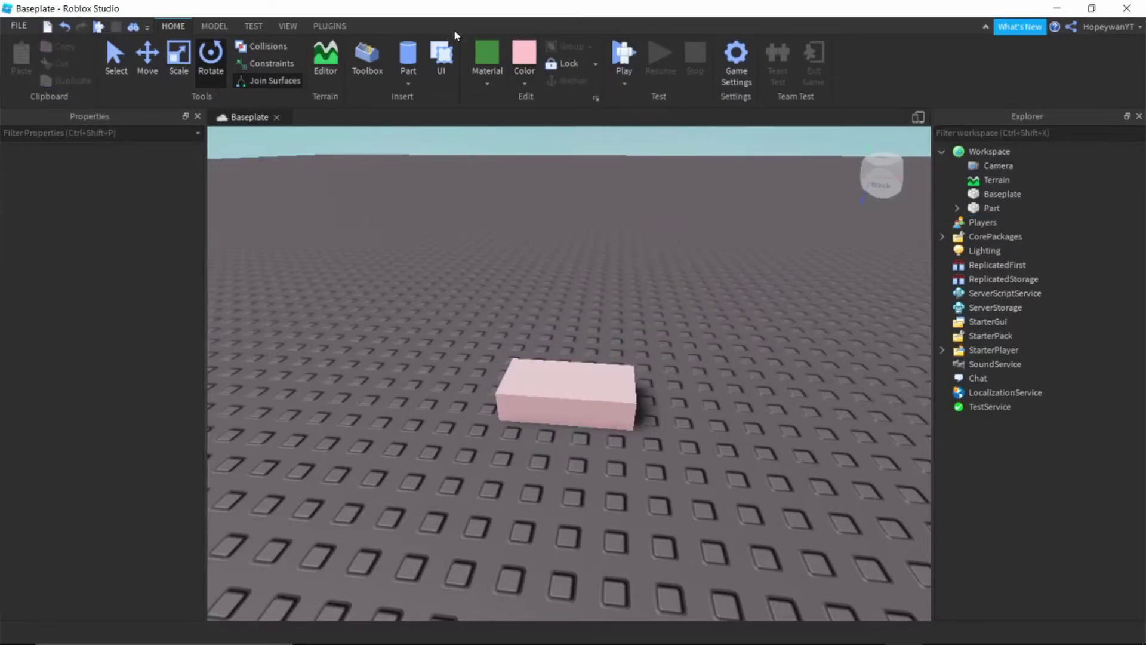
pyautogui.click(607, 389)
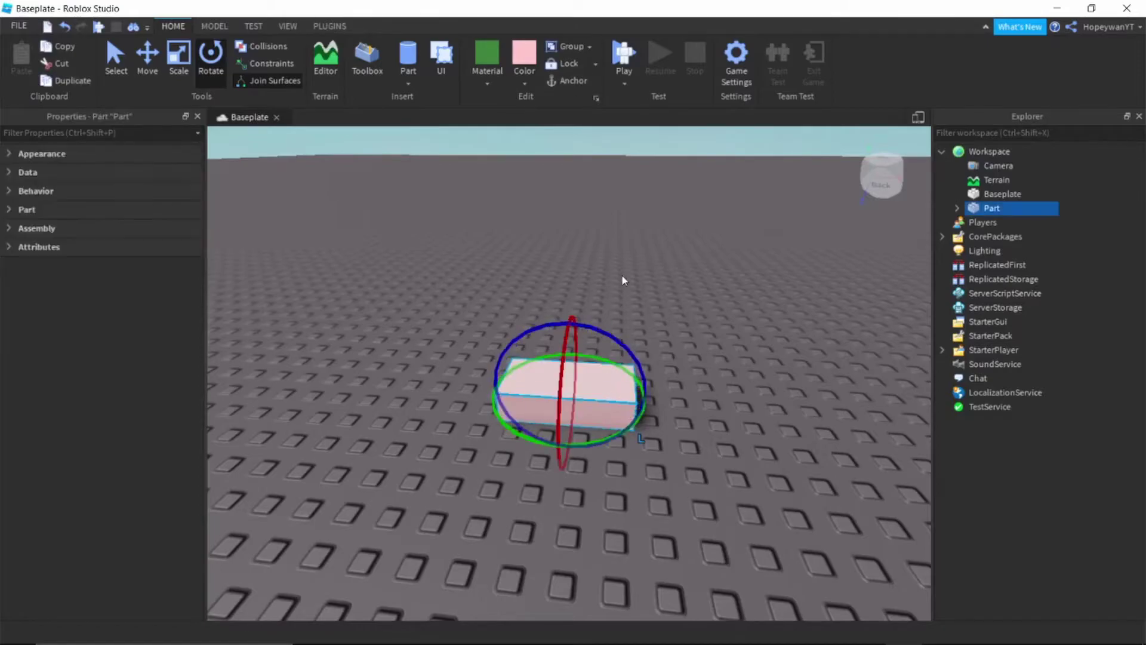
pyautogui.click(649, 246)
# Insert a second block beside the pink block and deselect it.
pyautogui.moveTo(649, 247); pyautogui.dragTo(668, 279, button='right')
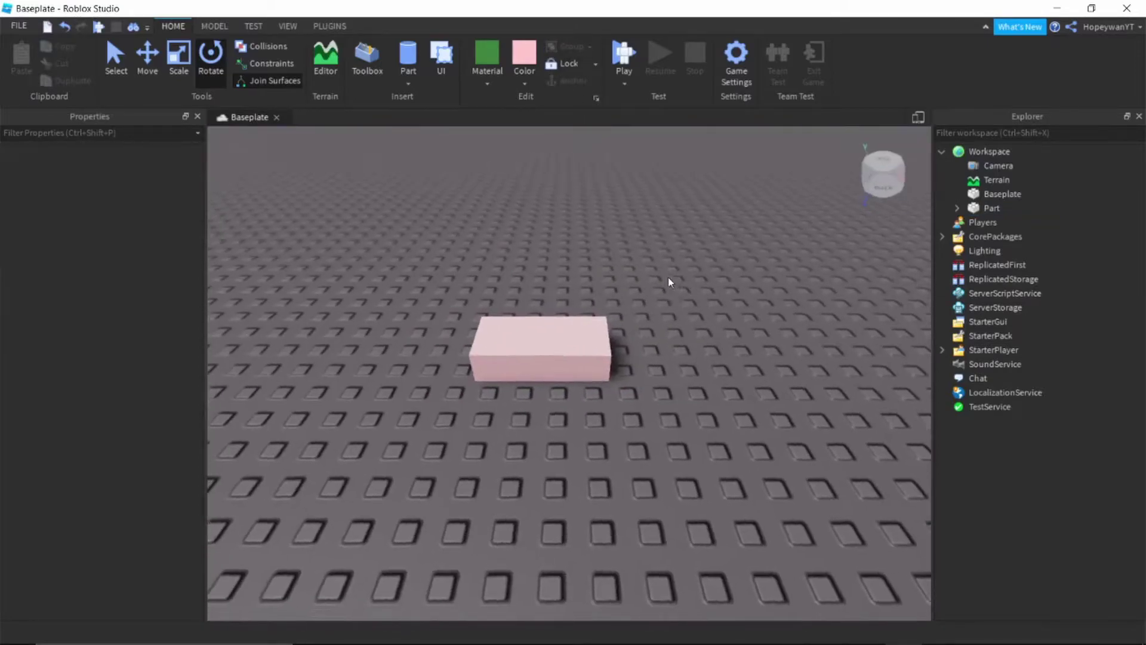
pyautogui.press('s')
pyautogui.press('d')
pyautogui.press('w')
pyautogui.click(409, 85)
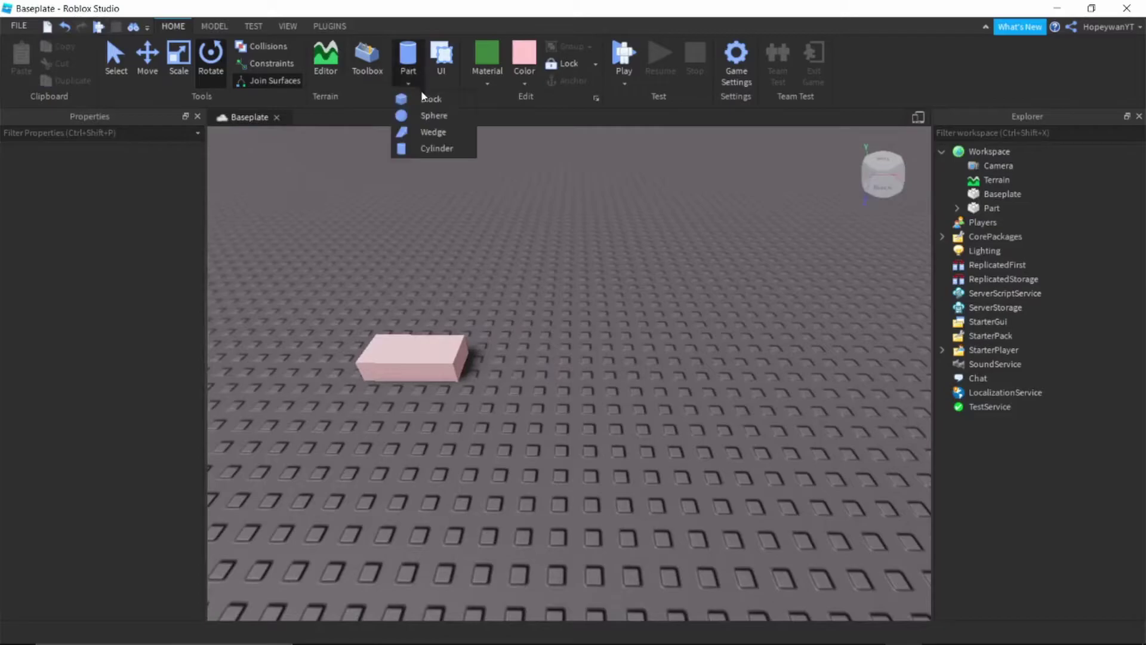
pyautogui.click(421, 98)
pyautogui.click(607, 263)
pyautogui.press('a')
pyautogui.moveTo(605, 263); pyautogui.dragTo(618, 270, button='right')
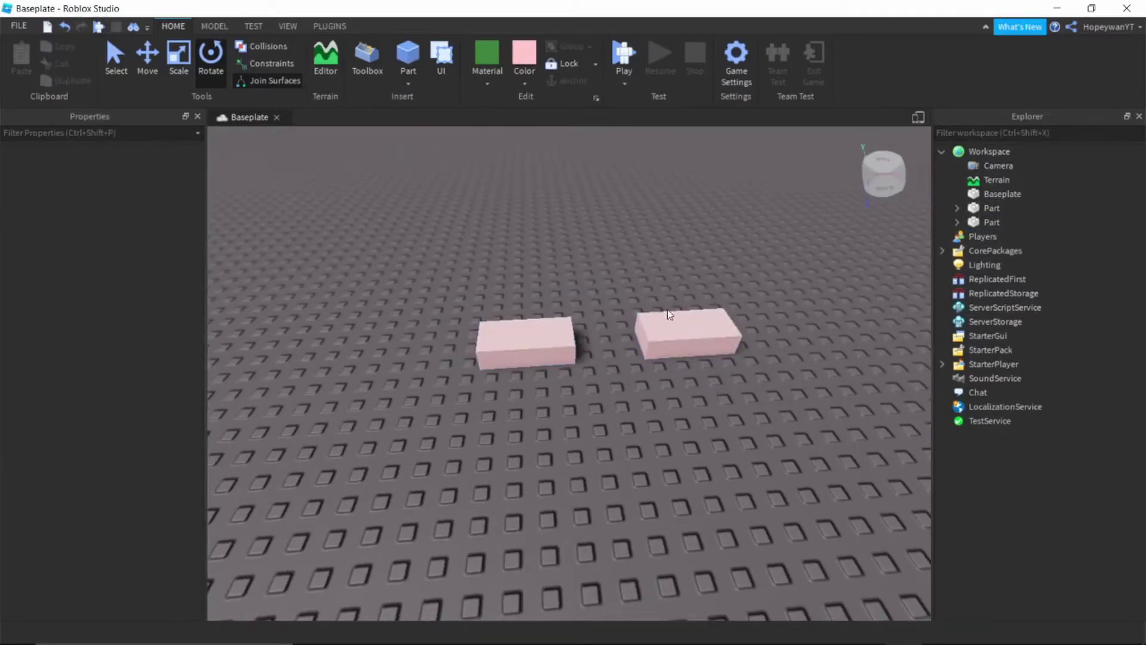
# Duplicate the two blocks together and move the copies sideways to make a row of four, and deselect them.
pyautogui.click(545, 330)
pyautogui.click(606, 330)
pyautogui.press('s')
pyautogui.click(571, 337)
pyautogui.keyDown('ctrl'); pyautogui.click(640, 334); pyautogui.keyUp('ctrl')
pyautogui.click(142, 60)
pyautogui.hotkey('ctrl', 'd')
pyautogui.moveTo(758, 333); pyautogui.dragTo(512, 353)
pyautogui.click(551, 309)
# Duplicate the row of four blocks and move the copies forward as a second row, and deselect them.
pyautogui.moveTo(551, 310); pyautogui.dragTo(393, 267, button='right')
pyautogui.press('s')
pyautogui.moveTo(395, 274); pyautogui.dragTo(715, 442)
pyautogui.hotkey('ctrl', 'd')
pyautogui.moveTo(515, 434); pyautogui.dragTo(497, 503)
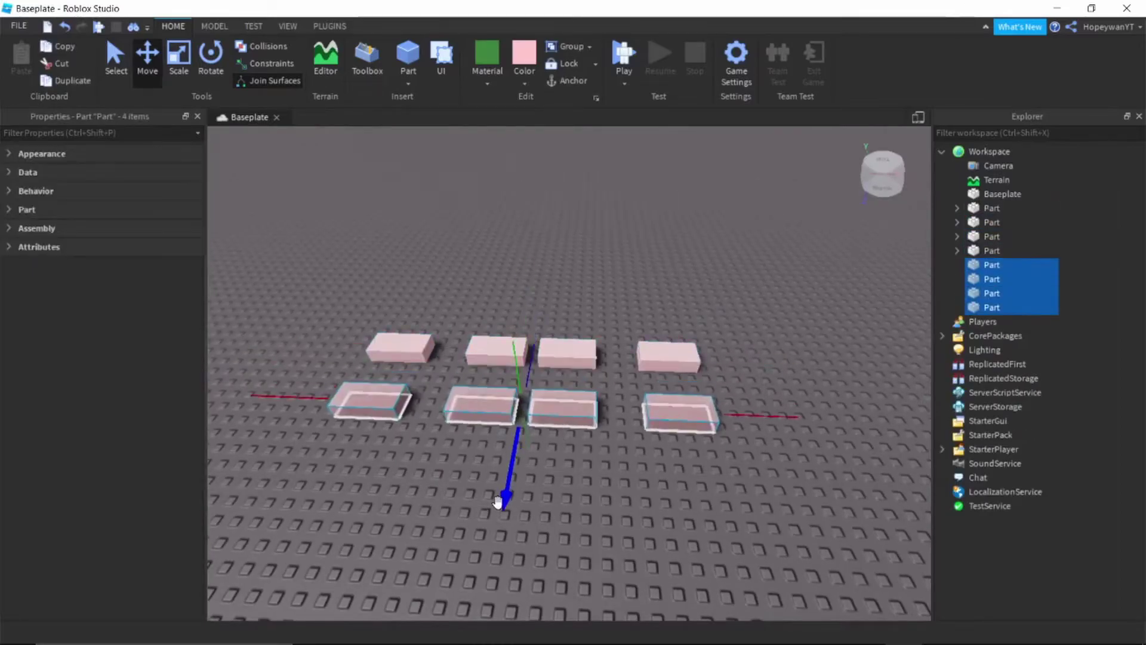
pyautogui.click(583, 452)
# Switch to OBS to check the recording and return to Roblox Studio.
pyautogui.click(865, 630)
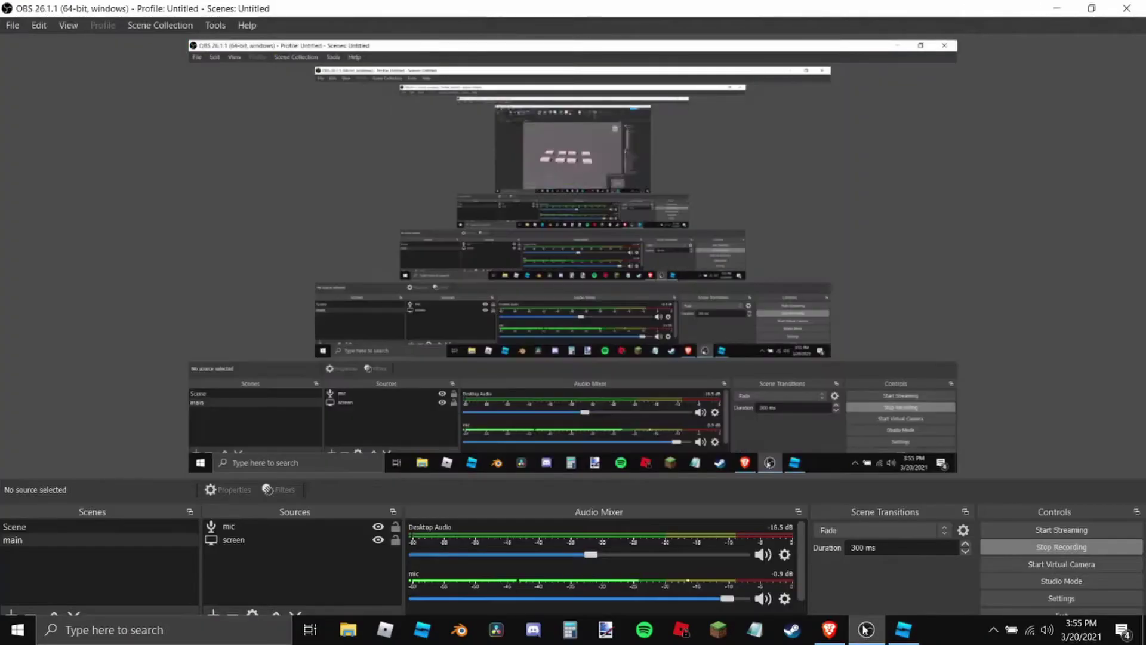
pyautogui.click(903, 630)
pyautogui.scroll(-5, 724, 467)
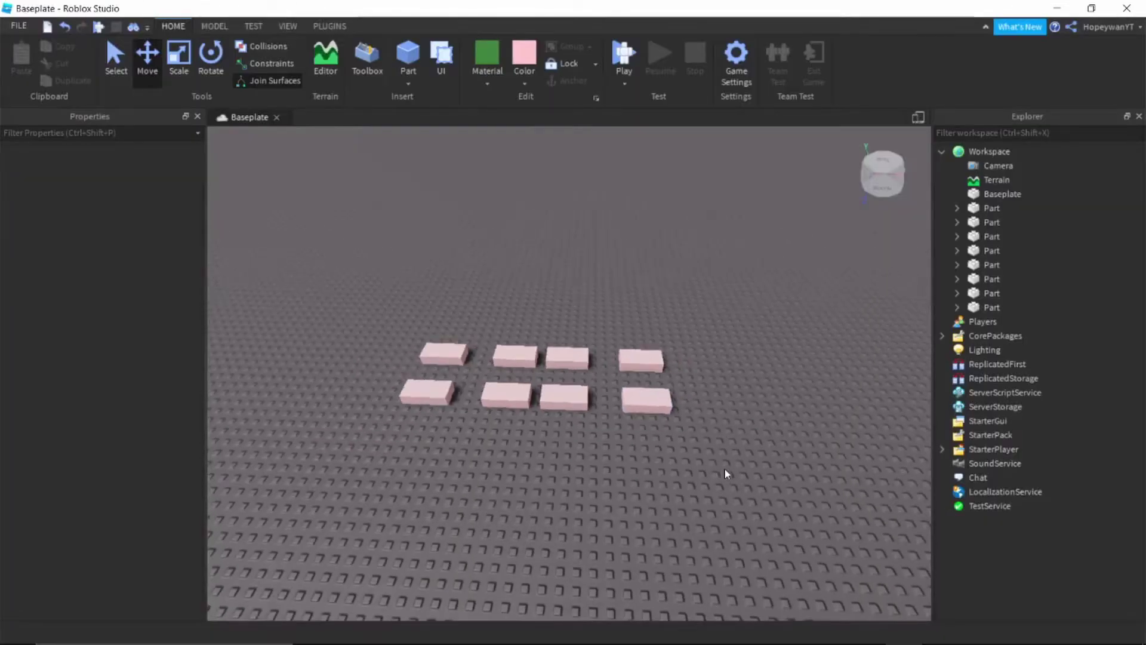
# Duplicate all eight blocks and move the copies forward to form two more rows, and deselect them.
pyautogui.moveTo(448, 312); pyautogui.dragTo(677, 399)
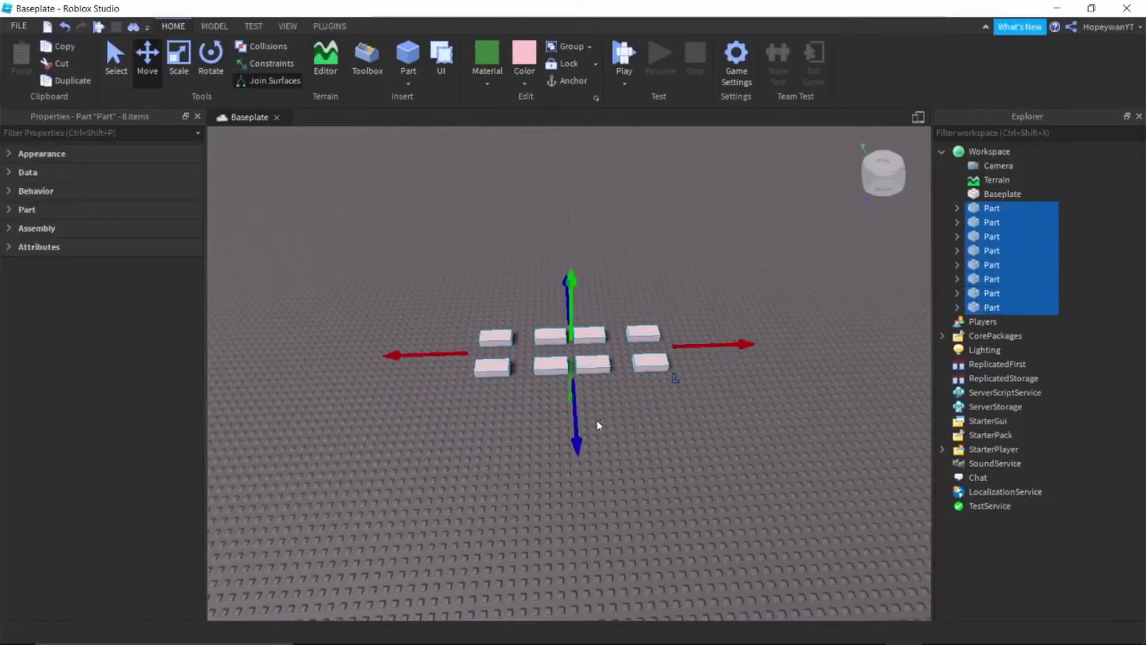
pyautogui.hotkey('ctrl', 'd')
pyautogui.moveTo(575, 448); pyautogui.dragTo(588, 511)
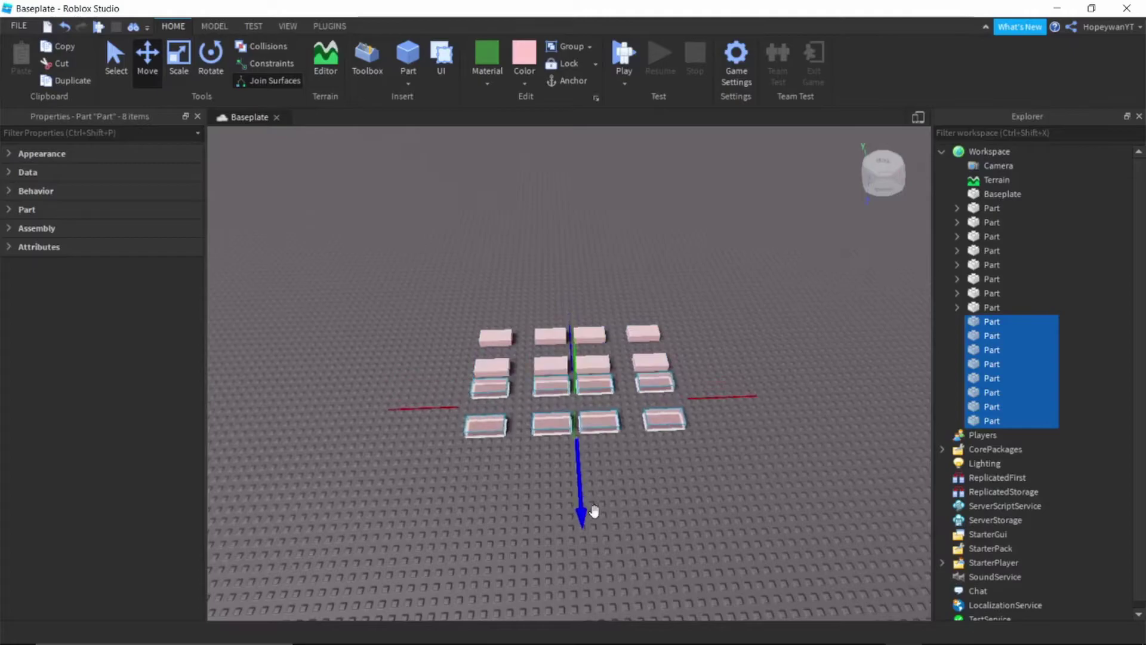
pyautogui.click(873, 414)
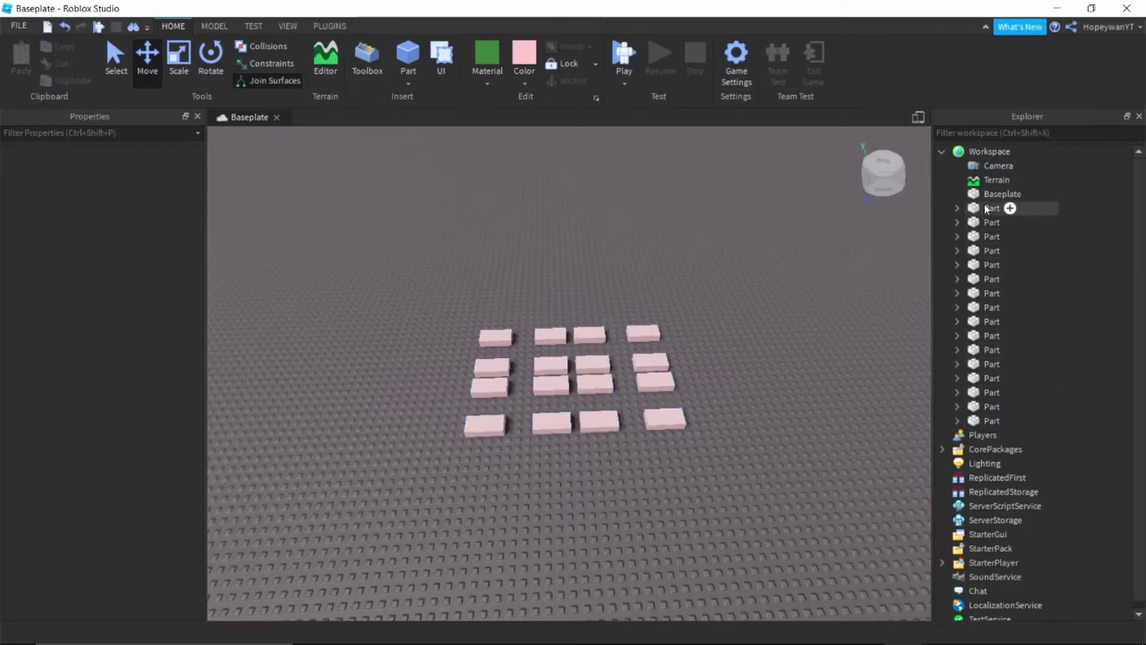
pyautogui.scroll(-1, 993, 316)
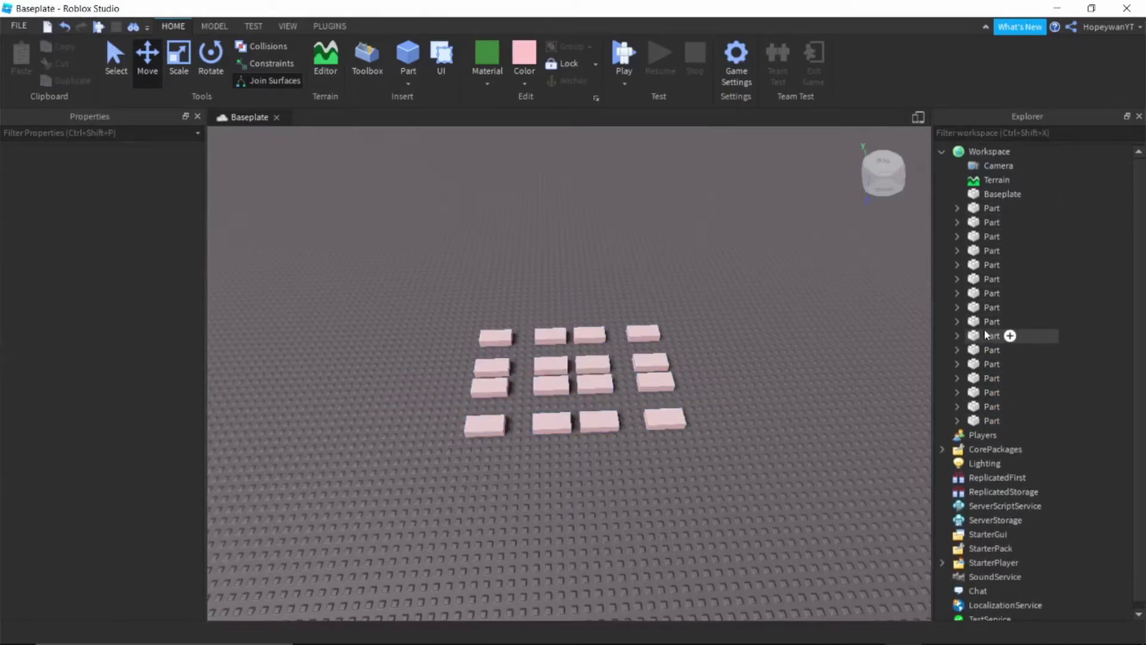
pyautogui.scroll(1, 985, 329)
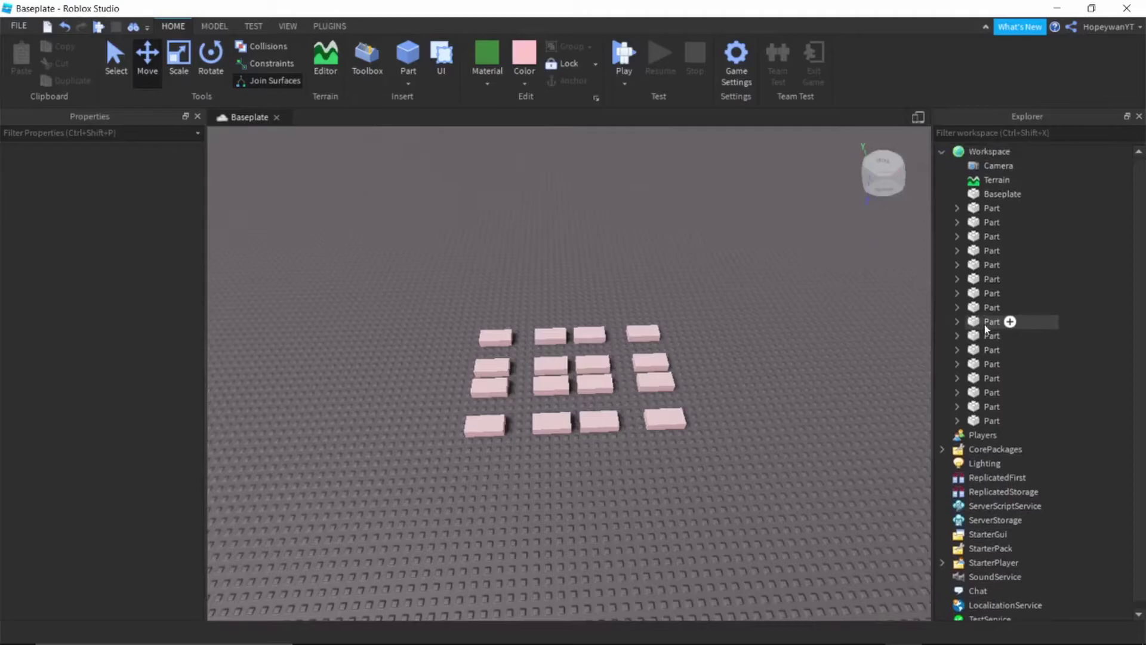
pyautogui.click(987, 208)
pyautogui.keyDown('shift'); pyautogui.click(979, 417); pyautogui.keyUp('shift')
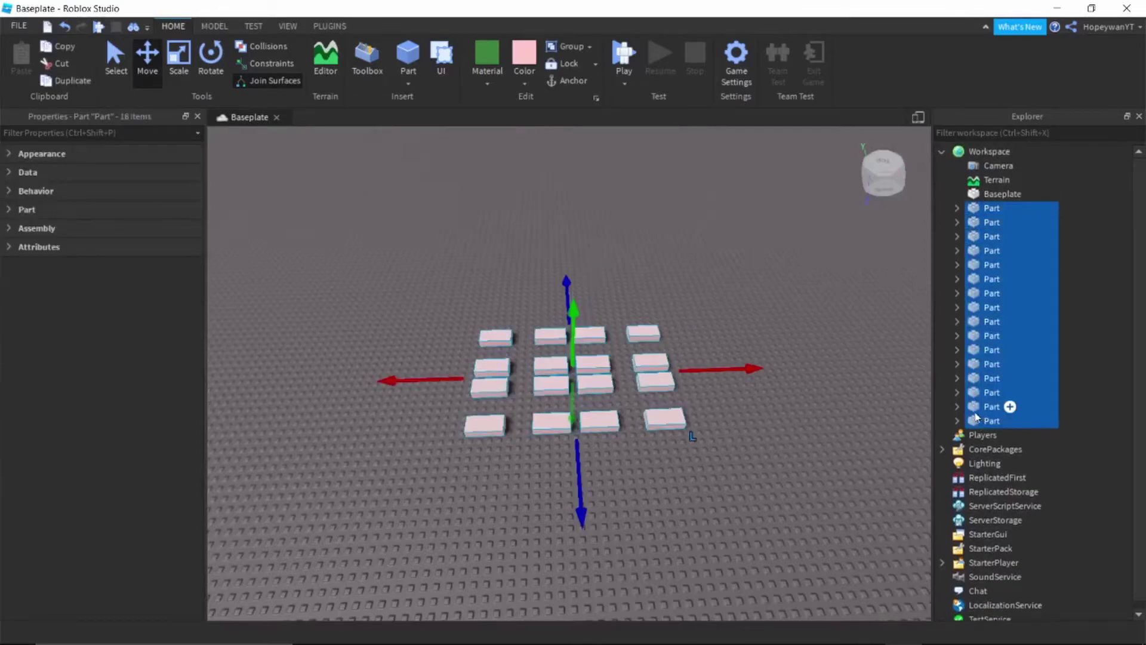
pyautogui.click(824, 384)
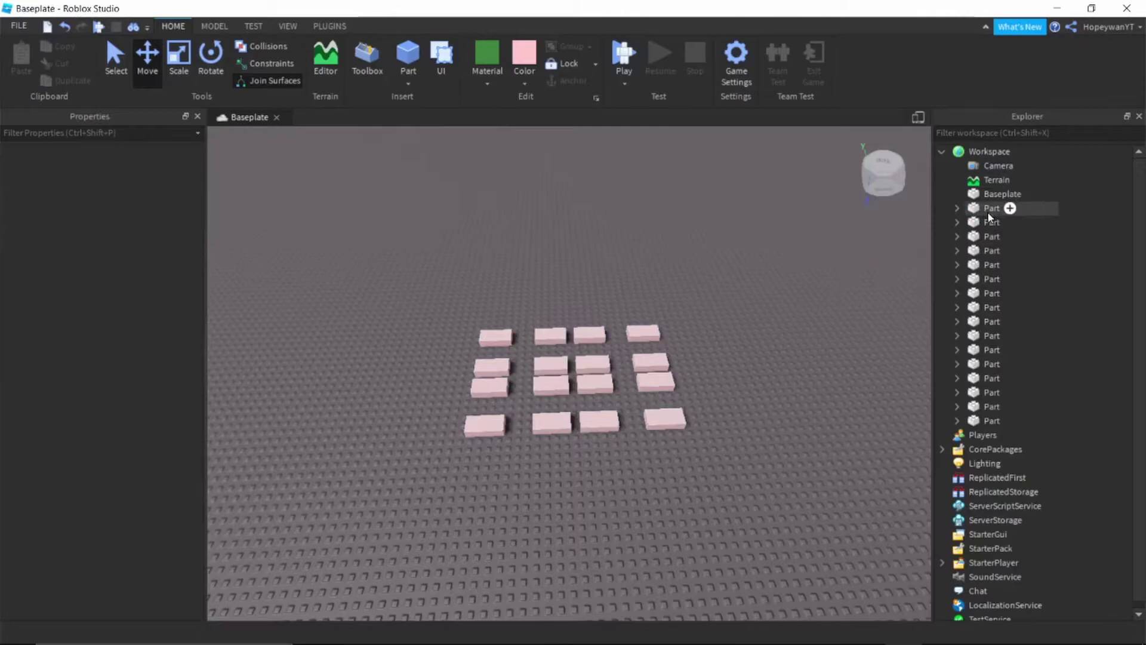
# Select all sixteen parts in the Explorer, group them into one model and deselect it.
pyautogui.click(986, 210)
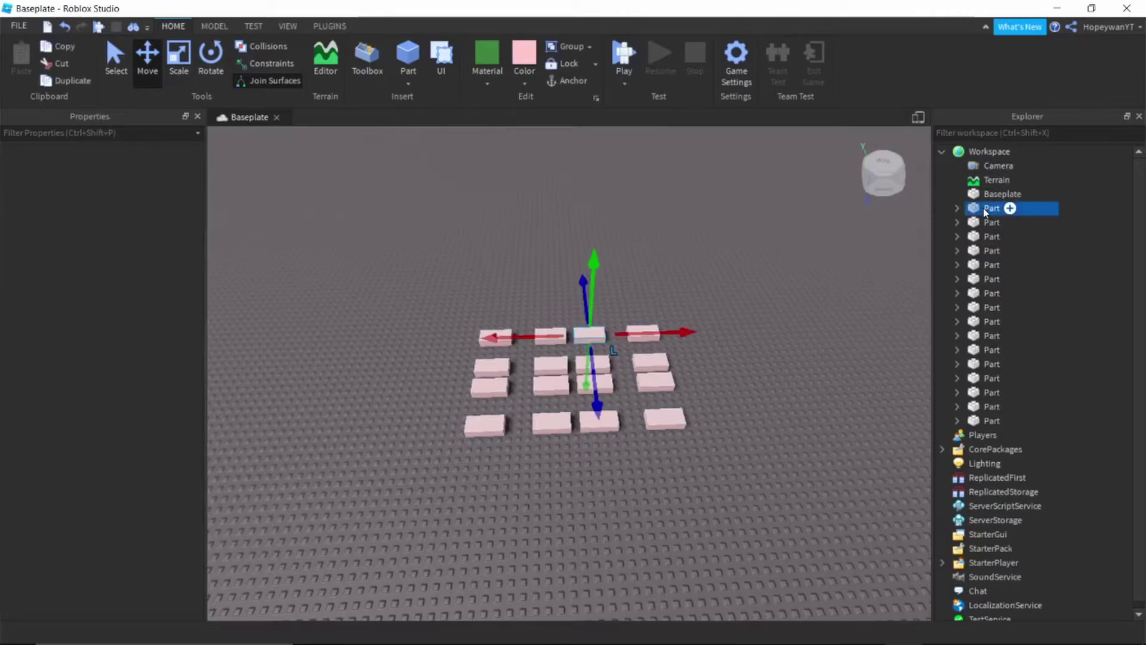
pyautogui.keyDown('shift'); pyautogui.click(986, 421); pyautogui.keyUp('shift')
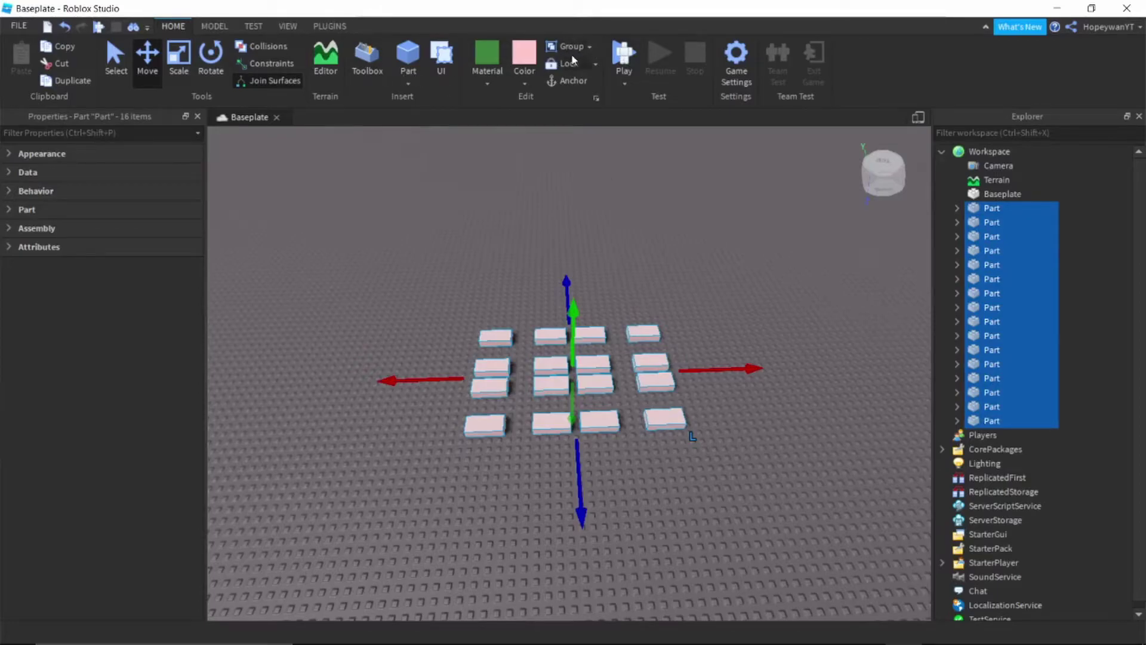
pyautogui.hotkey('ctrl', 'g')
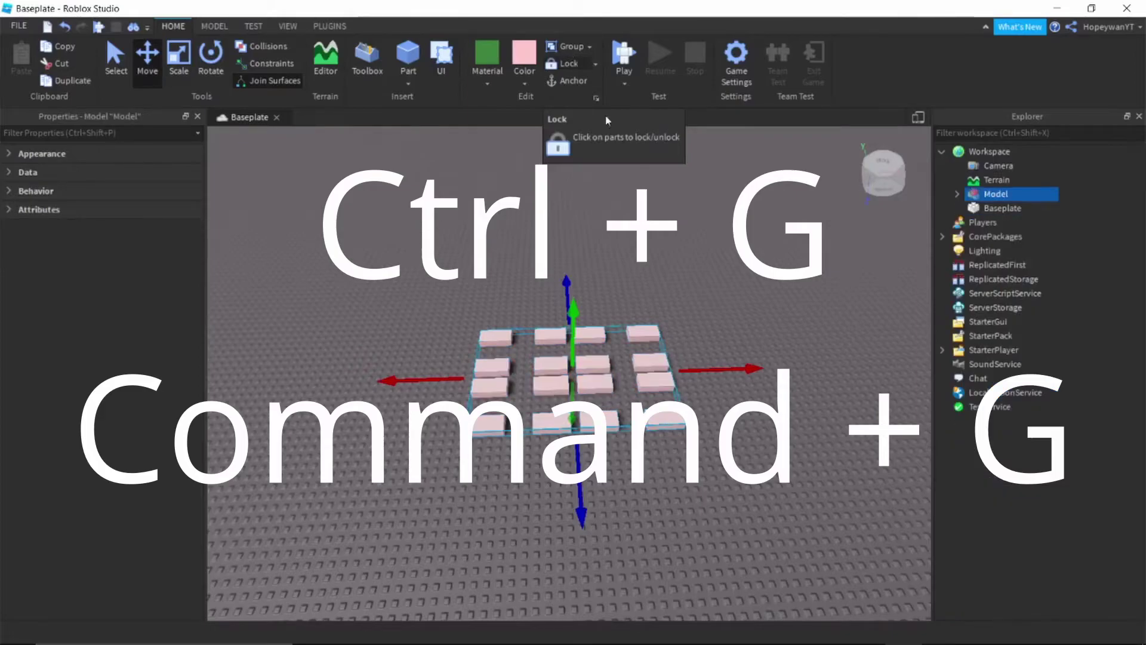
pyautogui.click(715, 263)
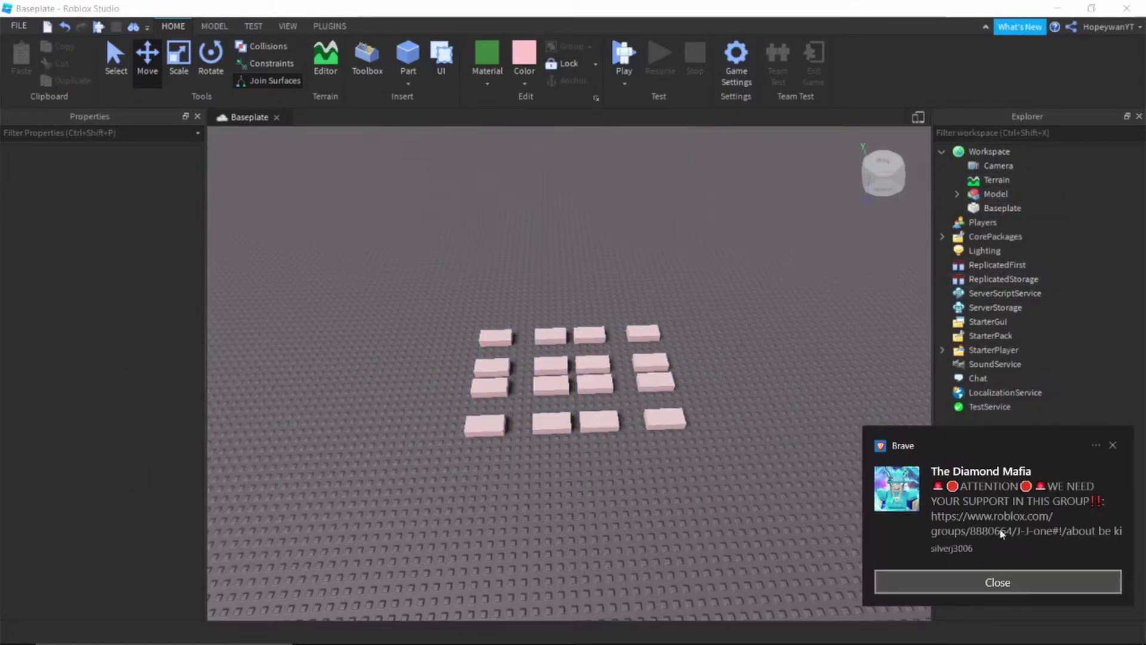
# Dismiss the notification and look at the parts inside the new model in the Explorer.
pyautogui.click(1017, 582)
pyautogui.click(957, 193)
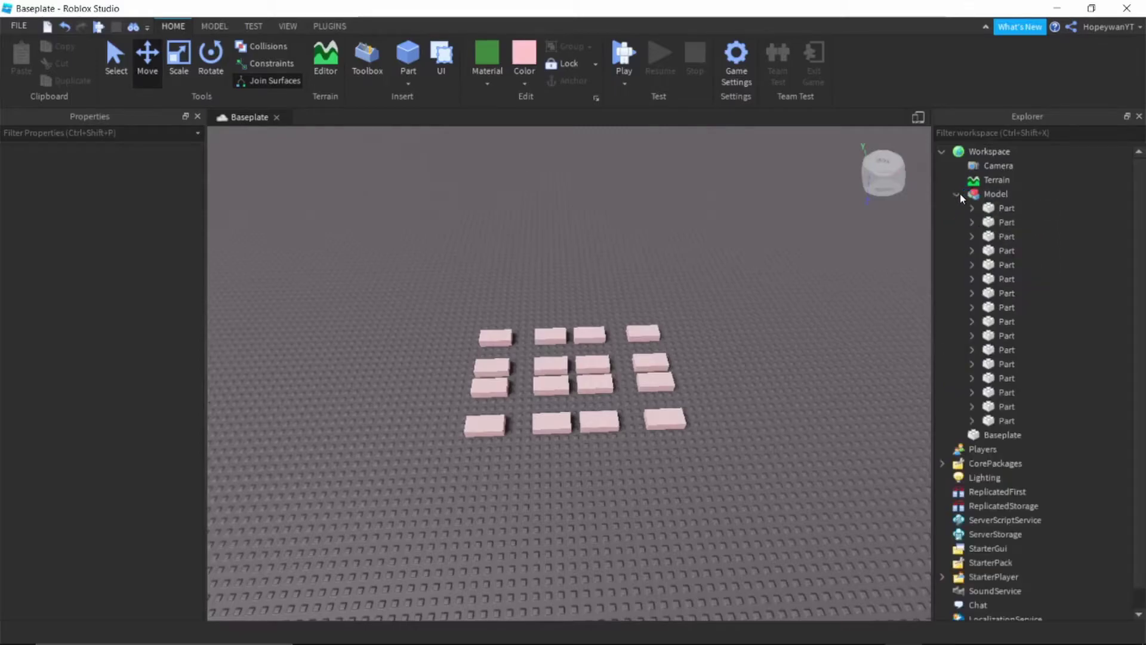
pyautogui.click(957, 193)
# Delete the grouped model and insert a new block on the empty baseplate.
pyautogui.moveTo(457, 301); pyautogui.dragTo(786, 510)
pyautogui.press('Delete')
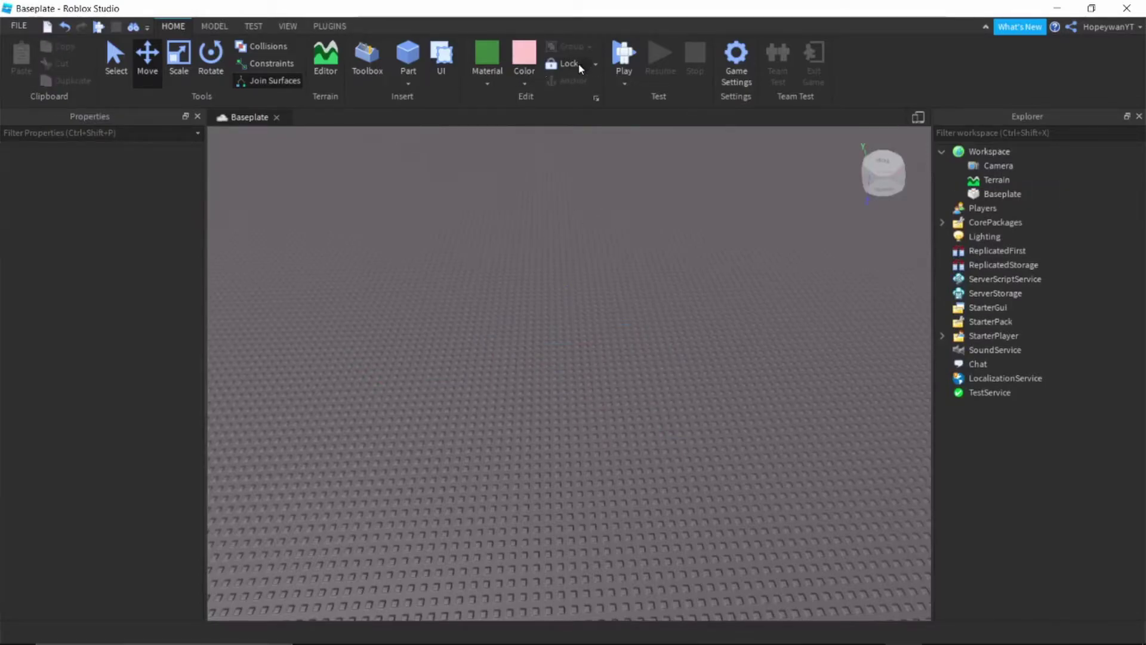
pyautogui.moveTo(711, 311); pyautogui.dragTo(701, 292, button='right')
pyautogui.press('w')
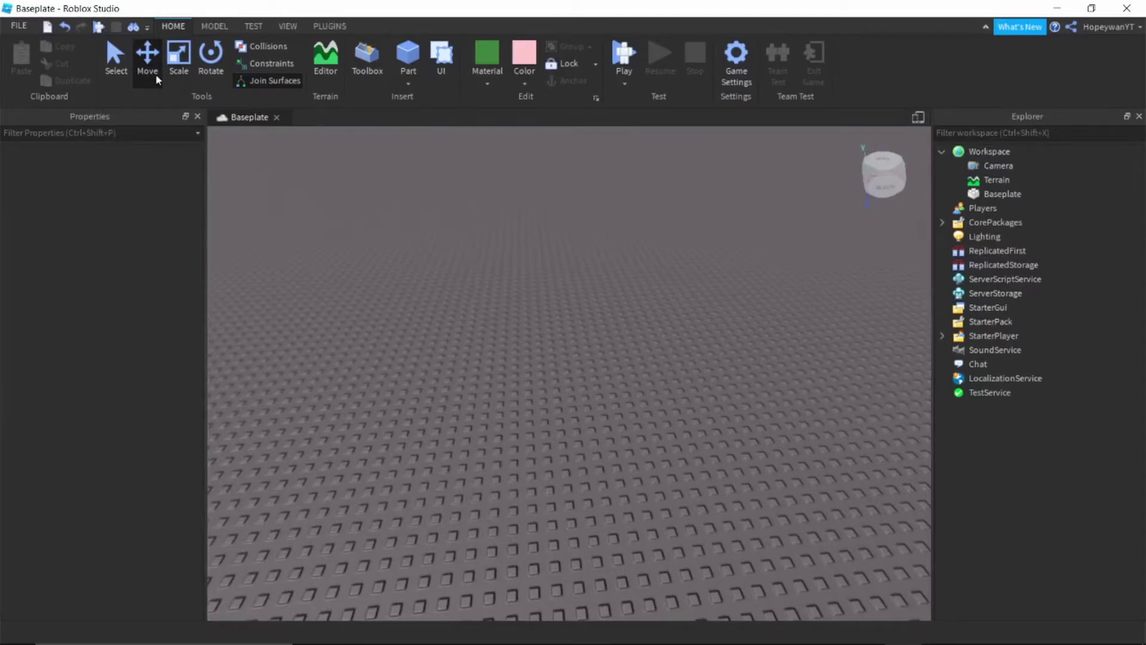
pyautogui.click(404, 59)
pyautogui.moveTo(758, 328); pyautogui.dragTo(760, 327, button='right')
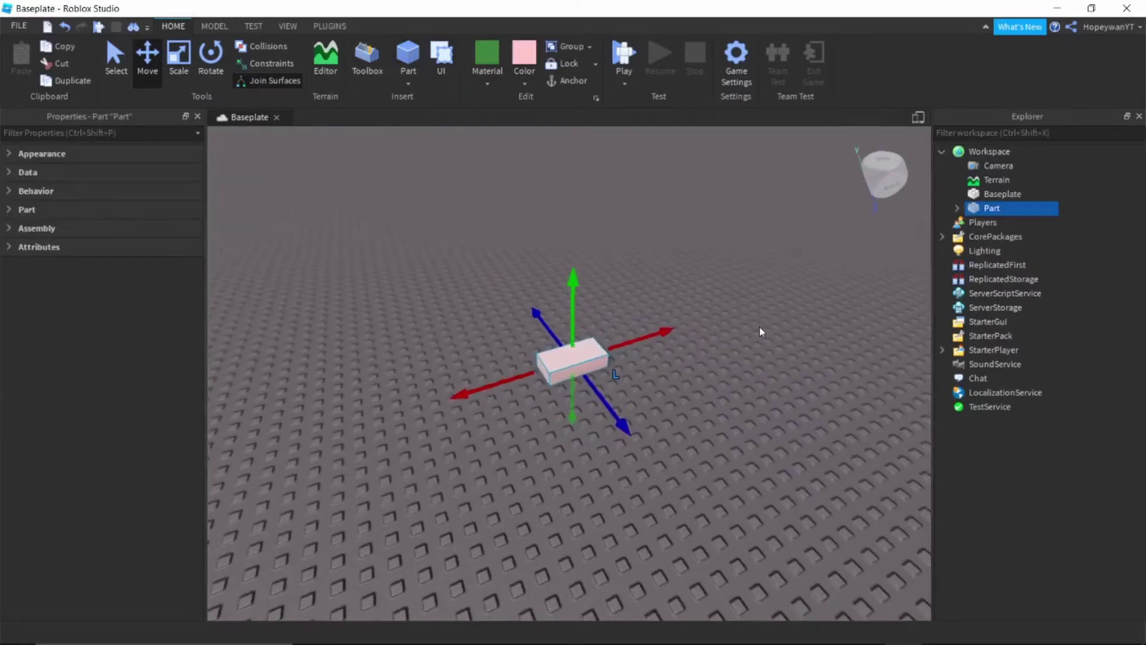
pyautogui.click(764, 327)
pyautogui.scroll(2, 722, 327)
# Lock the new block with the Lock tool and try to pick it with the Select tool.
pyautogui.click(549, 345)
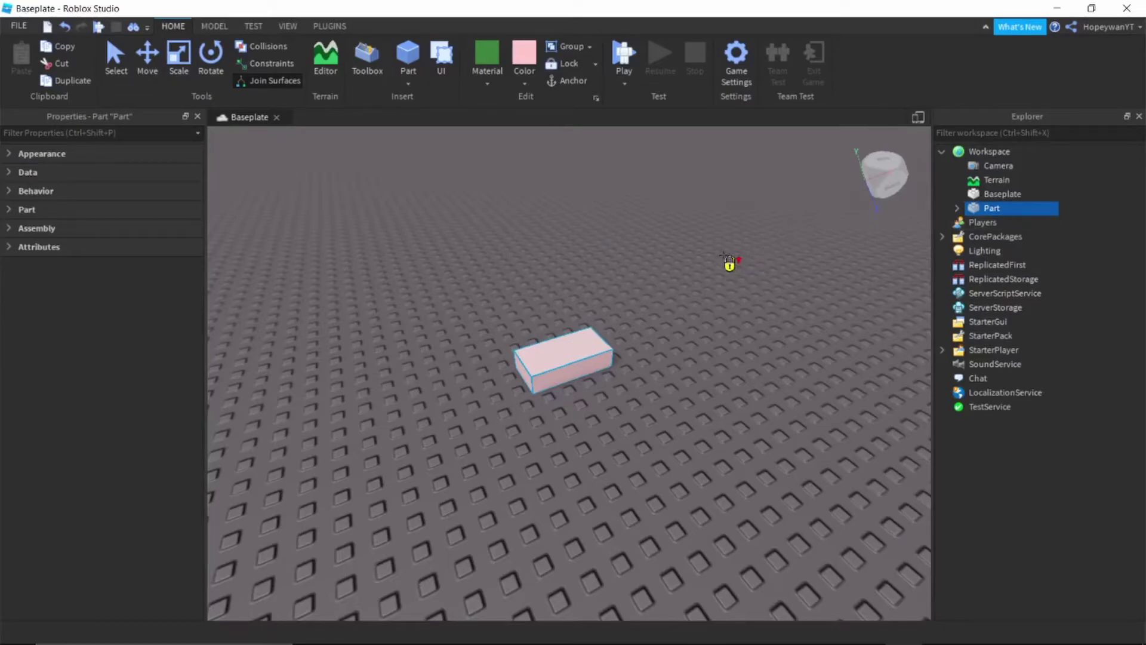
pyautogui.hotkey('ctrl', '1')
pyautogui.click(625, 339)
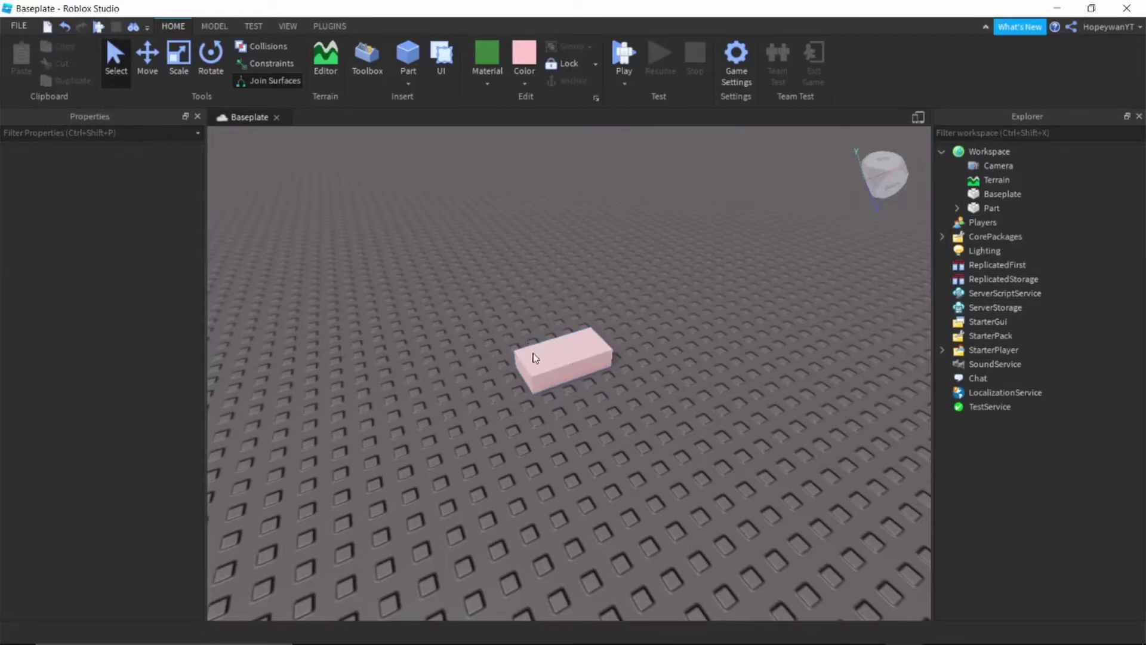
# Try to select the locked block in the viewport with a selection box.
pyautogui.moveTo(439, 315); pyautogui.dragTo(477, 334)
pyautogui.scroll(-2, 606, 338)
pyautogui.scroll(2, 607, 338)
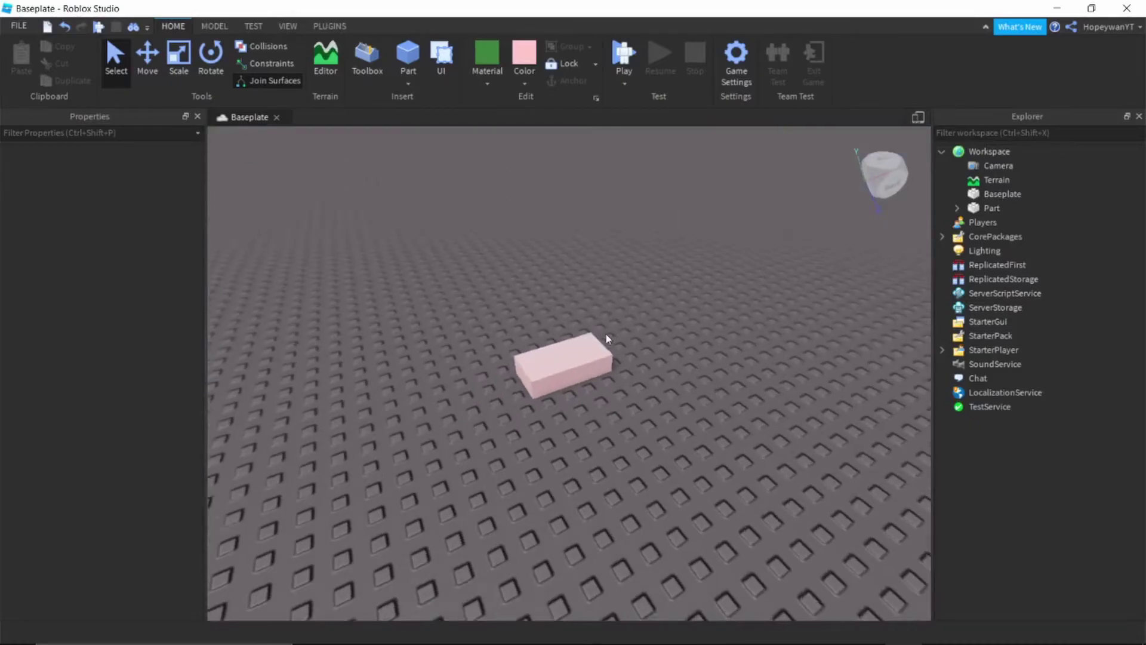
pyautogui.scroll(3, 606, 337)
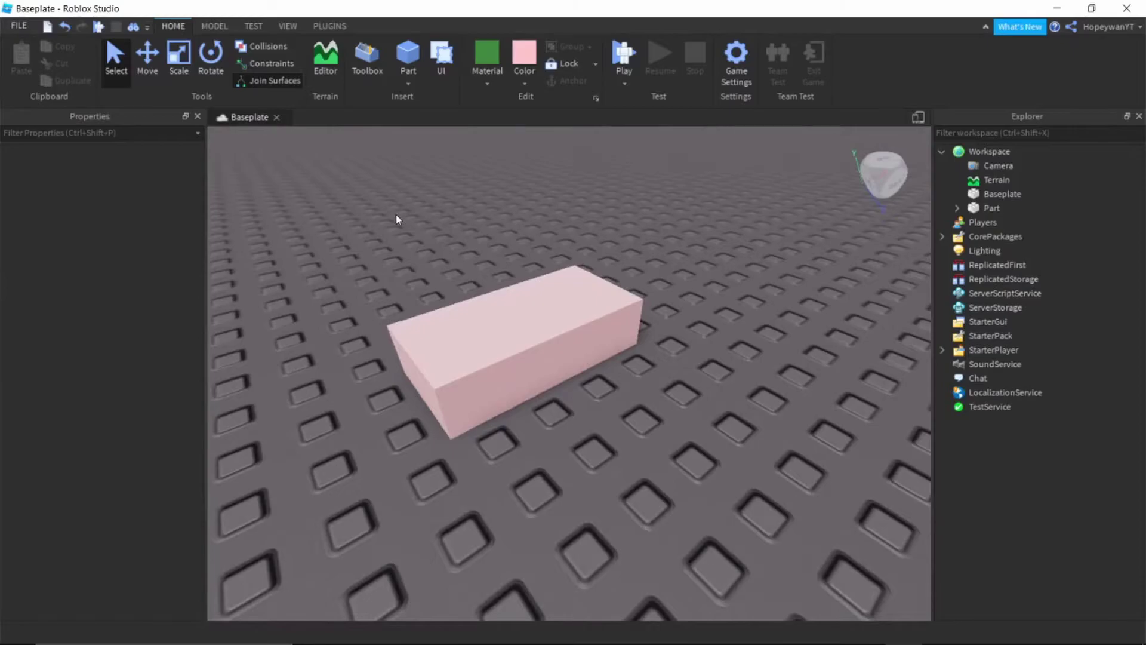
pyautogui.moveTo(477, 243); pyautogui.dragTo(855, 521)
pyautogui.scroll(-2, 638, 181)
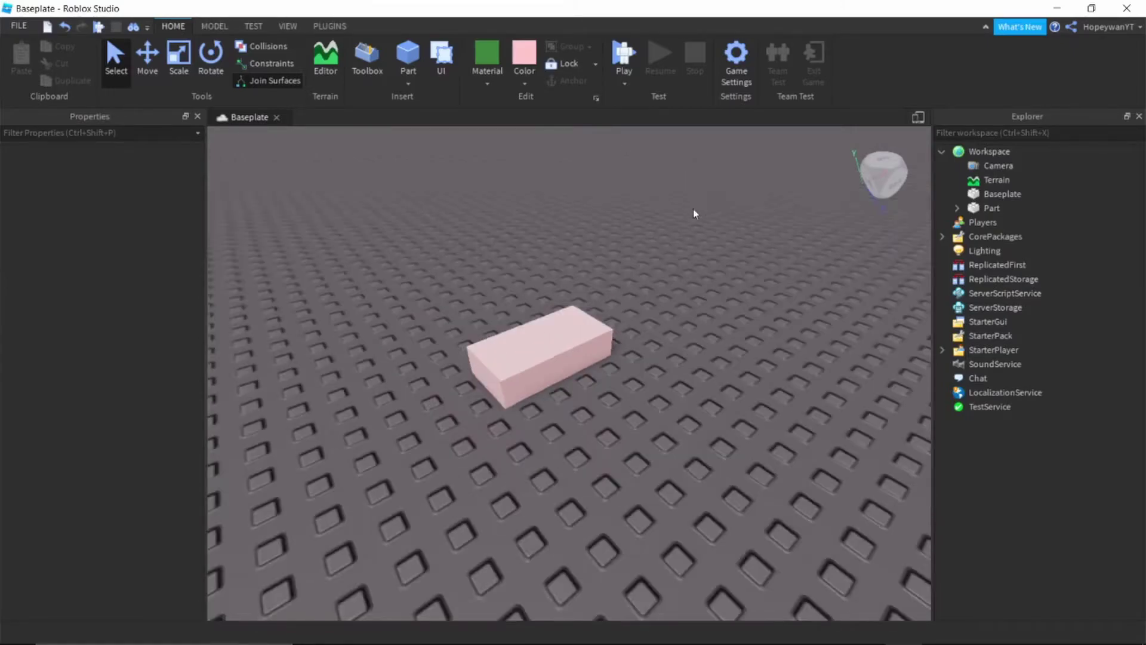
# Select the block in the Explorer, turn off its Locked property under Behavior and deselect it.
pyautogui.click(991, 208)
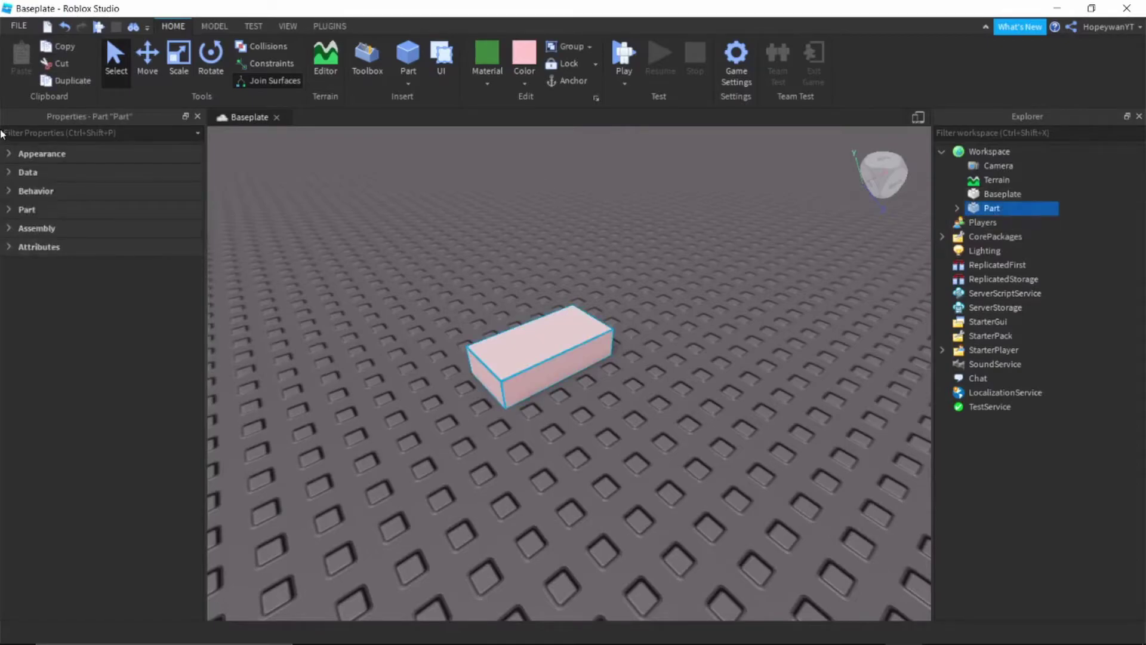
pyautogui.click(8, 154)
pyautogui.click(7, 154)
pyautogui.click(11, 171)
pyautogui.click(11, 170)
pyautogui.click(9, 191)
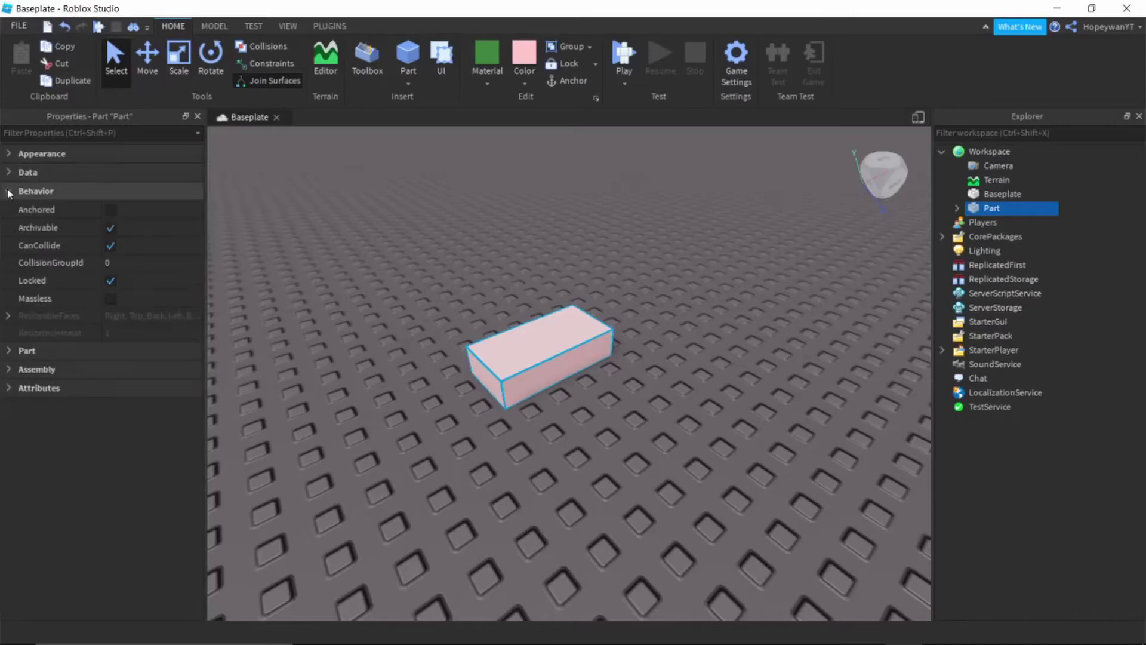
pyautogui.click(110, 280)
pyautogui.click(11, 191)
pyautogui.click(280, 200)
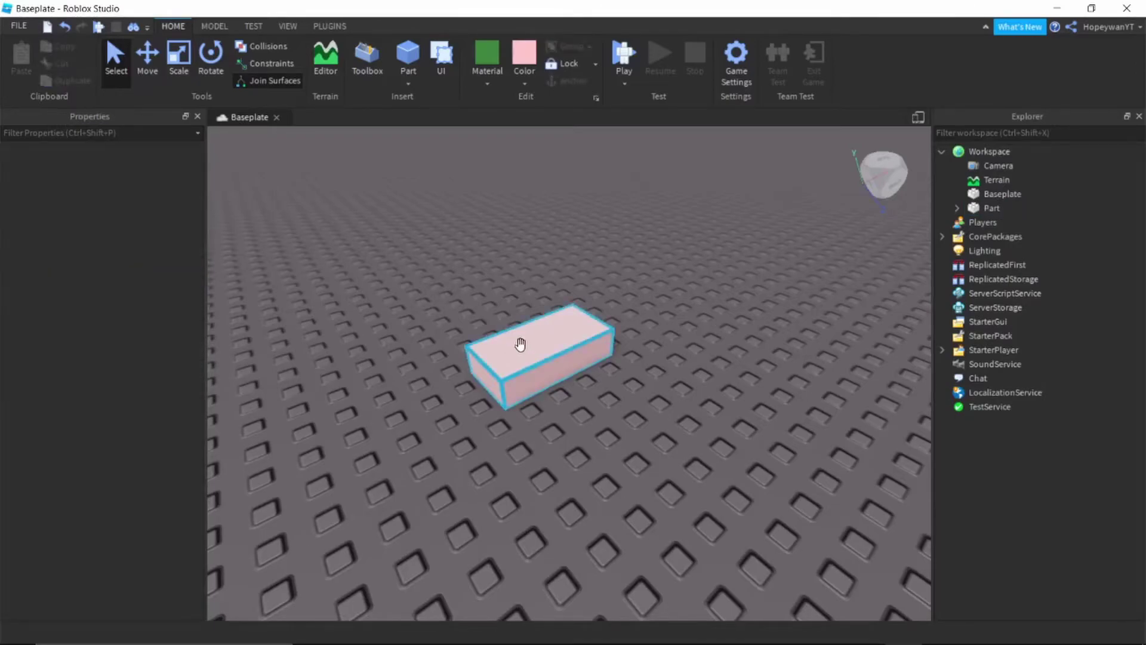
# Select the Baseplate in the Explorer and turn off its Locked property.
pyautogui.scroll(-3, 731, 300)
pyautogui.press('s')
pyautogui.press('d')
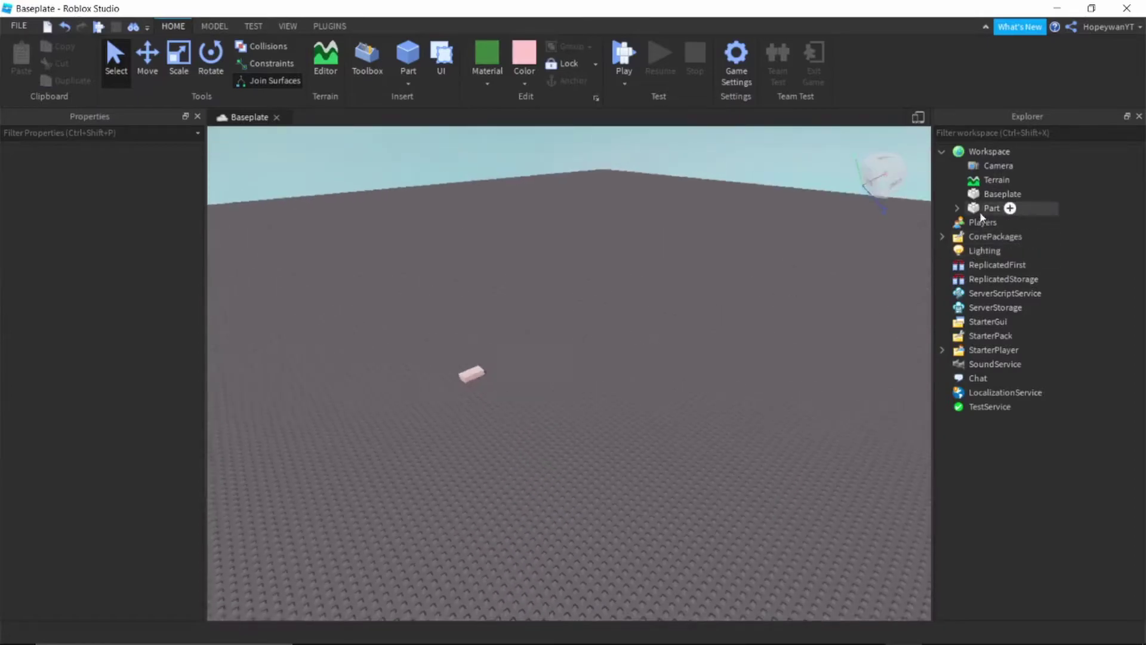
pyautogui.click(990, 198)
pyautogui.click(9, 172)
pyautogui.click(9, 172)
pyautogui.click(8, 191)
pyautogui.click(107, 278)
# Try selecting the unlocked Baseplate in the viewport, turn its Locked property back on and deselect it.
pyautogui.click(490, 225)
pyautogui.click(548, 268)
pyautogui.moveTo(560, 263); pyautogui.dragTo(560, 262, button='right')
pyautogui.click(106, 282)
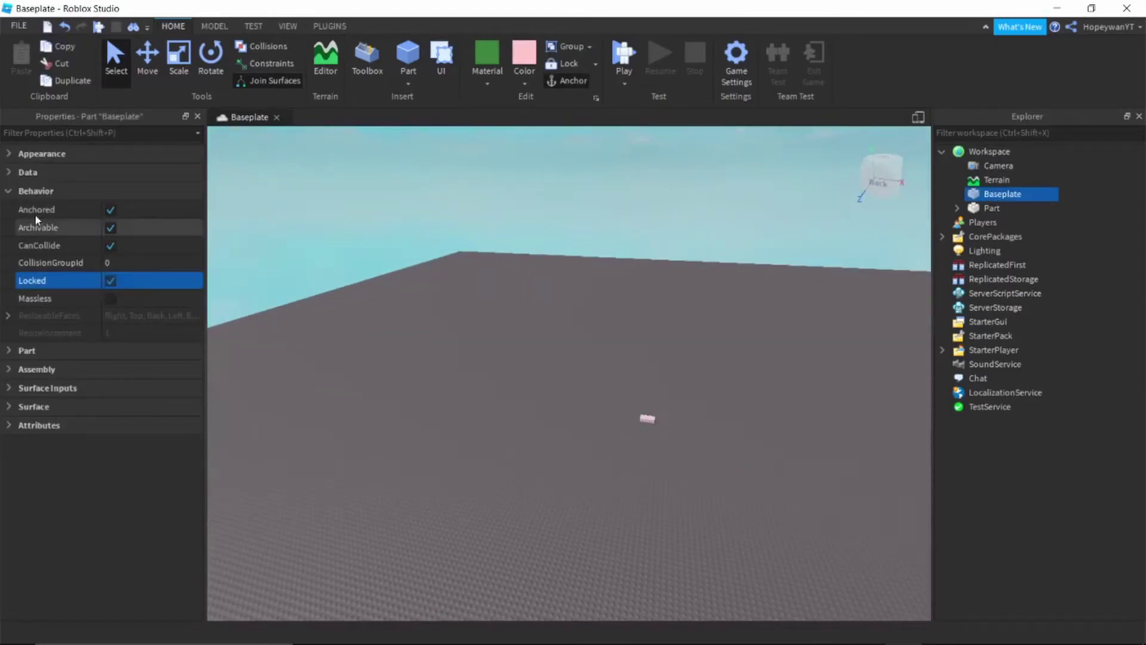
pyautogui.click(9, 191)
pyautogui.click(722, 281)
# Select the block and raise it well above the baseplate with the Move tool.
pyautogui.moveTo(721, 280); pyautogui.dragTo(721, 280, button='right')
pyautogui.press('w')
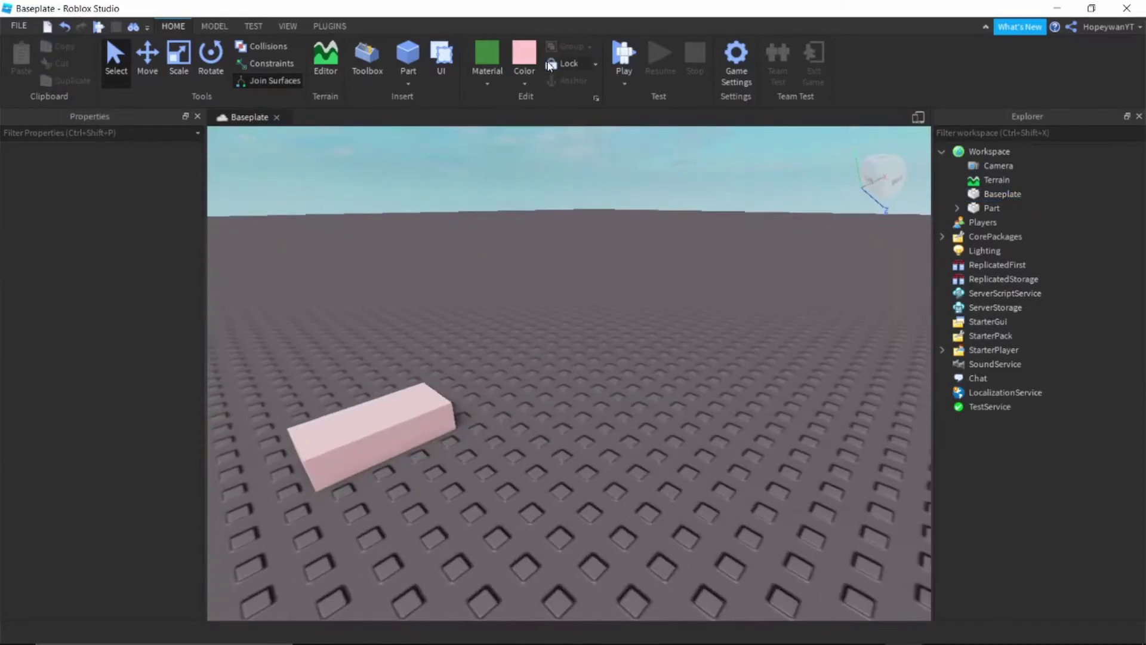
pyautogui.press('a')
pyautogui.click(550, 422)
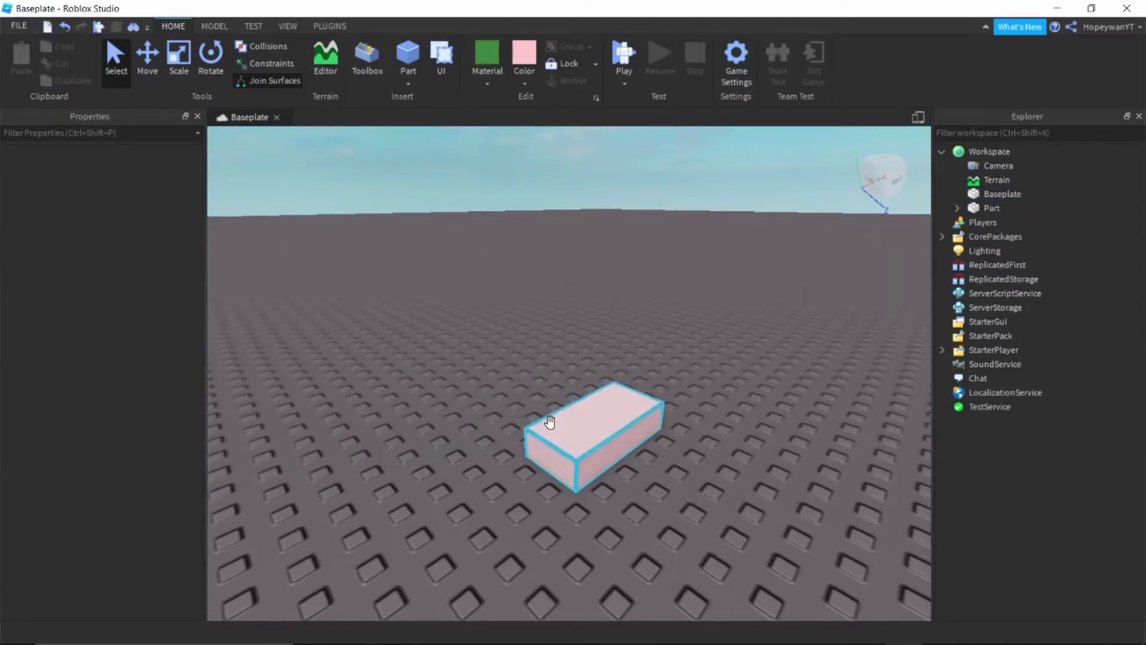
pyautogui.click(157, 72)
pyautogui.moveTo(600, 380); pyautogui.dragTo(600, 278)
pyautogui.moveTo(688, 366); pyautogui.dragTo(689, 366, button='right')
pyautogui.press('s')
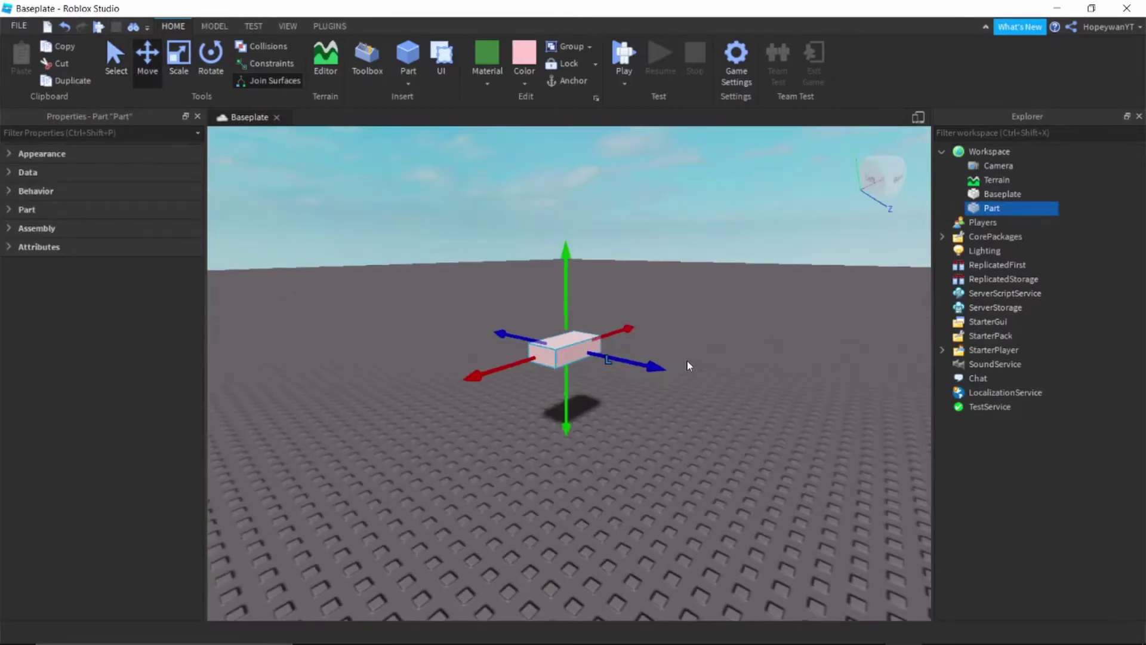
pyautogui.press('s')
pyautogui.moveTo(565, 291); pyautogui.dragTo(572, 206)
# Inspect the raised block's Anchored property under Behavior and deselect the block.
pyautogui.click(7, 194)
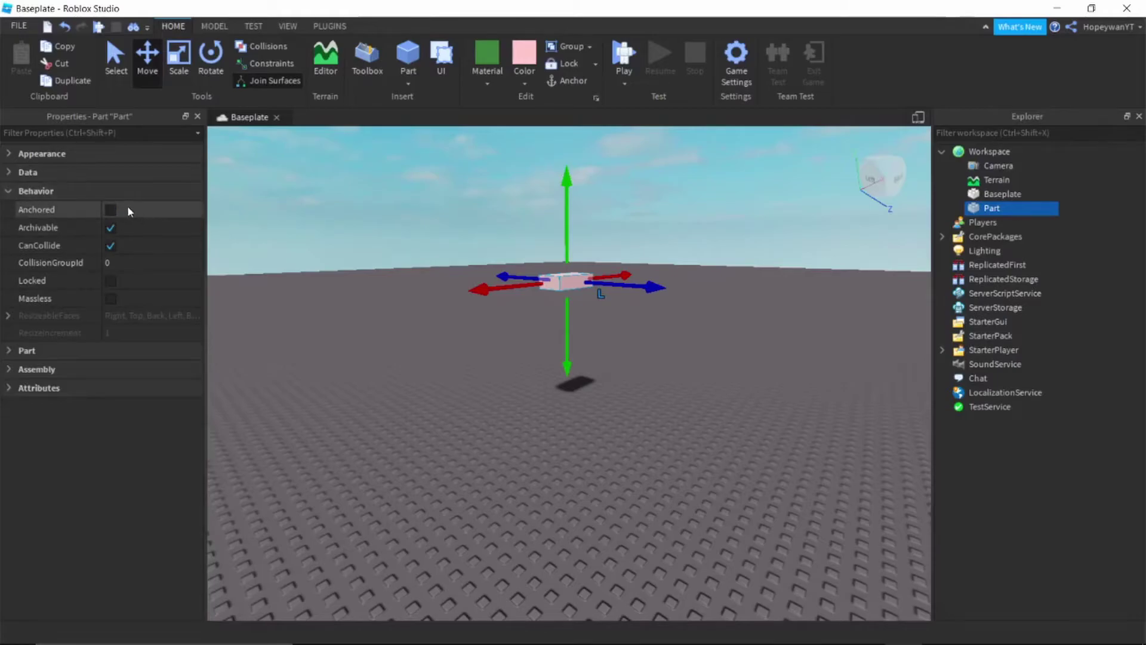
pyautogui.click(7, 192)
pyautogui.click(734, 220)
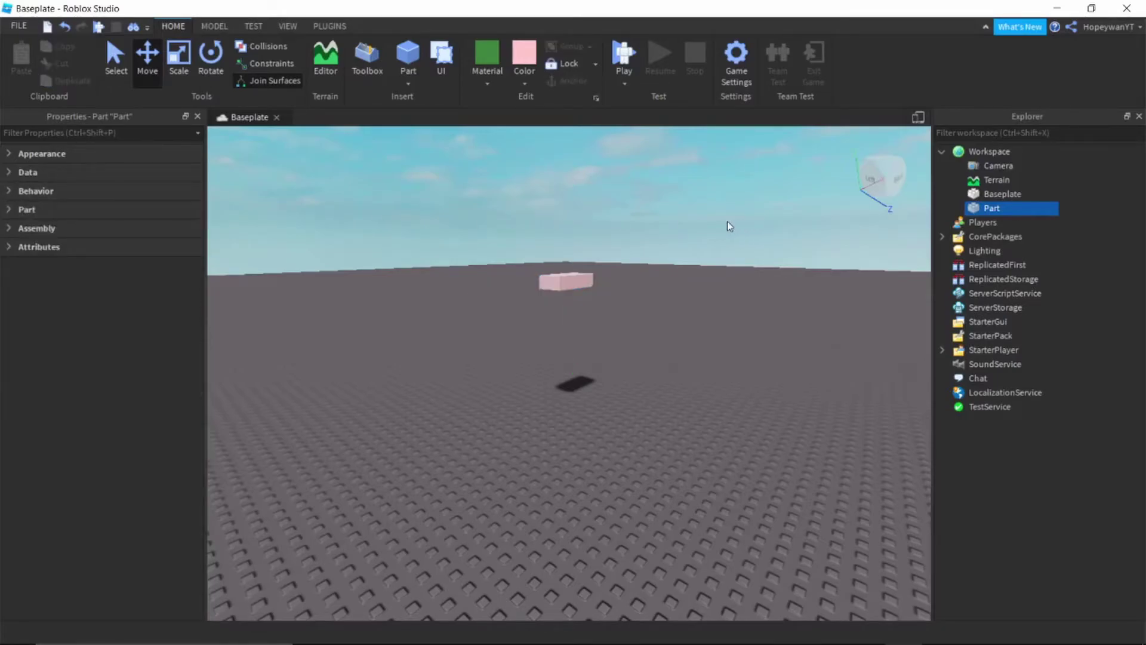
# Run the simulation with the block unanchored, inspect how the block behaves up close, and stop the simulation.
pyautogui.click(624, 84)
pyautogui.click(652, 133)
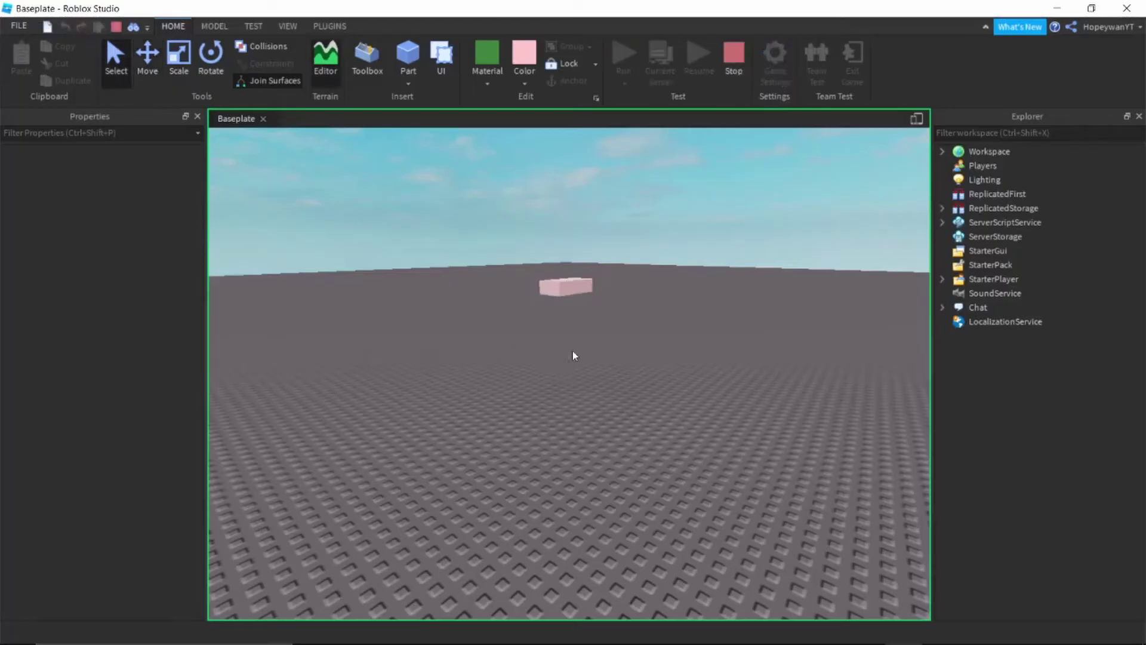
pyautogui.moveTo(622, 408); pyautogui.dragTo(624, 410, button='right')
pyautogui.press('w')
pyautogui.scroll(8, 624, 409)
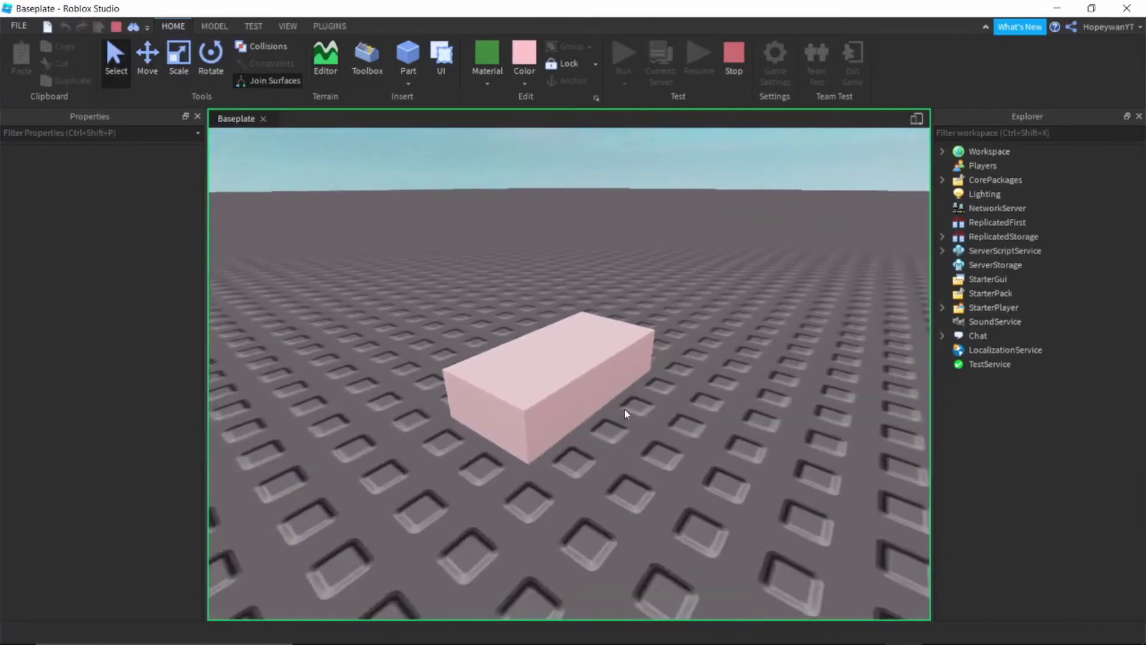
pyautogui.scroll(-1, 764, 130)
pyautogui.scroll(-5, 763, 130)
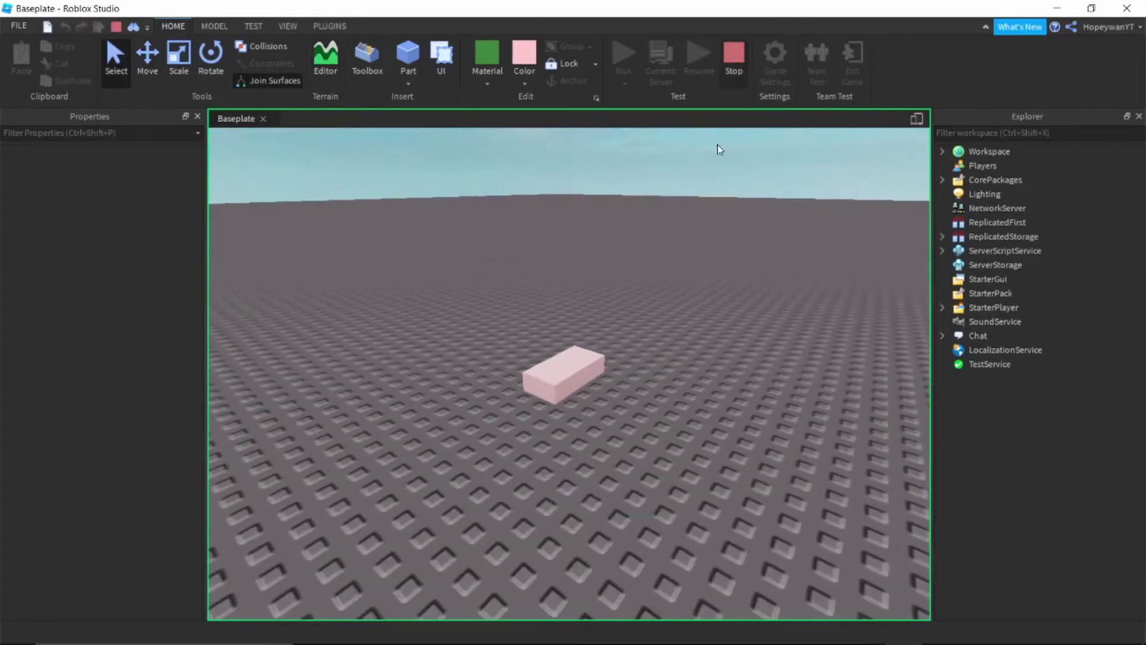
pyautogui.click(728, 76)
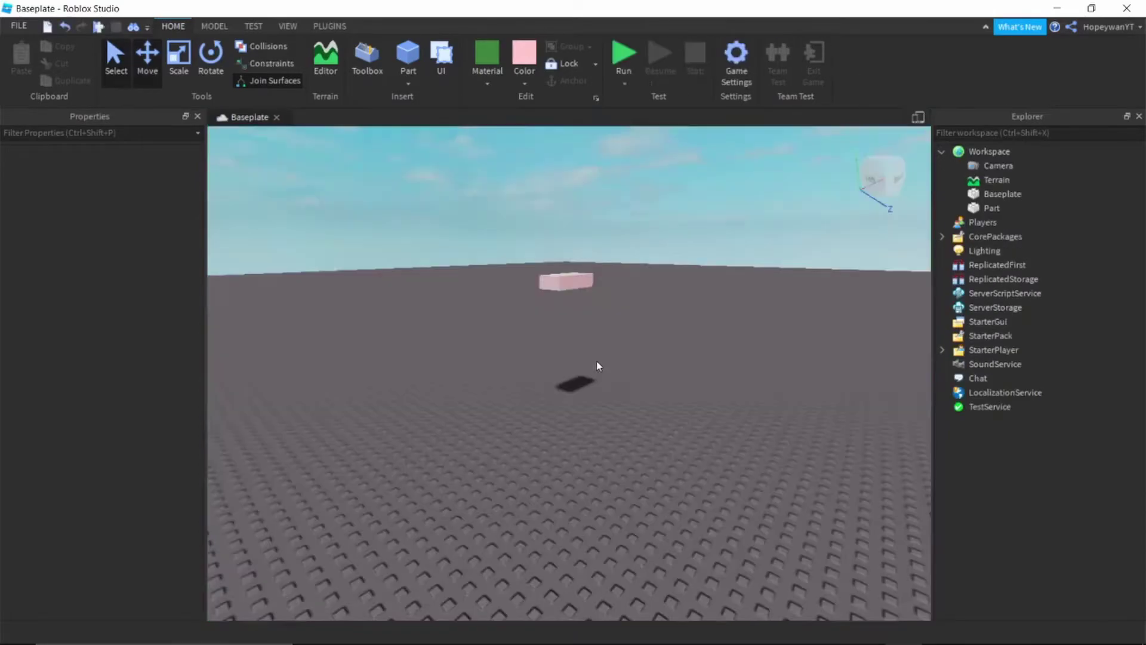
# Anchor the floating block and test it in a simulation, stopping the run after viewing the block.
pyautogui.click(546, 278)
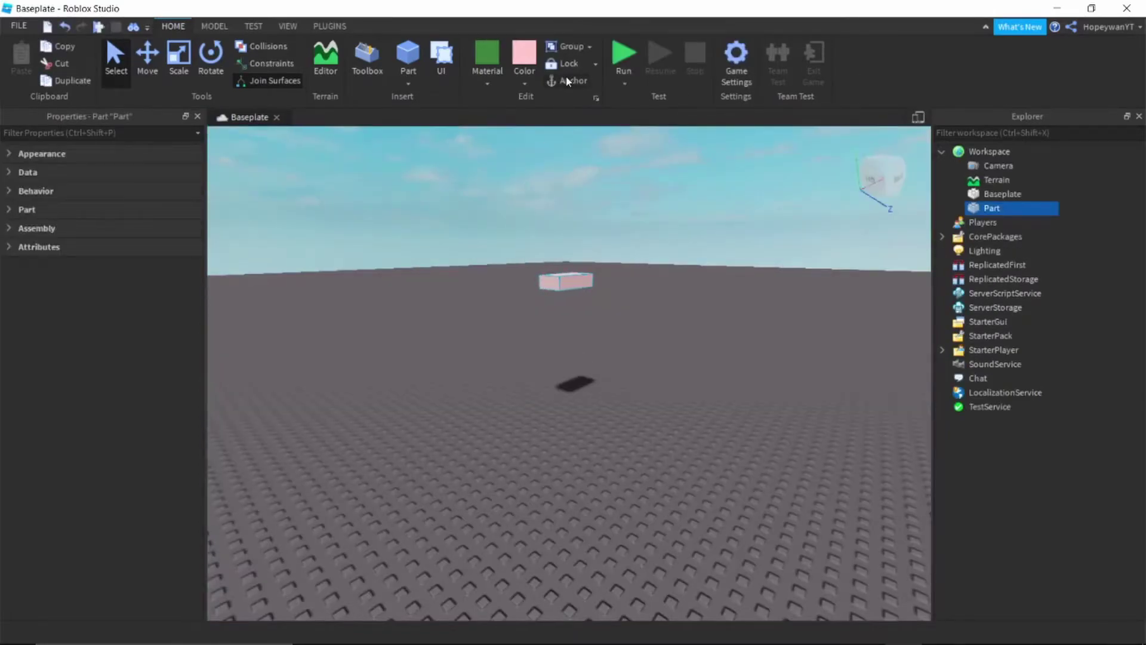
pyautogui.click(624, 58)
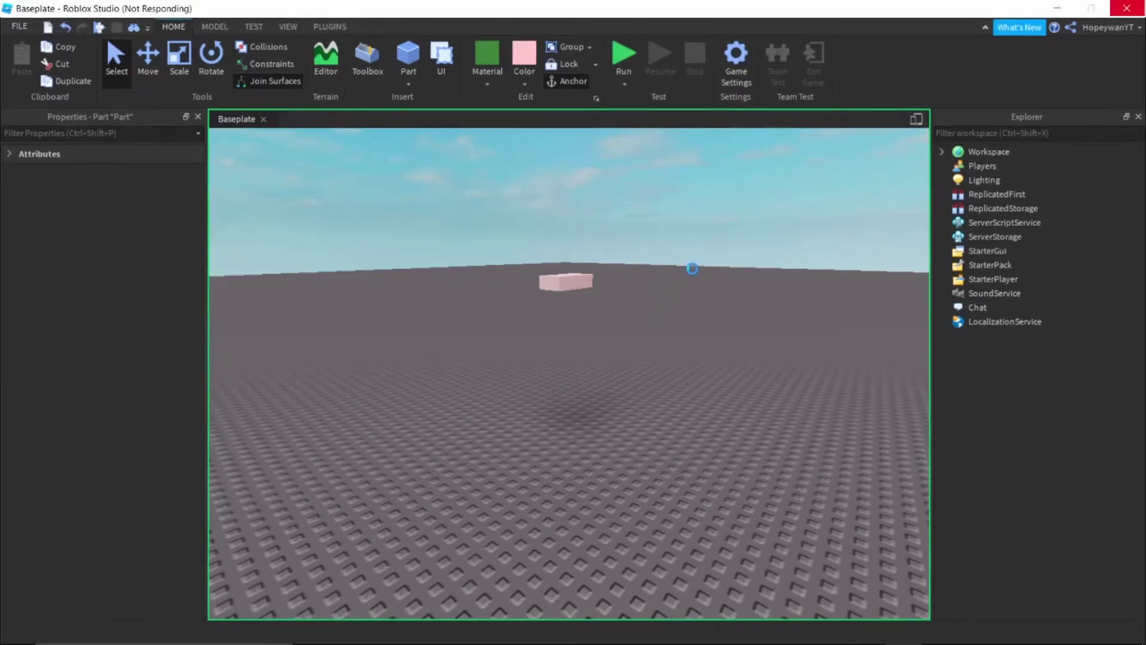
pyautogui.press('w')
pyautogui.moveTo(639, 346); pyautogui.dragTo(632, 329, button='right')
pyautogui.press('s')
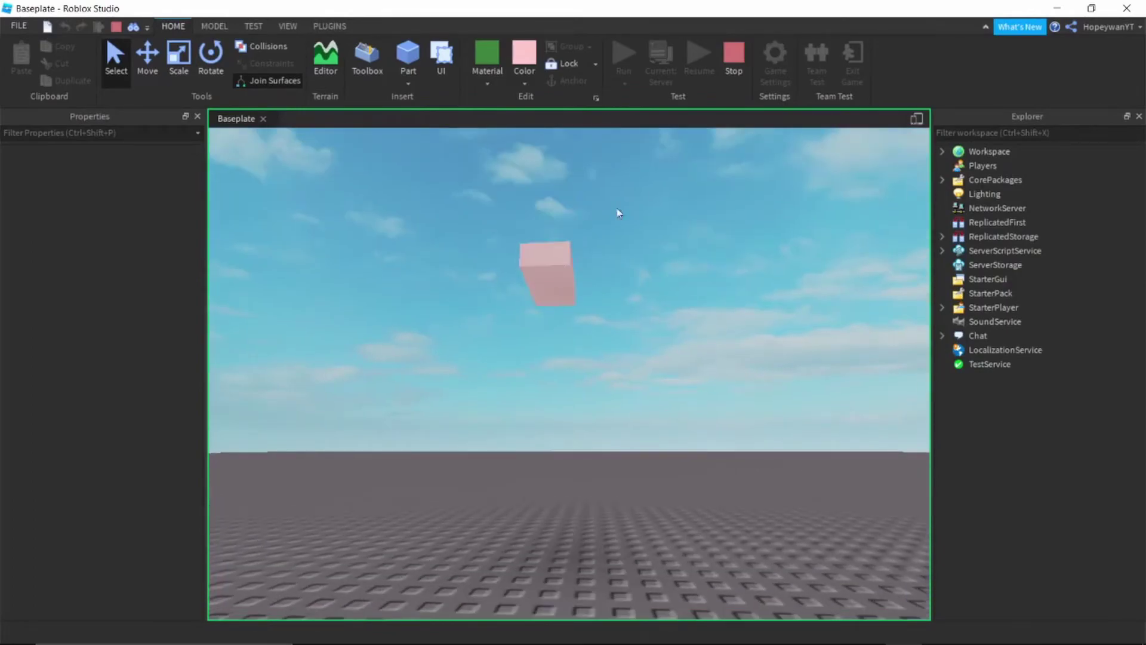
pyautogui.click(731, 64)
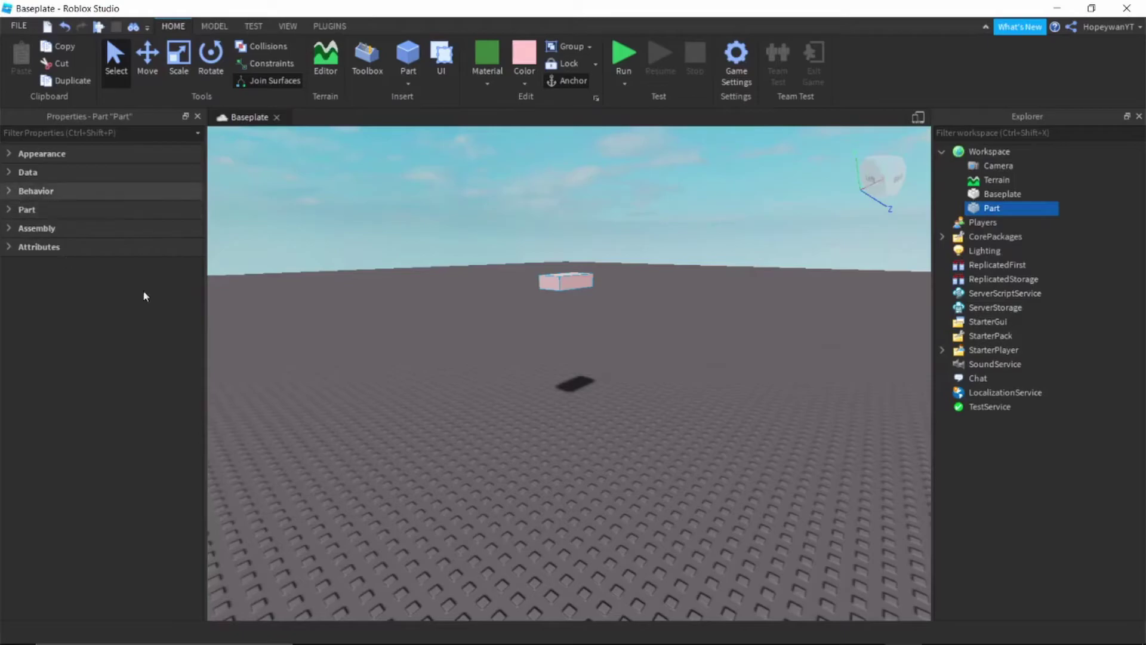
# Lower the anchored block onto the baseplate and deselect it.
pyautogui.click(736, 280)
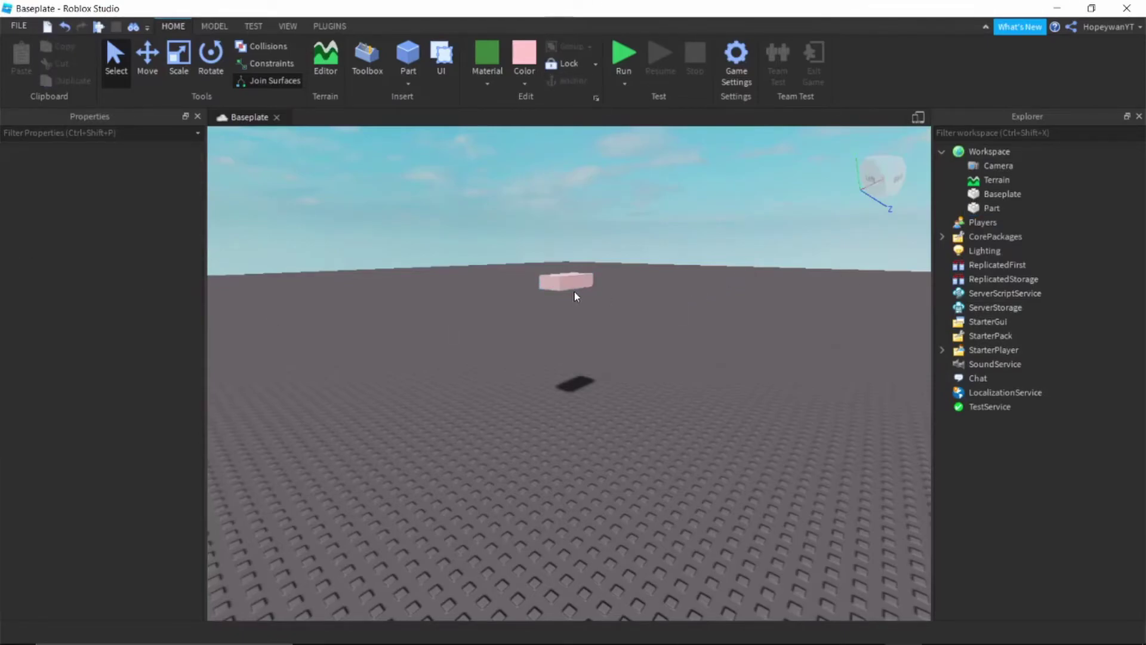
pyautogui.moveTo(576, 422)
pyautogui.mouseDown()
pyautogui.moveTo(576, 411)
pyautogui.moveTo(576, 428)
pyautogui.mouseUp()
pyautogui.click(649, 342)
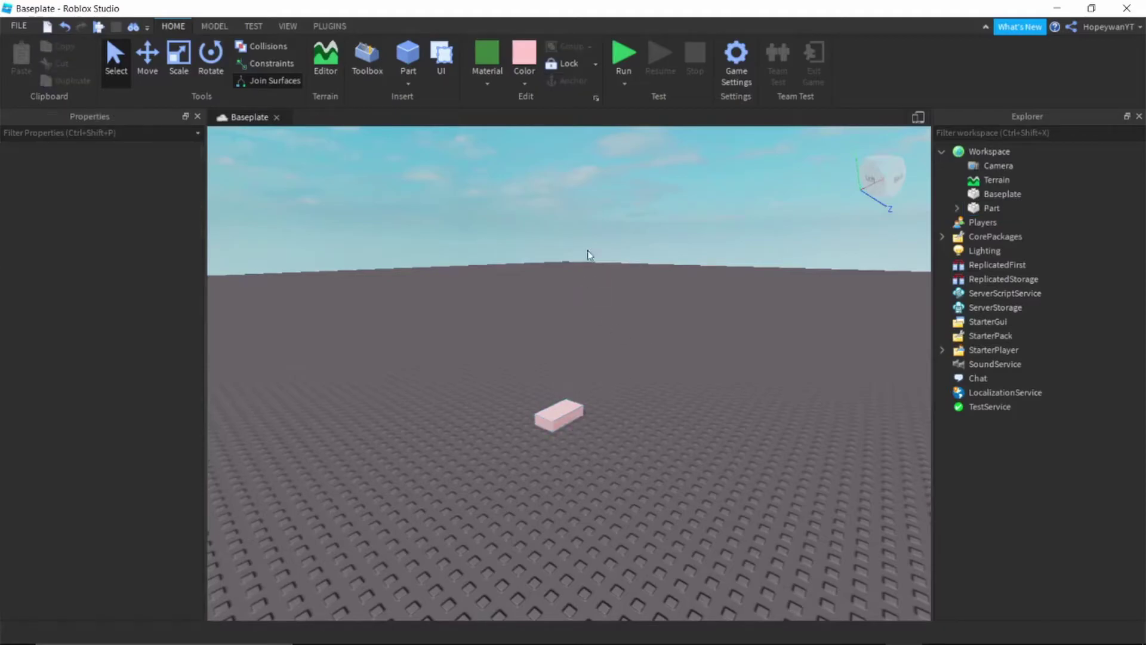
# Examine the Play, Play Here and Run test modes and look over the baseplate from afar and near the block.
pyautogui.moveTo(626, 328); pyautogui.dragTo(627, 328, button='right')
pyautogui.press('w')
pyautogui.press('s')
pyautogui.press('w')
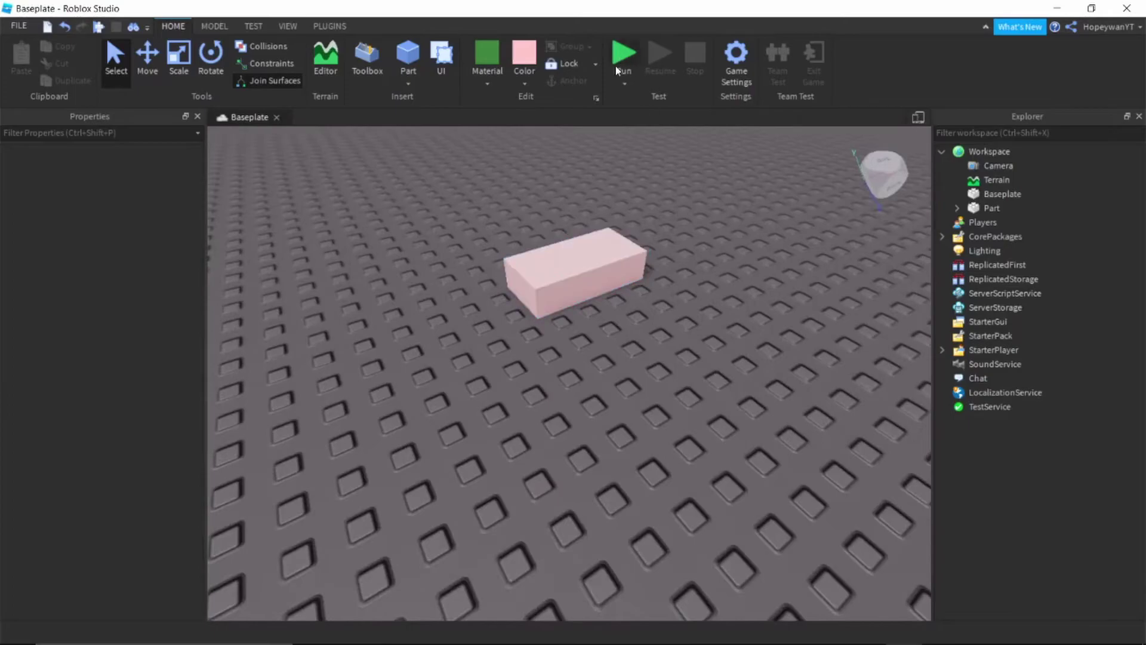
pyautogui.click(624, 84)
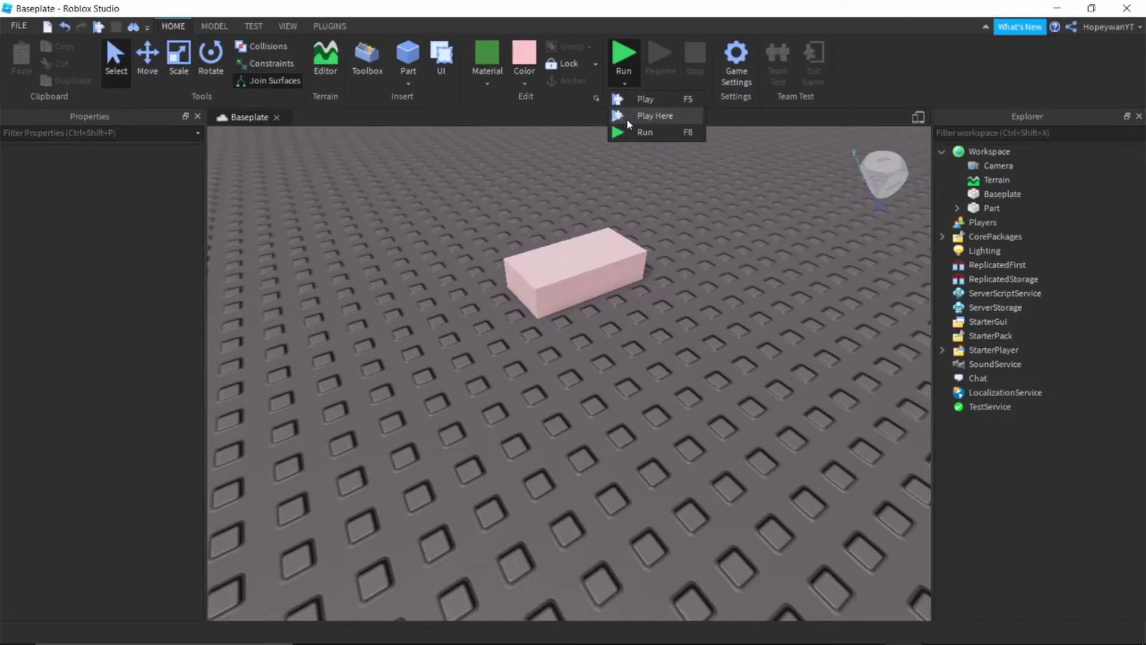
pyautogui.click(697, 261)
pyautogui.scroll(-10, 697, 261)
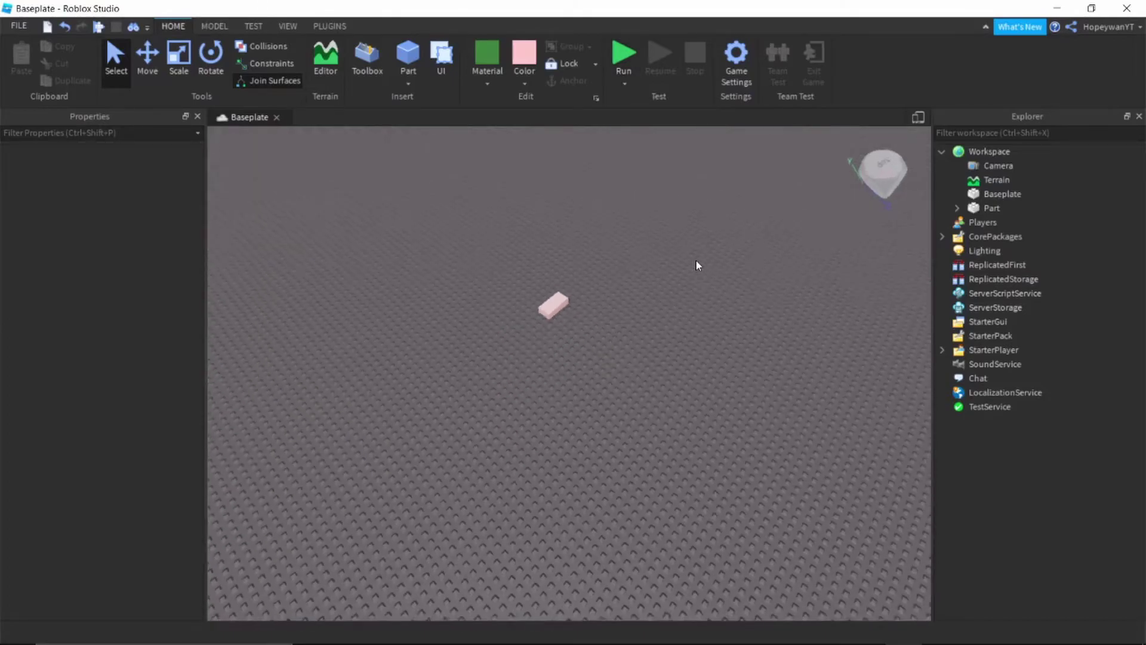
pyautogui.moveTo(697, 261); pyautogui.dragTo(693, 263, button='right')
pyautogui.scroll(-10, 696, 262)
pyautogui.scroll(-5, 696, 260)
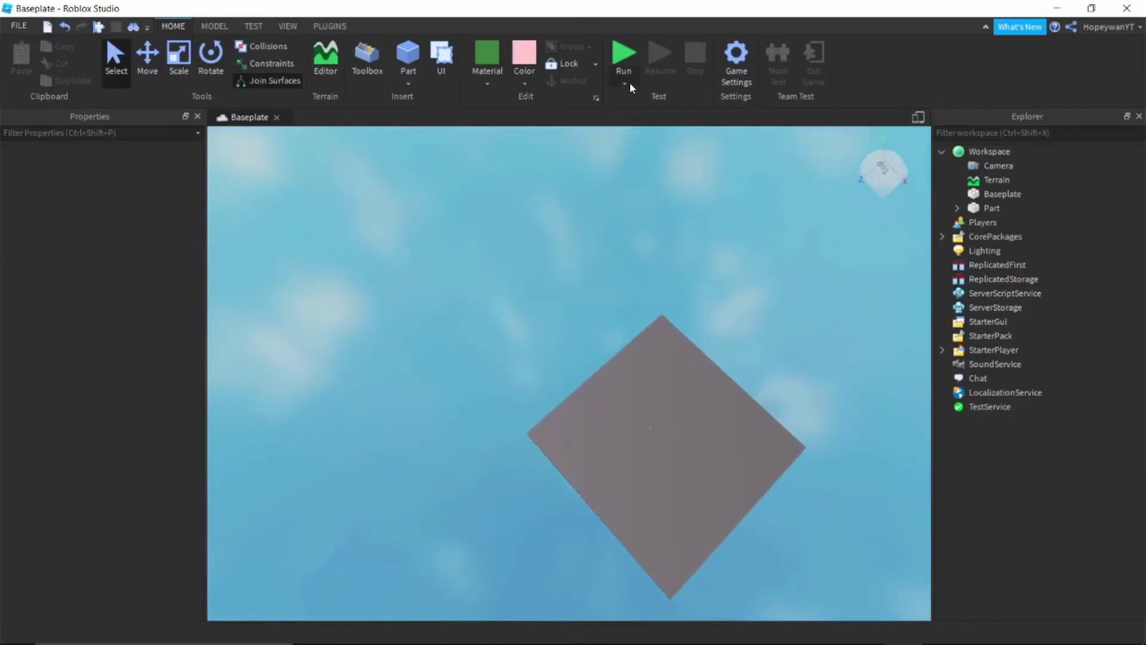
pyautogui.moveTo(623, 412); pyautogui.dragTo(623, 412, button='right')
pyautogui.scroll(8, 623, 412)
pyautogui.scroll(5, 623, 410)
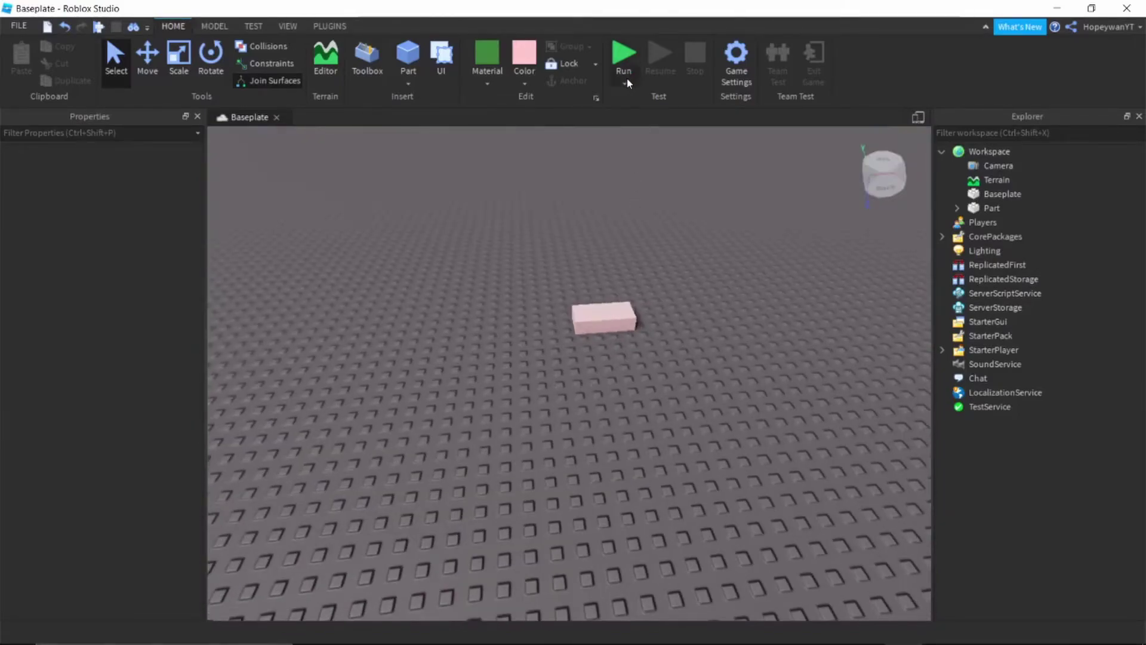
pyautogui.click(624, 83)
pyautogui.click(672, 248)
pyautogui.moveTo(672, 248); pyautogui.dragTo(675, 245, button='right')
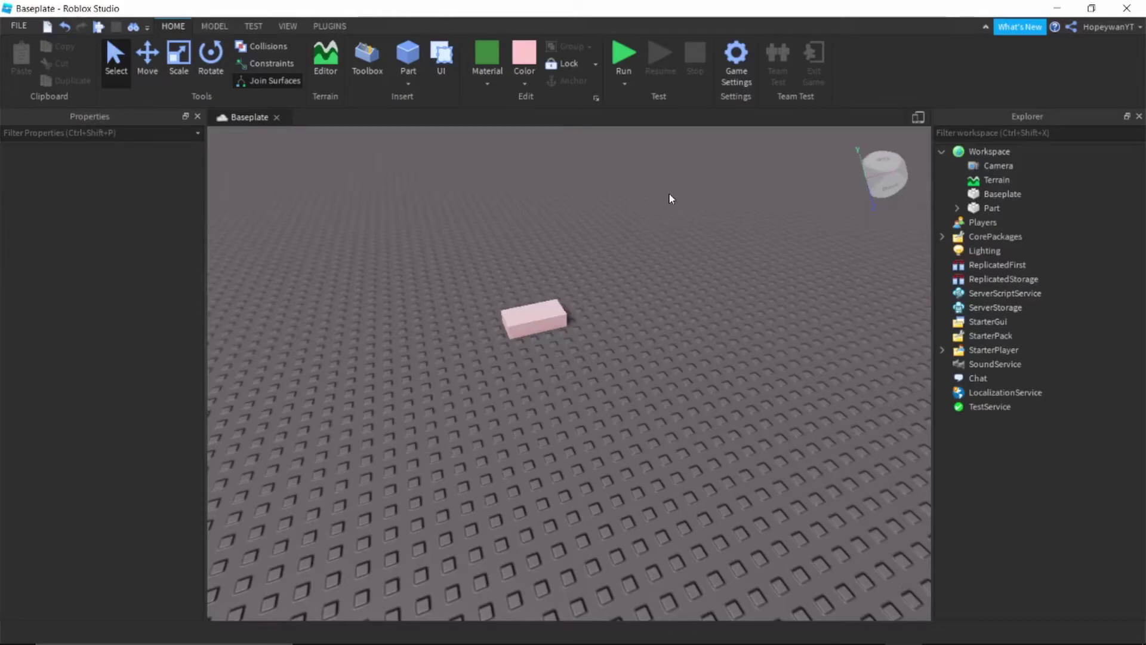
pyautogui.moveTo(642, 209); pyautogui.dragTo(235, 207, button='right')
pyautogui.press('d')
pyautogui.press('s')
pyautogui.press('d')
pyautogui.moveTo(589, 315); pyautogui.dragTo(596, 314, button='right')
pyautogui.press('w')
pyautogui.moveTo(727, 295); pyautogui.dragTo(727, 295, button='right')
pyautogui.press('s')
pyautogui.press('w')
pyautogui.press('w')
pyautogui.press('s')
pyautogui.press('w')
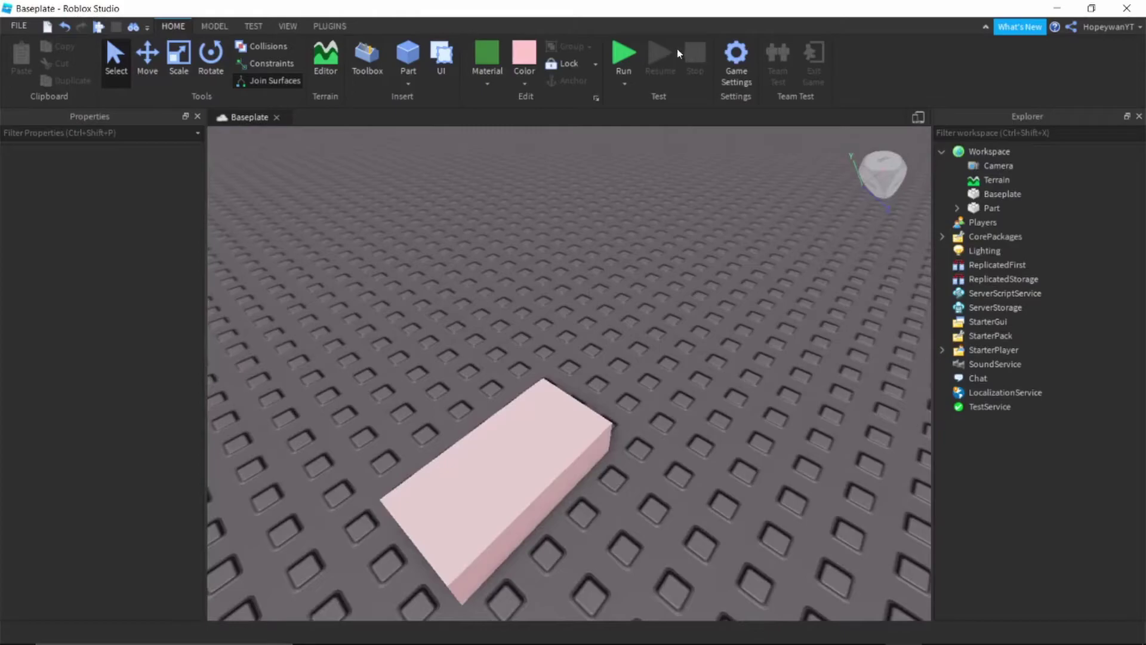
pyautogui.press('s')
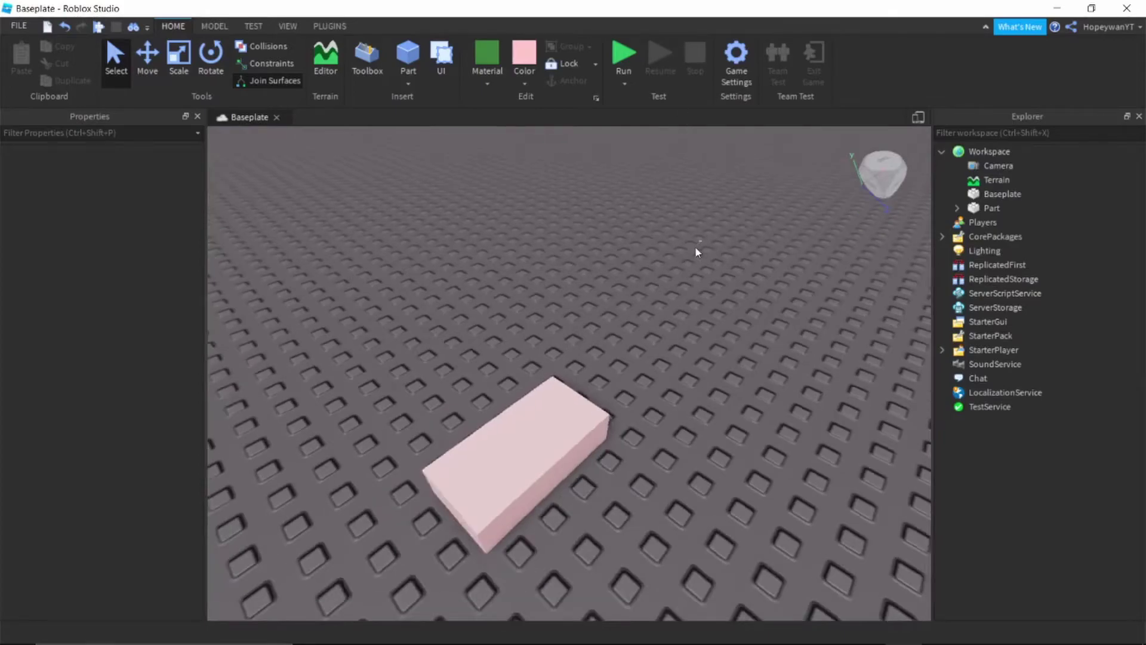
pyautogui.moveTo(694, 247); pyautogui.dragTo(691, 252, button='right')
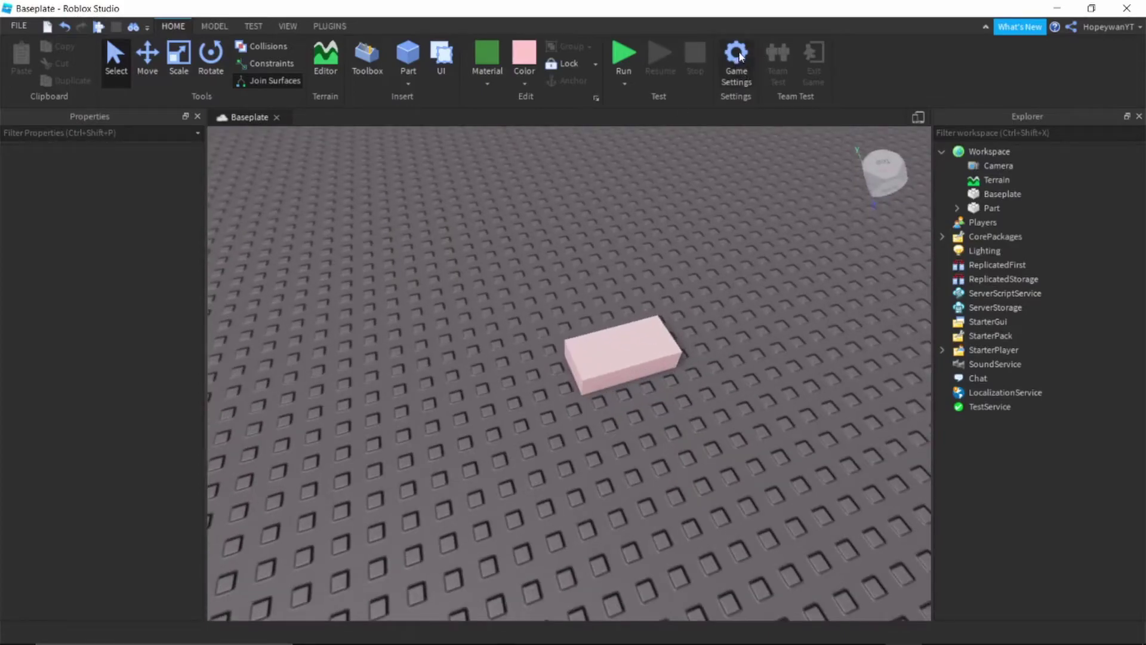
# Check the Game Settings window and close it without publishing.
pyautogui.click(737, 60)
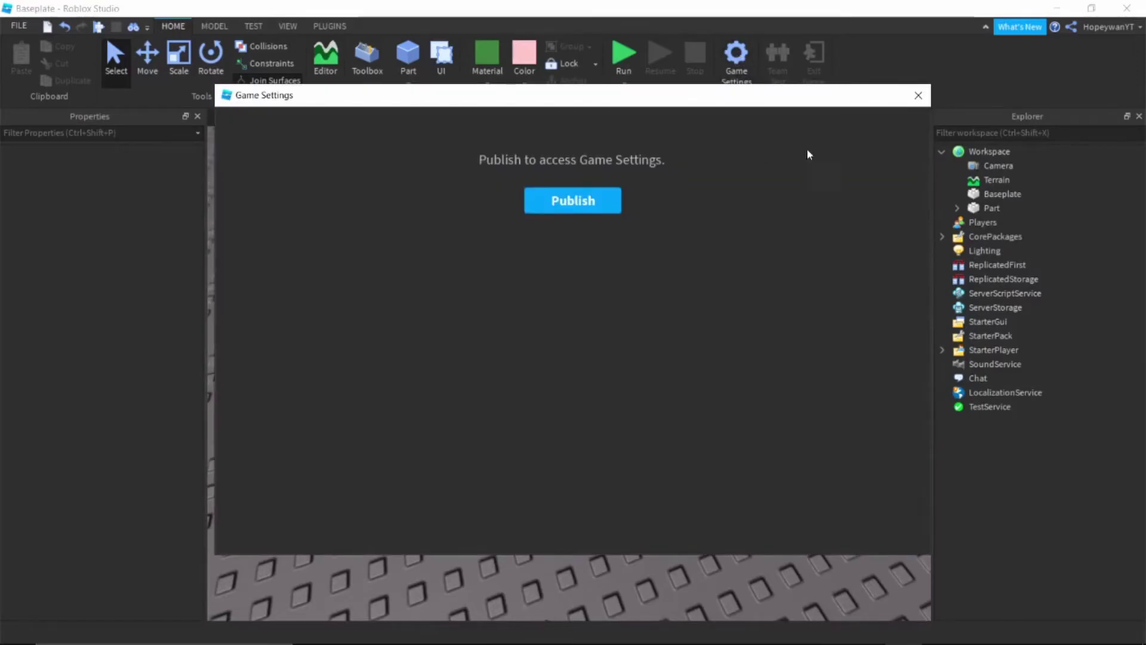
pyautogui.click(918, 95)
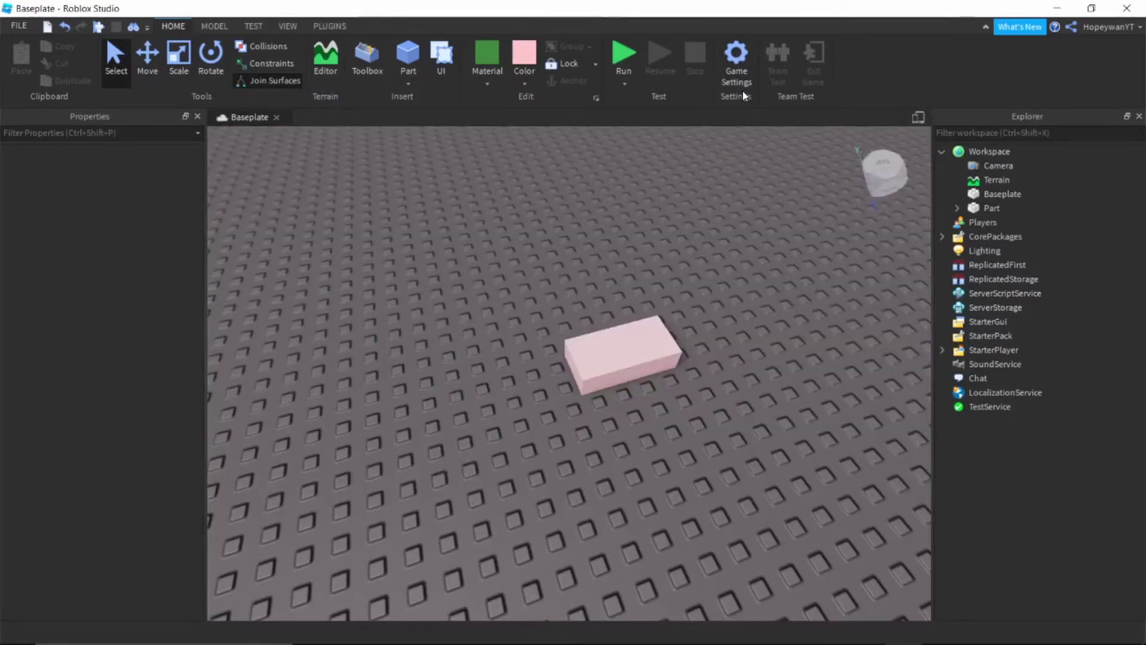
# Try the Studs surface type on the pink block and leave the Surface tool.
pyautogui.click(202, 24)
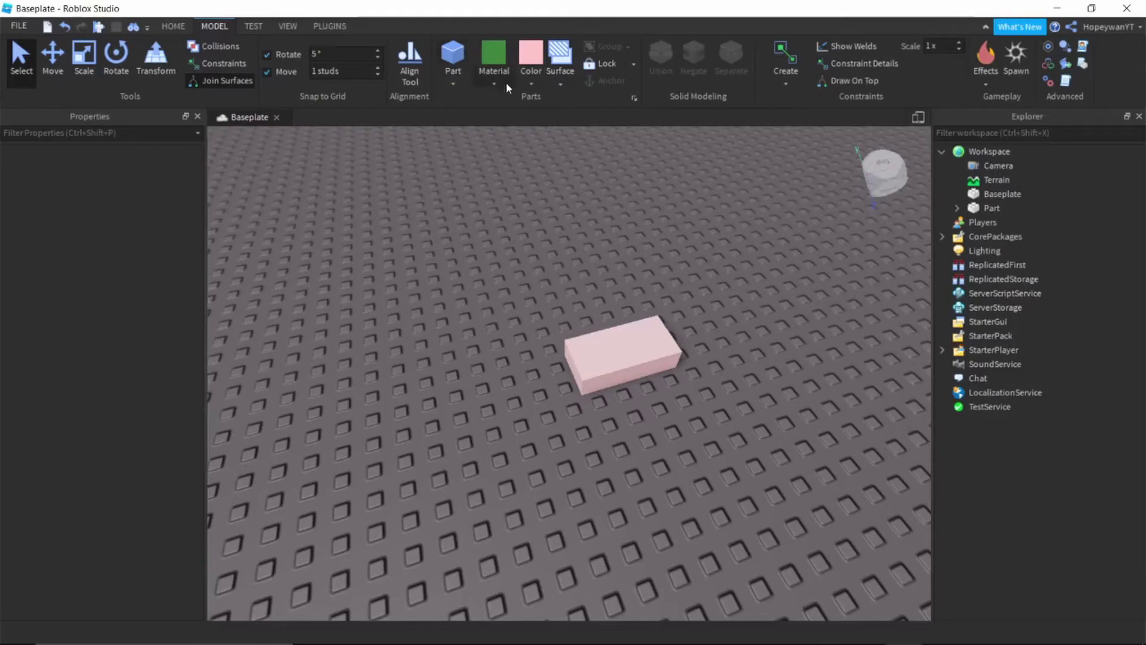
pyautogui.click(561, 80)
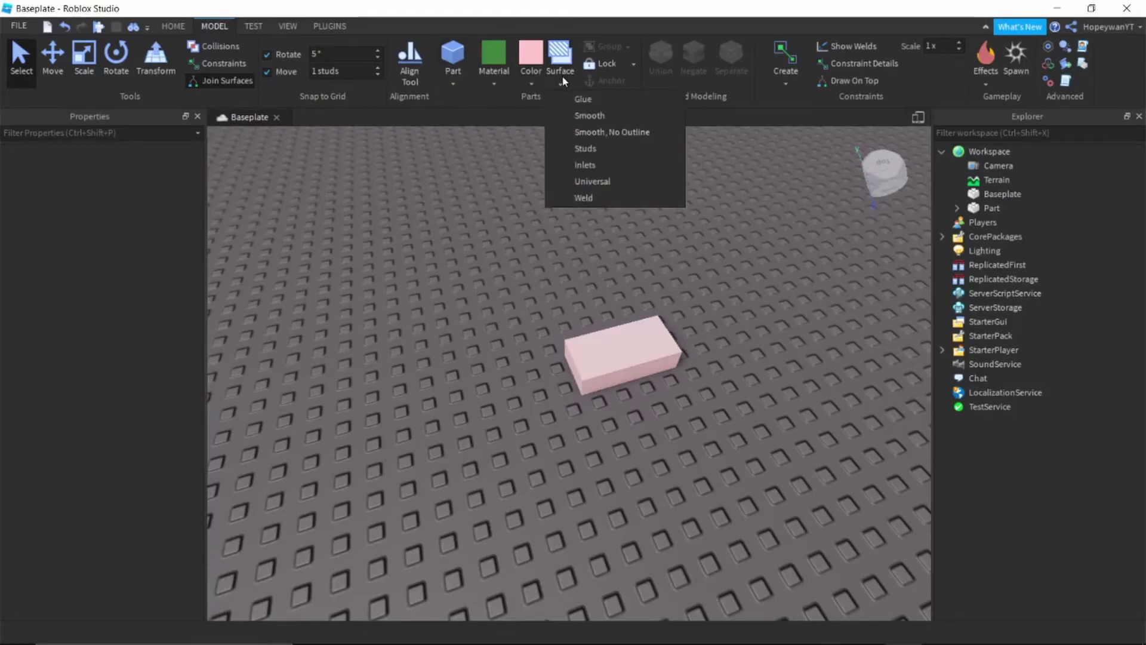
pyautogui.click(608, 146)
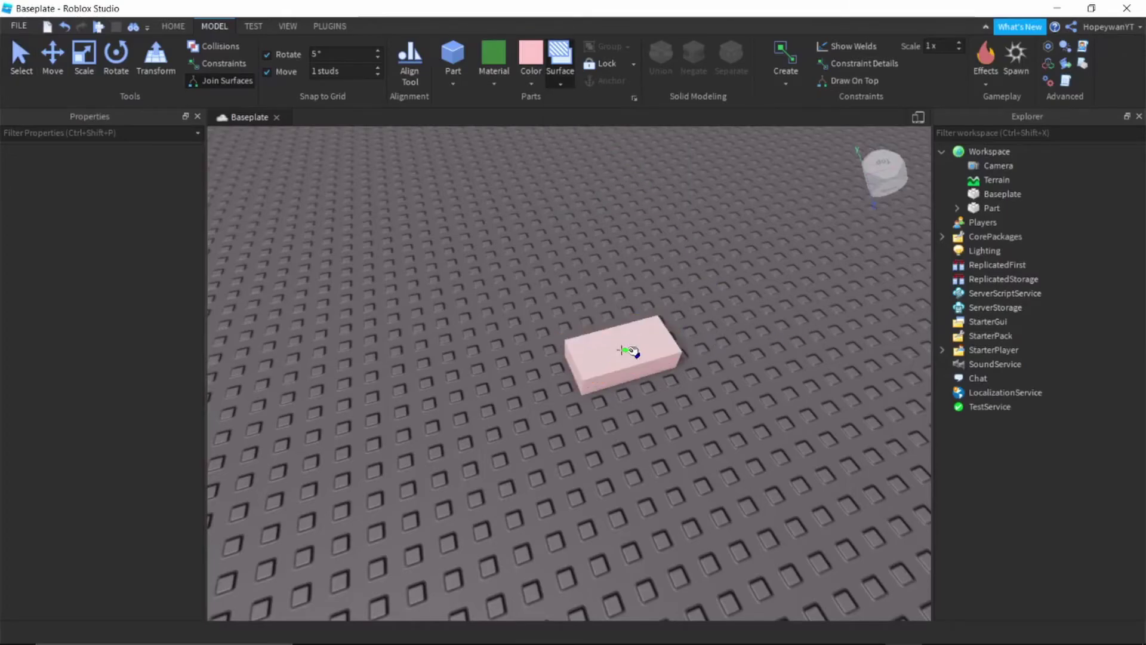
pyautogui.click(564, 83)
pyautogui.click(597, 149)
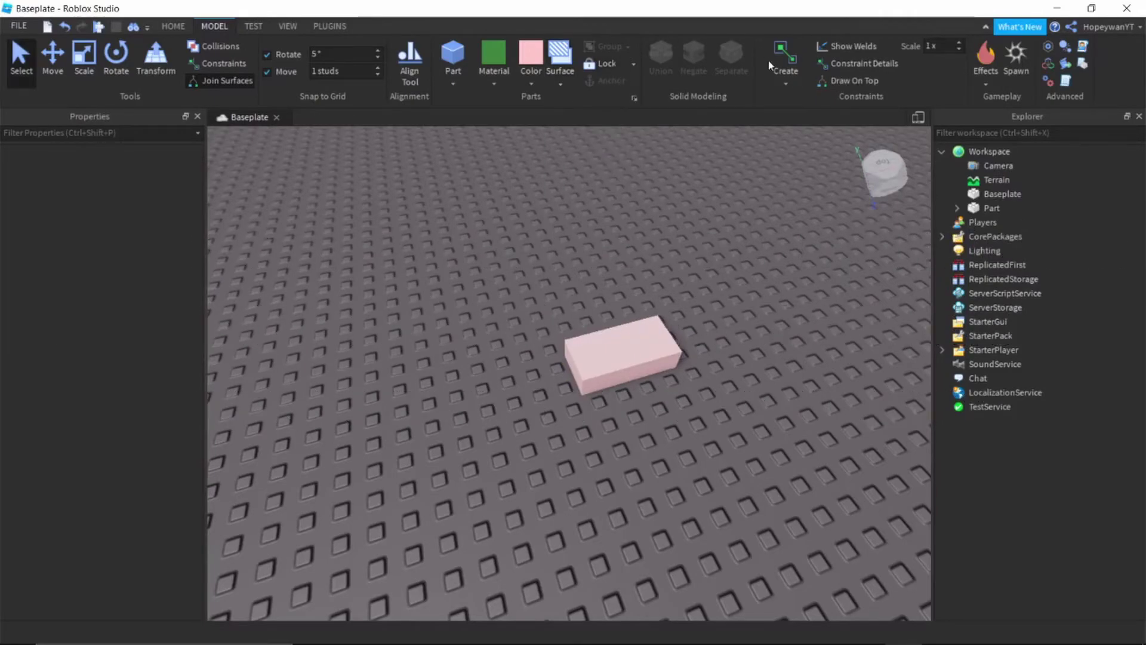
# Add a Fire effect to the block and undo it.
pyautogui.click(638, 353)
pyautogui.click(985, 82)
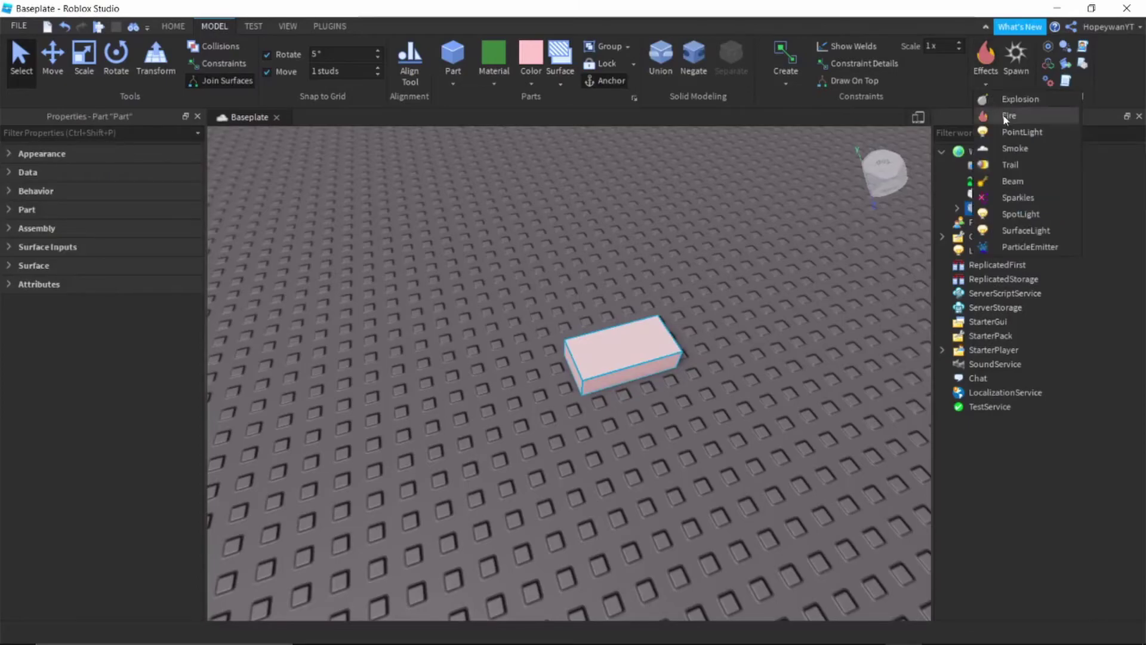
pyautogui.click(1007, 116)
pyautogui.click(987, 81)
pyautogui.click(714, 307)
pyautogui.hotkey('ctrl', 'z')
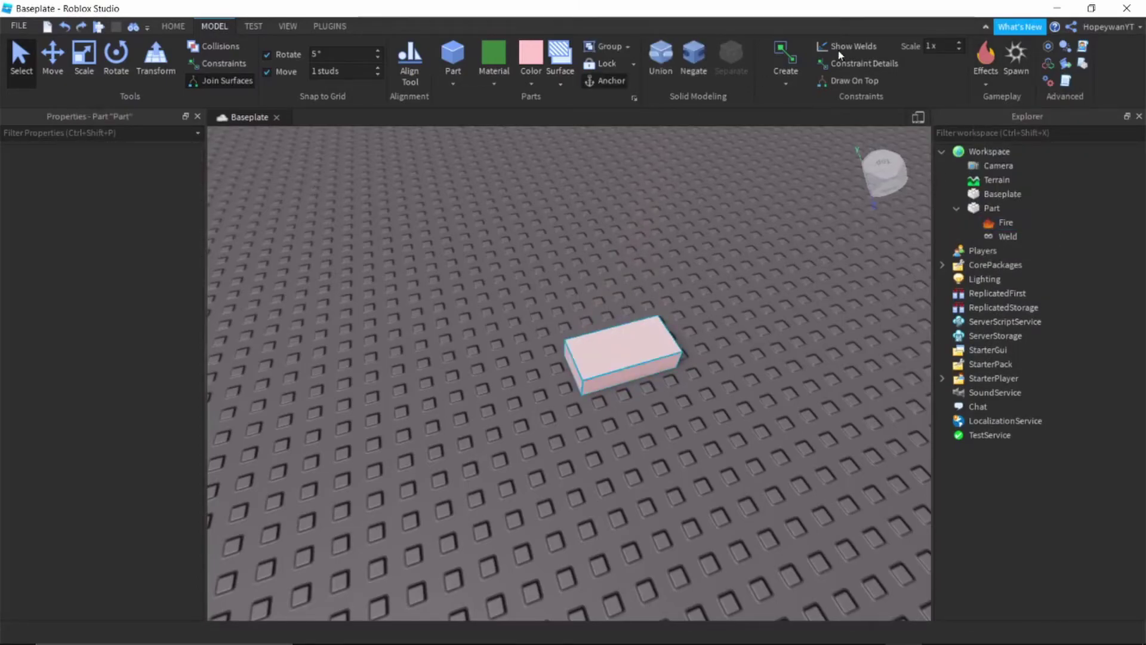
# Add a Sparkles effect to the block and undo it.
pyautogui.click(985, 83)
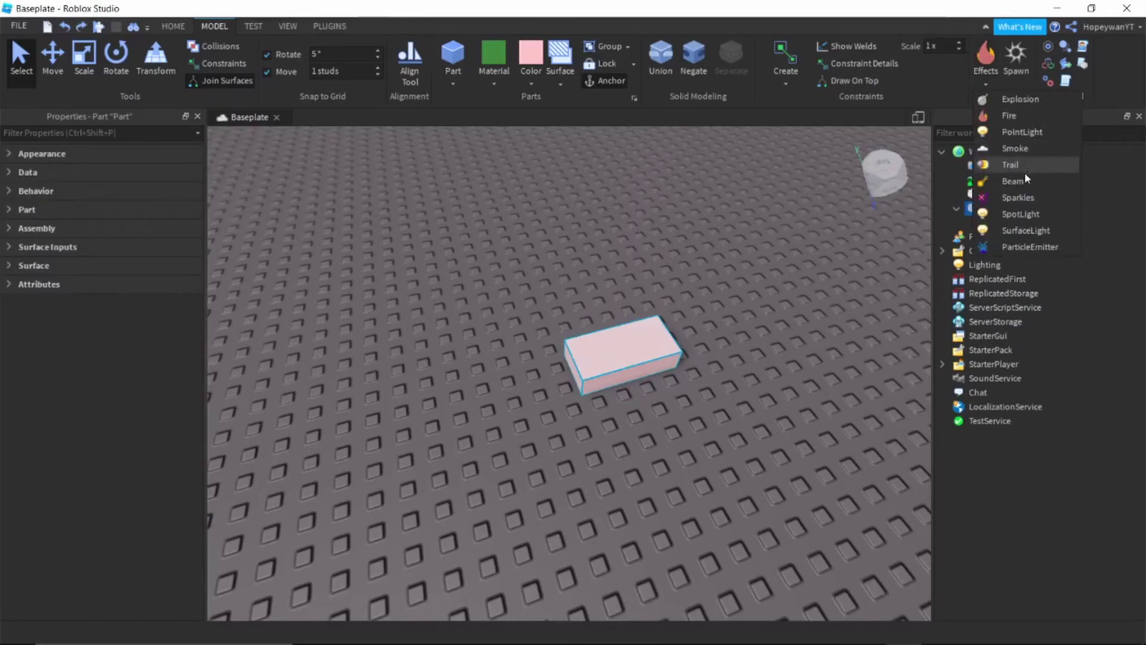
pyautogui.click(1031, 197)
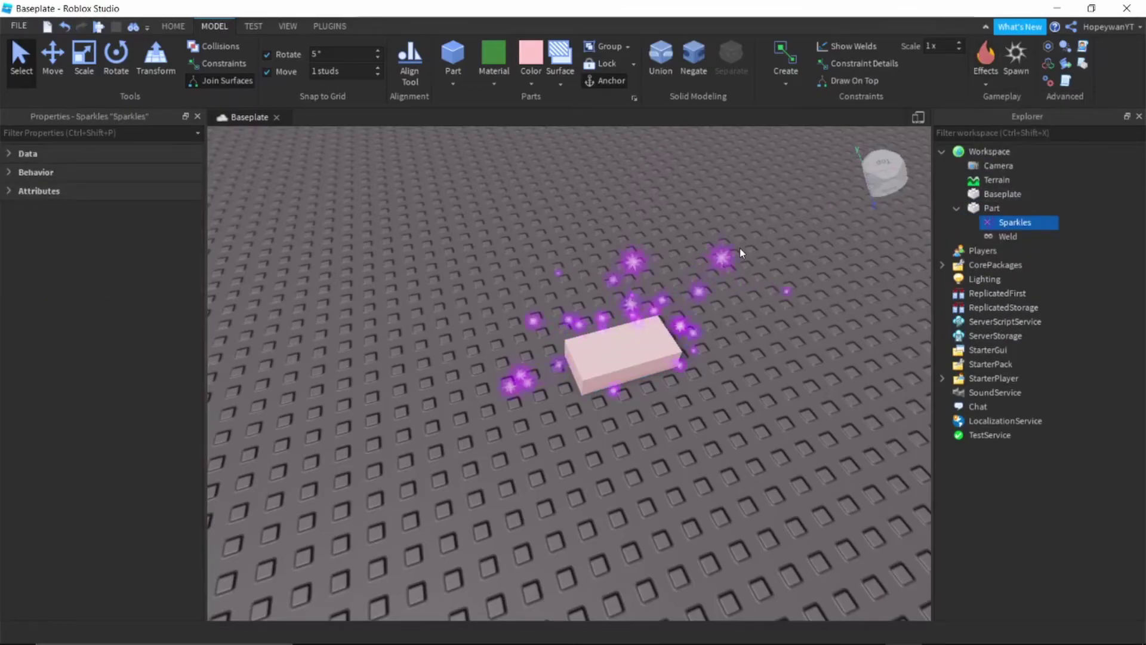
pyautogui.hotkey('ctrl', 'z')
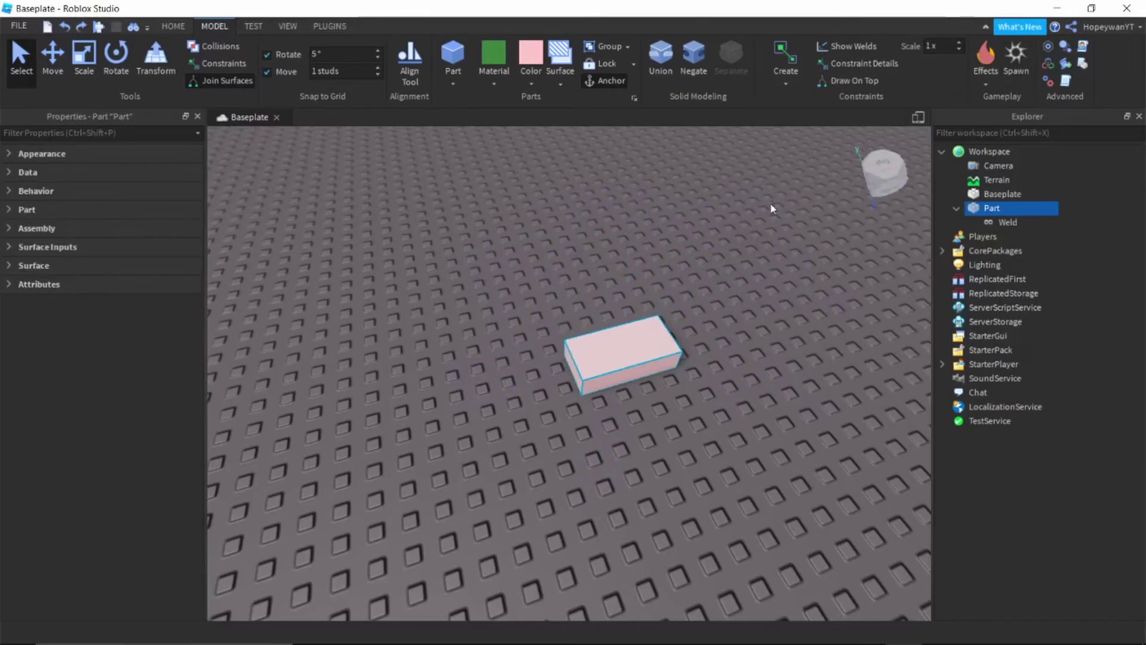
# Insert a SpawnLocation on the baseplate near the block and select the decal on its top face.
pyautogui.moveTo(771, 208); pyautogui.dragTo(811, 203, button='right')
pyautogui.scroll(-5, 811, 203)
pyautogui.click(1015, 60)
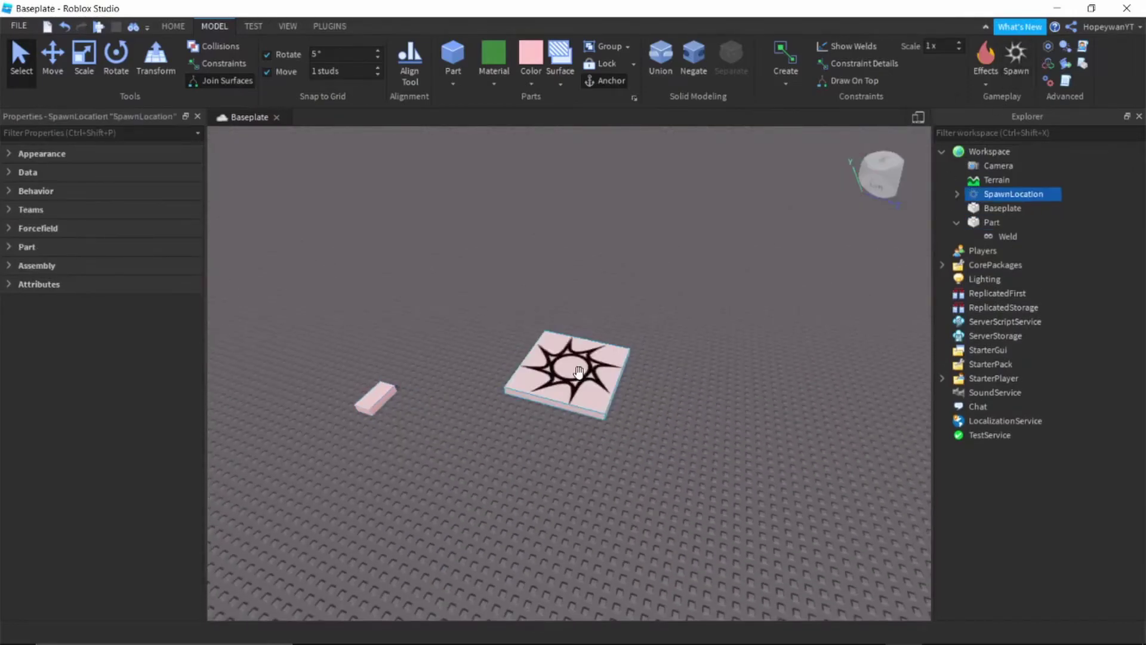
pyautogui.moveTo(578, 371); pyautogui.dragTo(641, 330, button='right')
pyautogui.scroll(3, 641, 330)
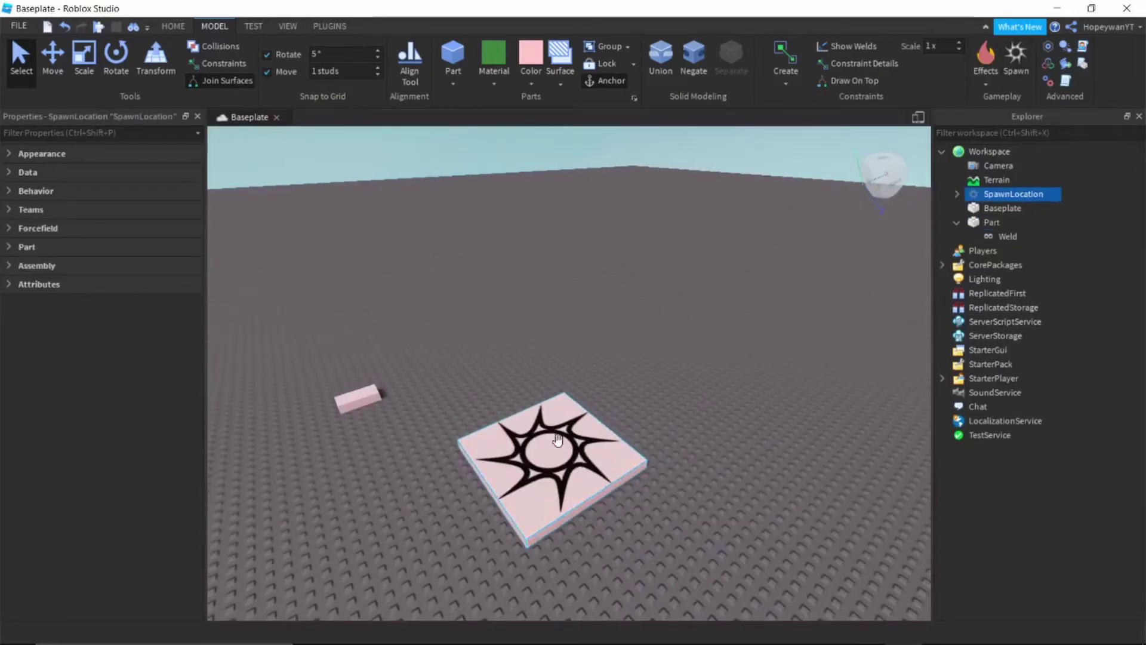
pyautogui.click(590, 476)
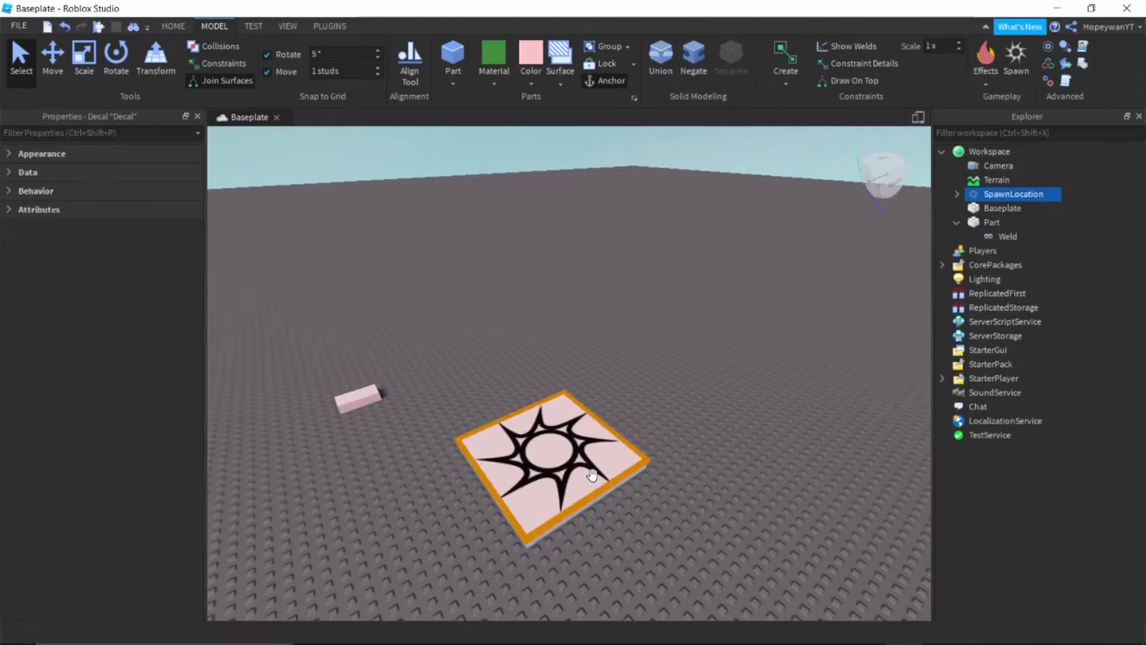
# Delete the decal on the SpawnLocation's top face, and delete the SpawnLocation itself from the baseplate.
pyautogui.press('Delete')
pyautogui.click(621, 444)
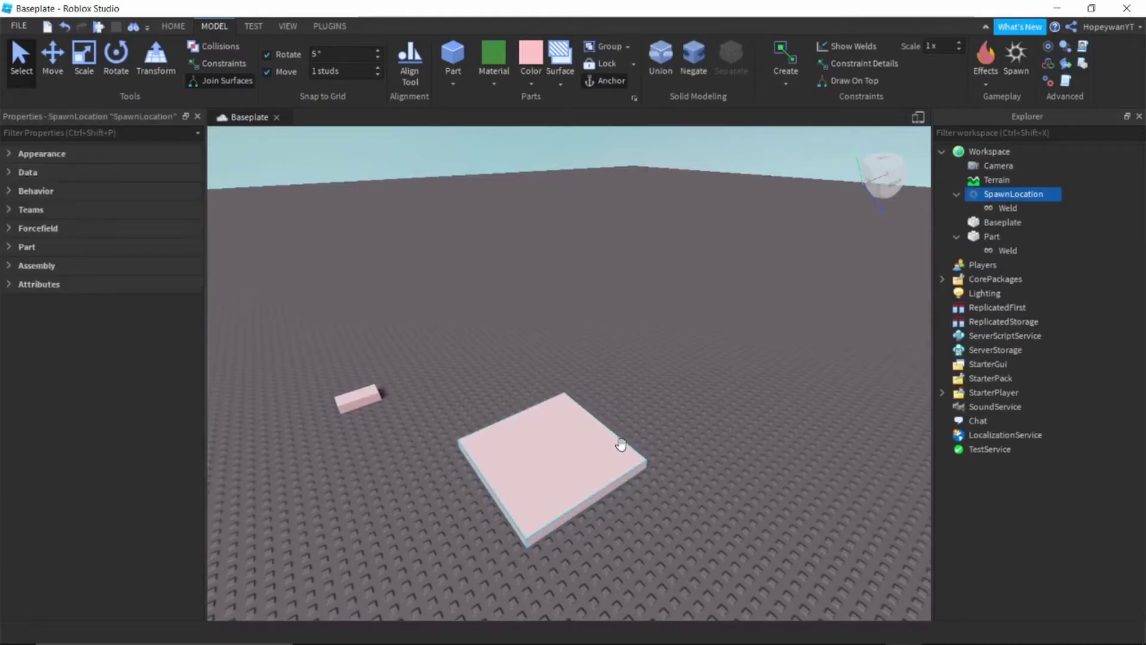
pyautogui.press('Delete')
pyautogui.moveTo(710, 403); pyautogui.dragTo(819, 371, button='right')
pyautogui.press('a')
pyautogui.scroll(3, 820, 373)
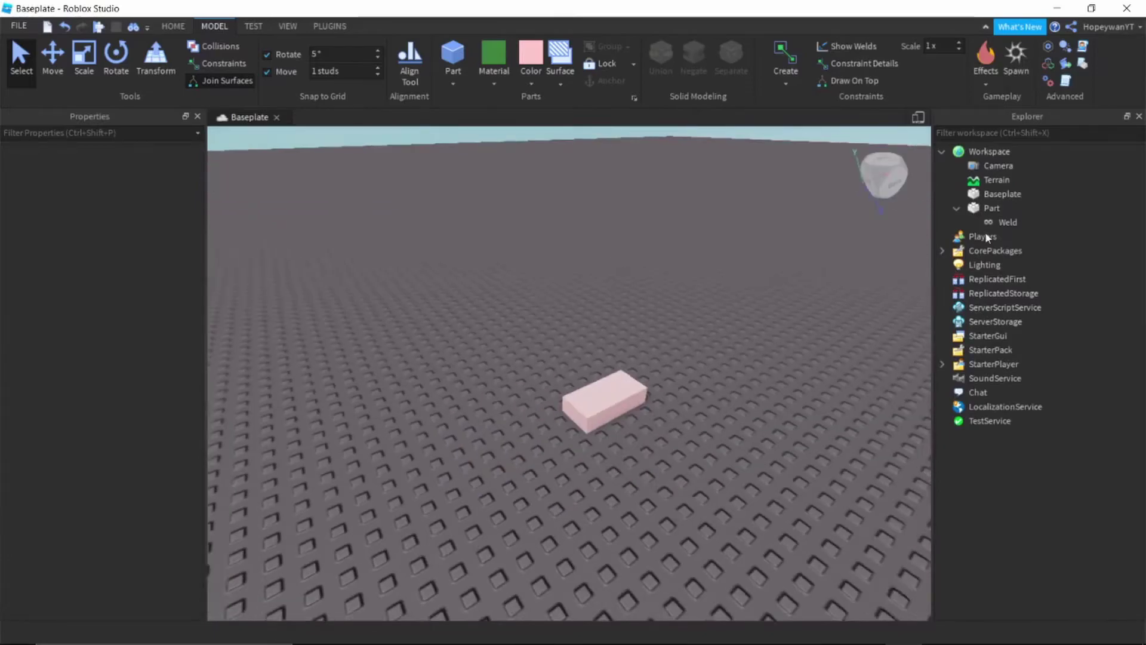
pyautogui.press('w')
pyautogui.press('d')
pyautogui.press('a')
pyautogui.press('s')
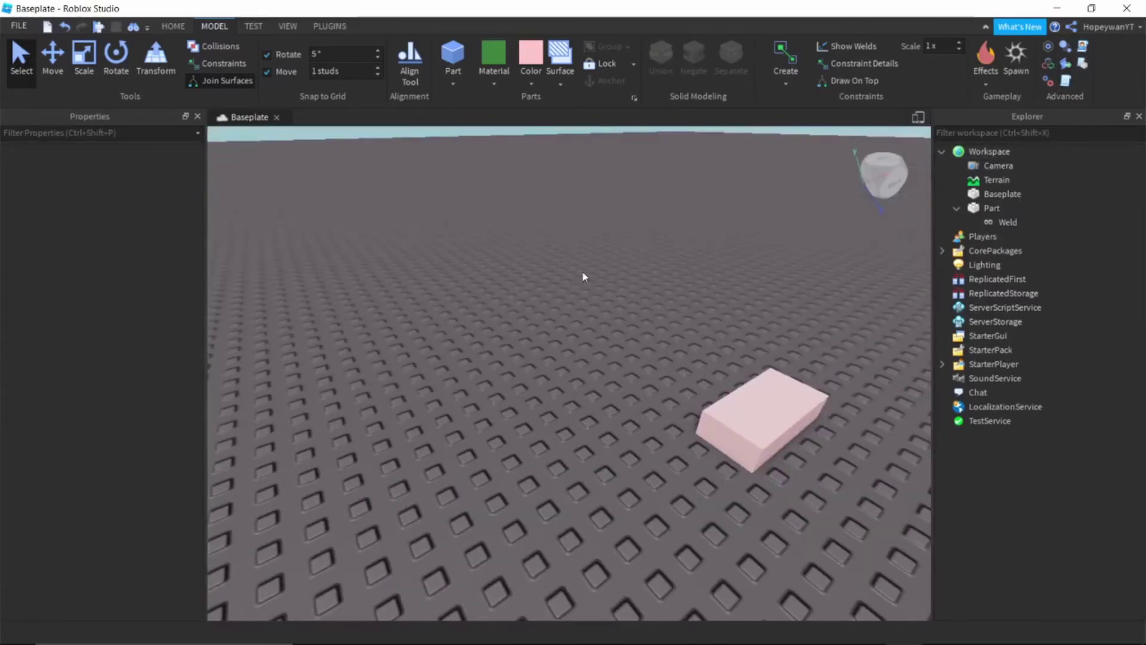
pyautogui.press('d')
pyautogui.click(252, 26)
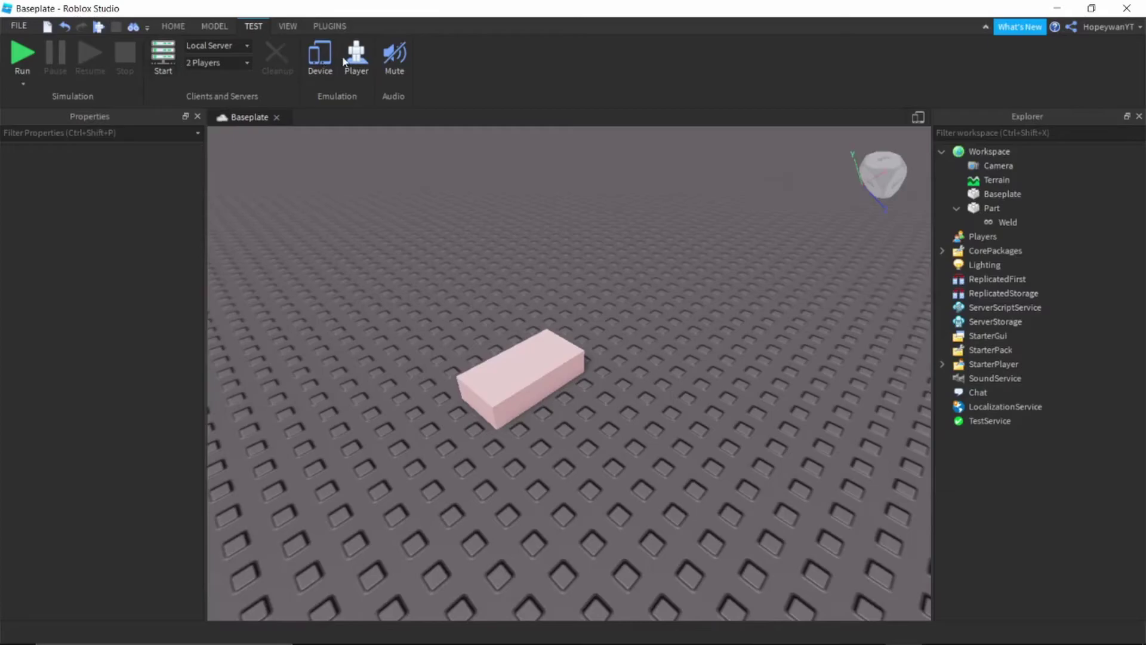
pyautogui.click(287, 27)
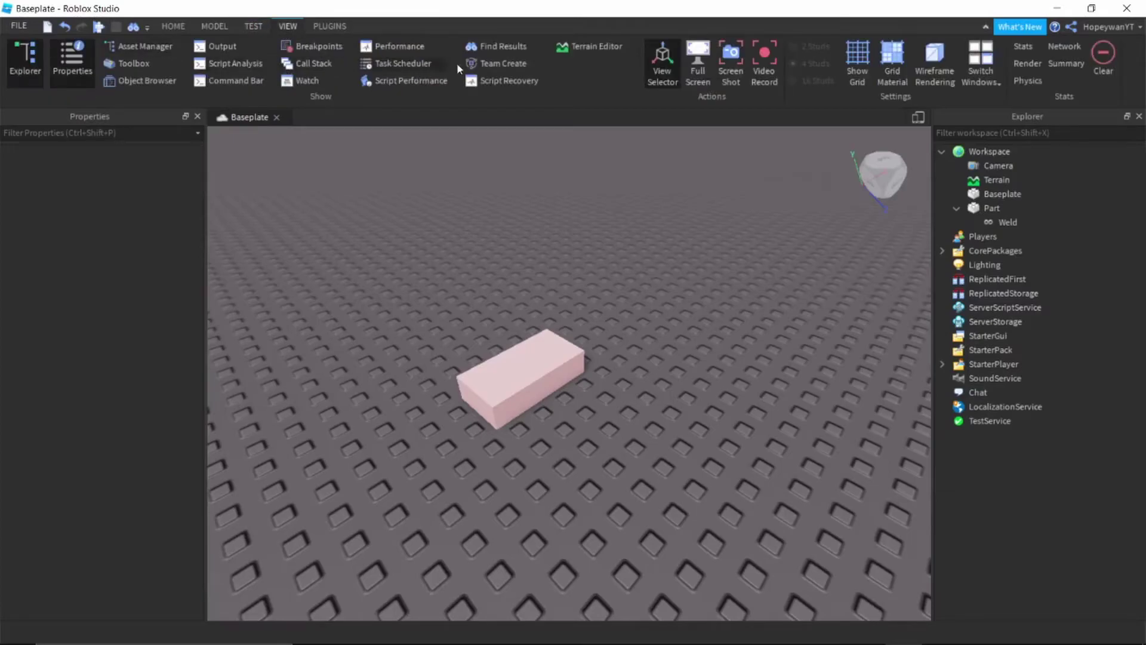
pyautogui.moveTo(666, 255); pyautogui.dragTo(716, 233, button='right')
pyautogui.press('s')
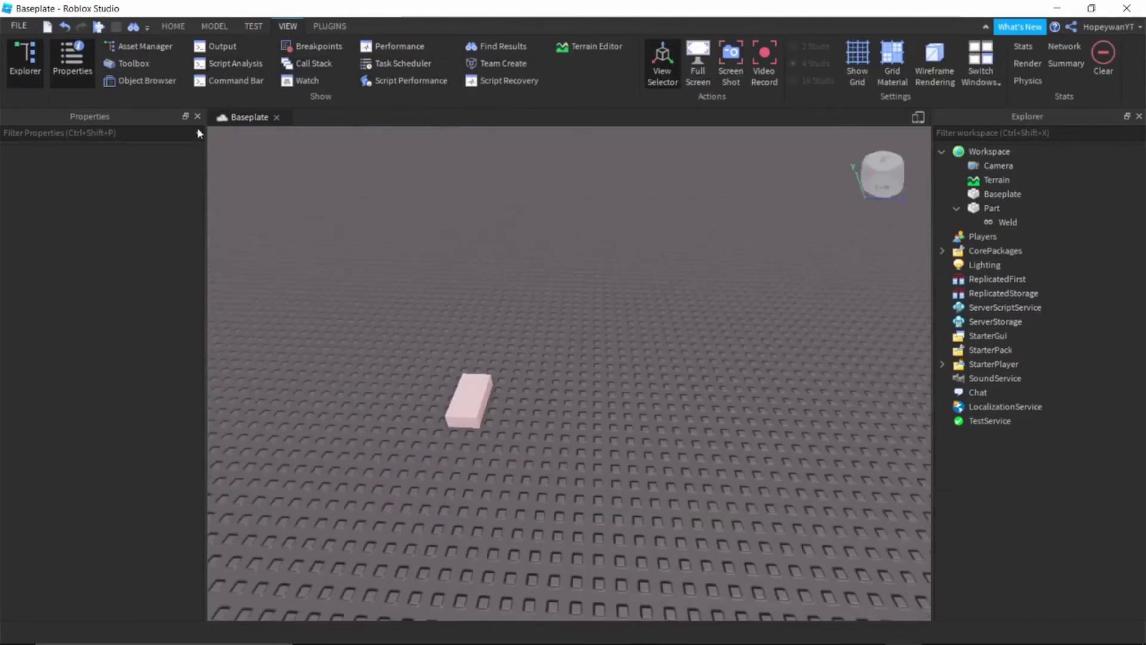
# Toggle the Explorer and Properties windows off and back on.
pyautogui.click(21, 64)
pyautogui.click(70, 64)
pyautogui.click(26, 64)
pyautogui.click(71, 65)
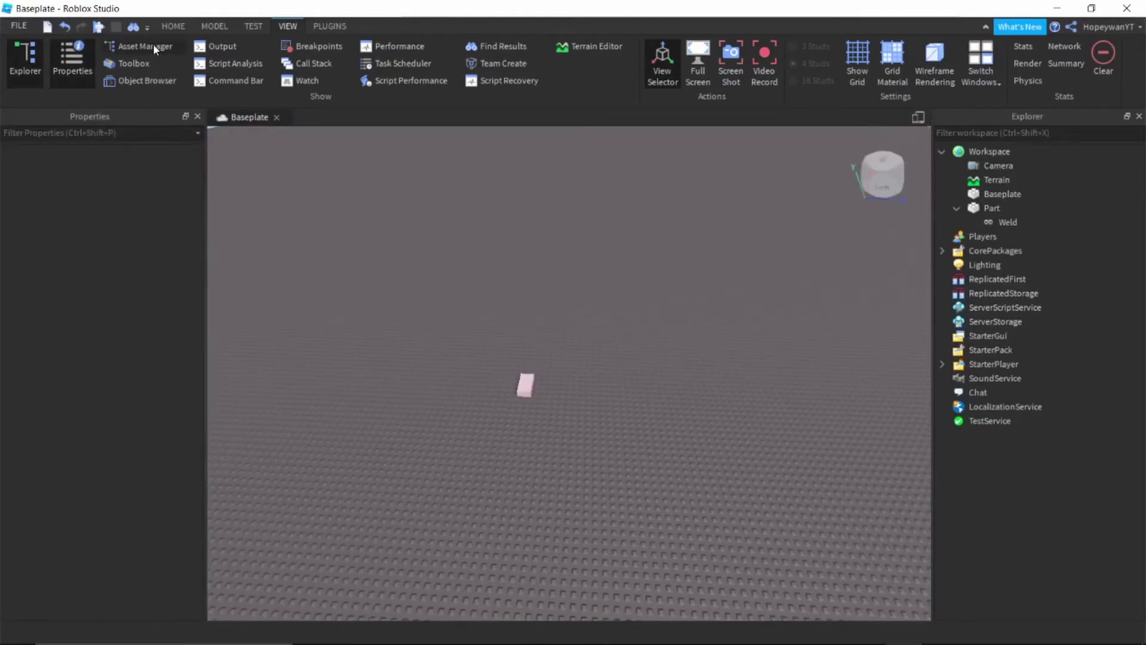
# Look through the class list in the Object Browser and close it.
pyautogui.click(162, 79)
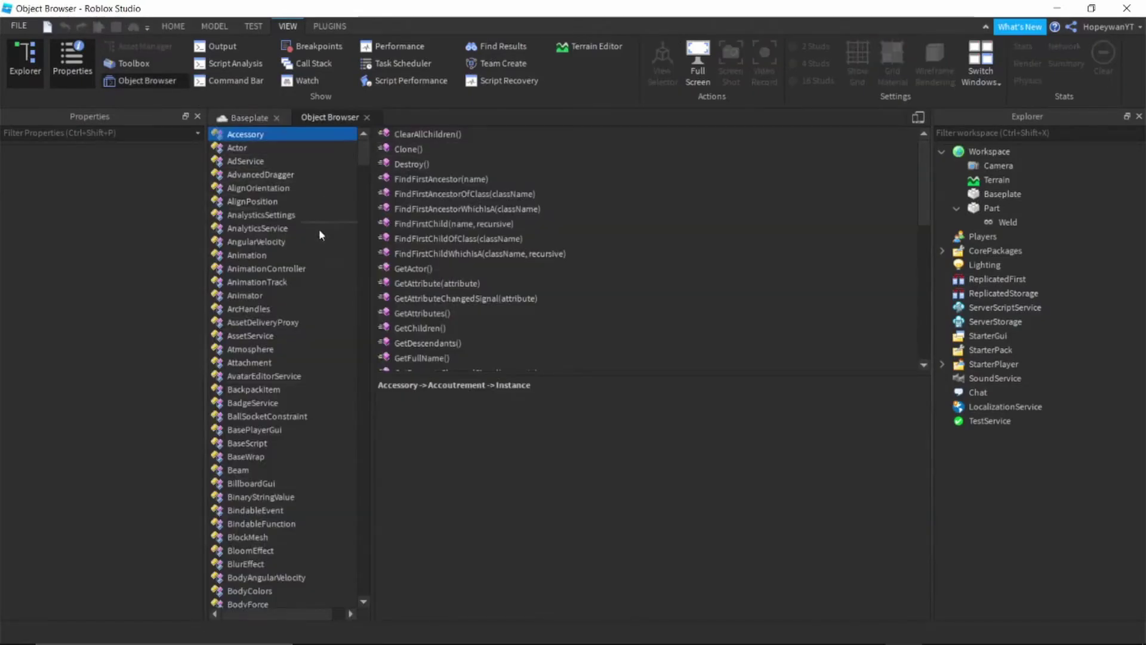
pyautogui.scroll(-1, 272, 403)
pyautogui.scroll(-1, 278, 358)
pyautogui.scroll(2, 285, 317)
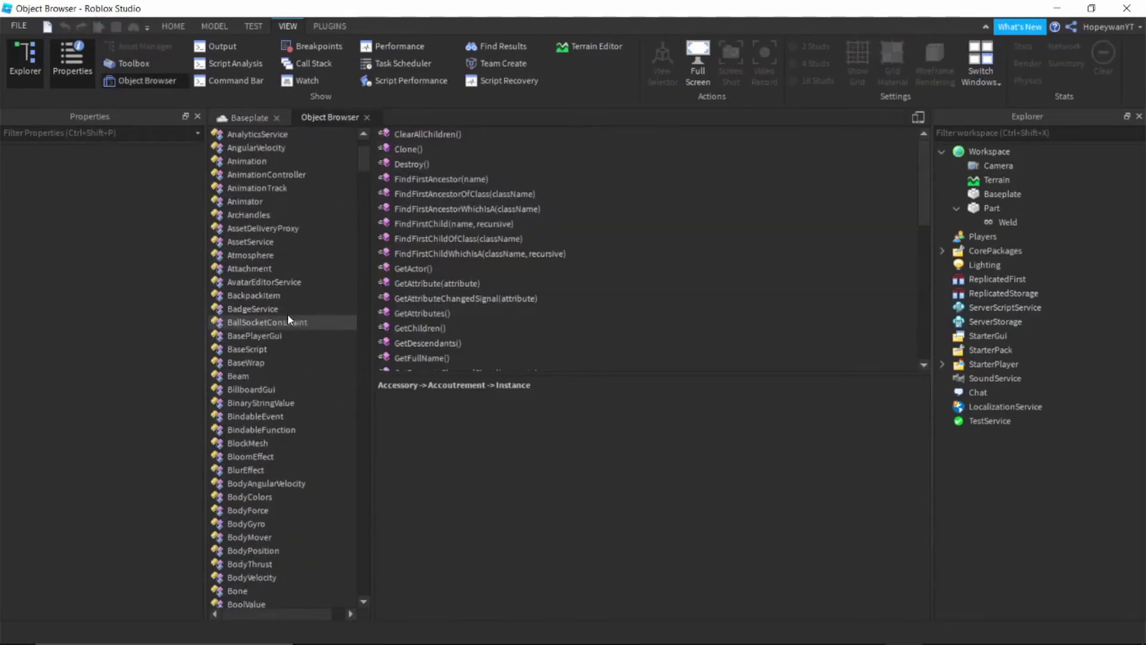
pyautogui.scroll(1, 287, 281)
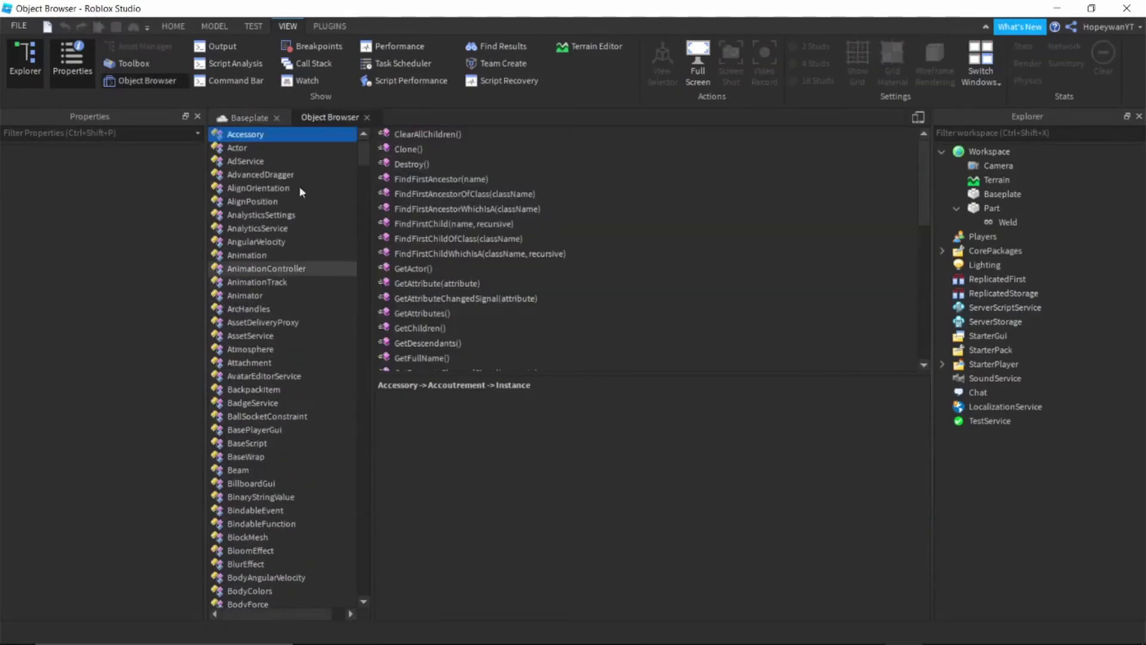
pyautogui.click(366, 117)
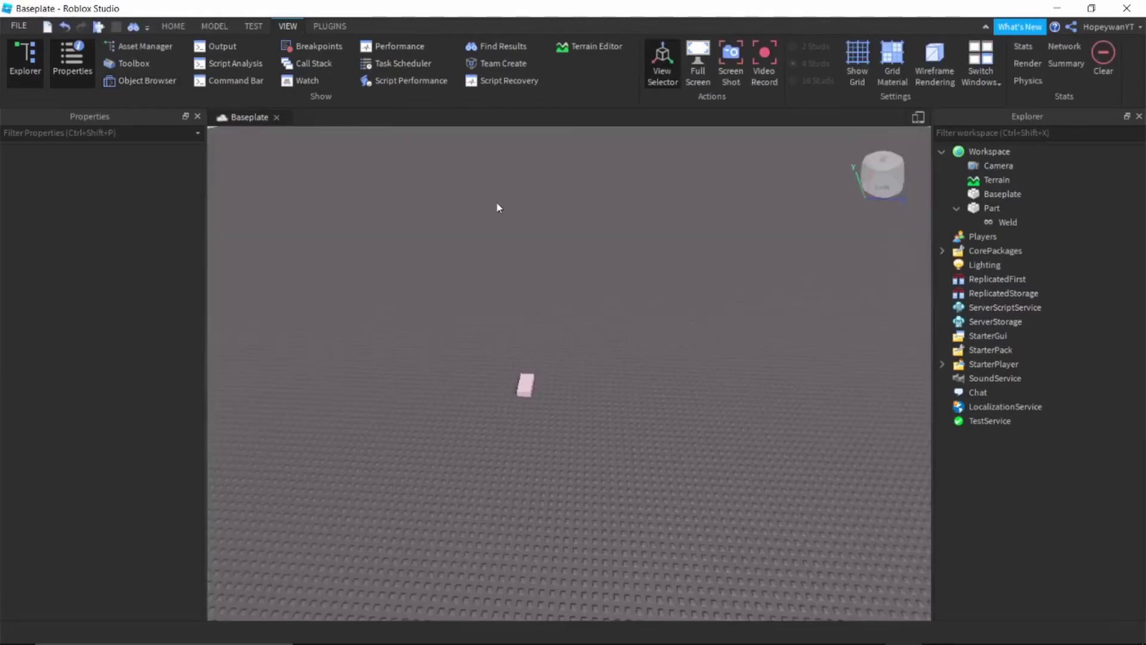
# Check the messages in the Output window and close it.
pyautogui.click(229, 45)
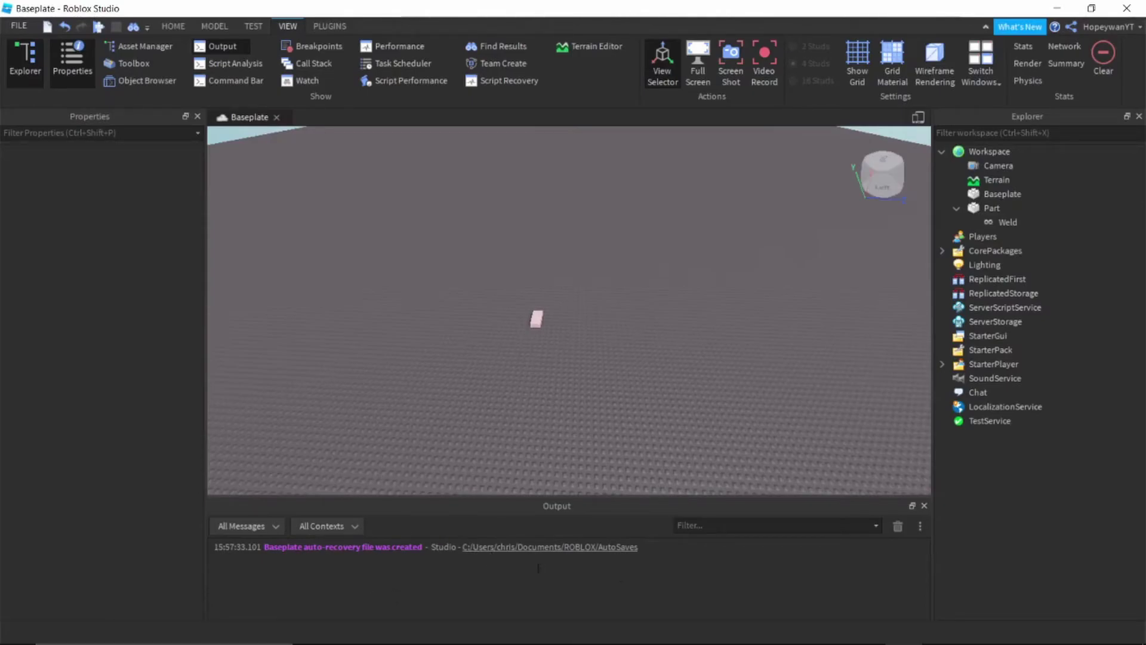
pyautogui.click(924, 505)
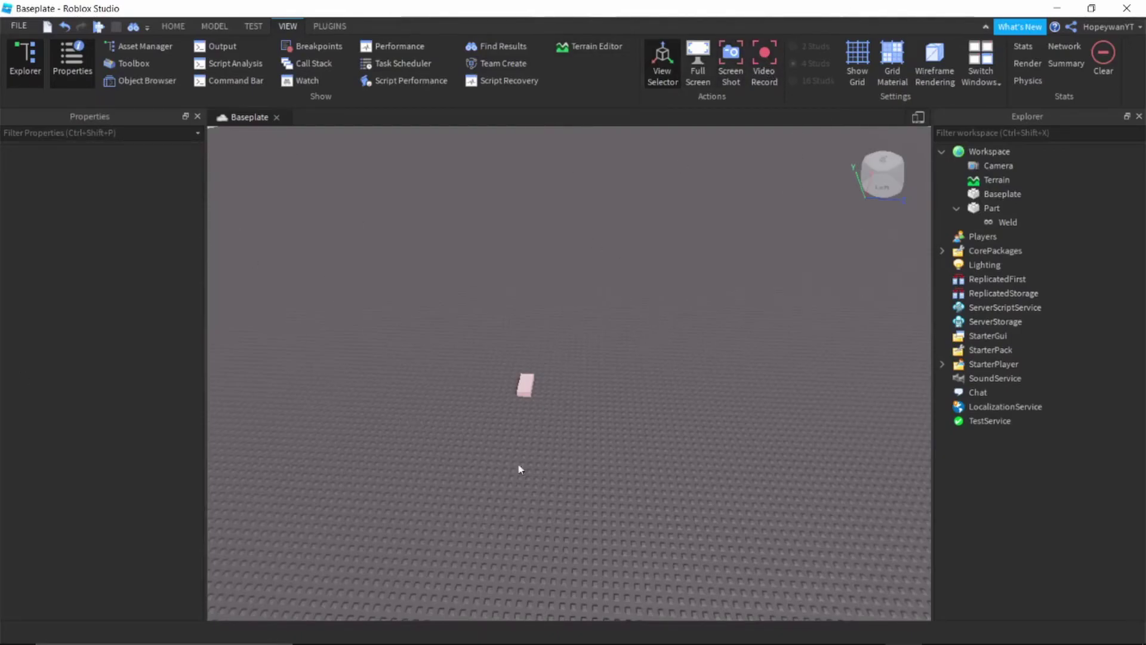
pyautogui.scroll(5, 553, 394)
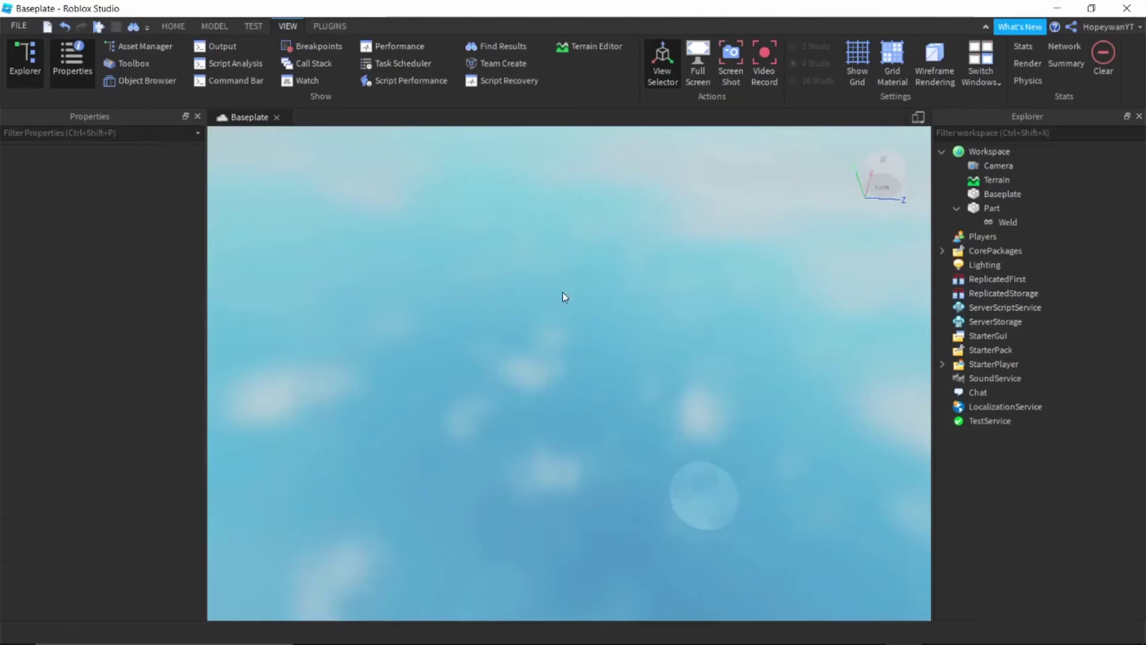
pyautogui.scroll(-12, 591, 382)
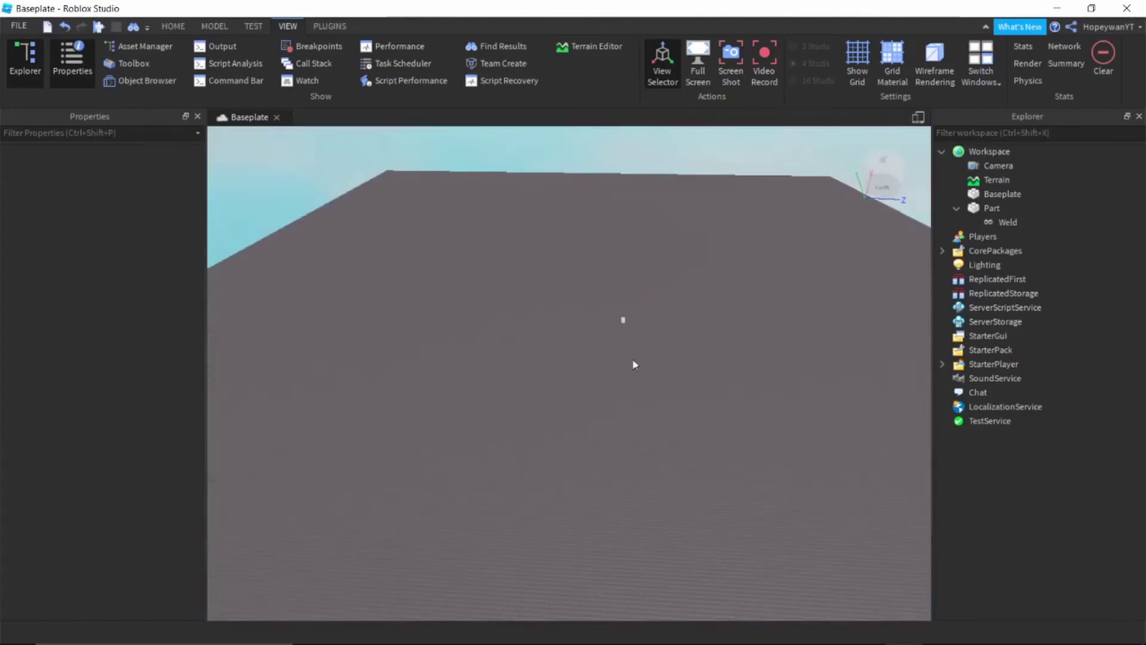
pyautogui.scroll(10, 655, 352)
pyautogui.scroll(-10, 656, 352)
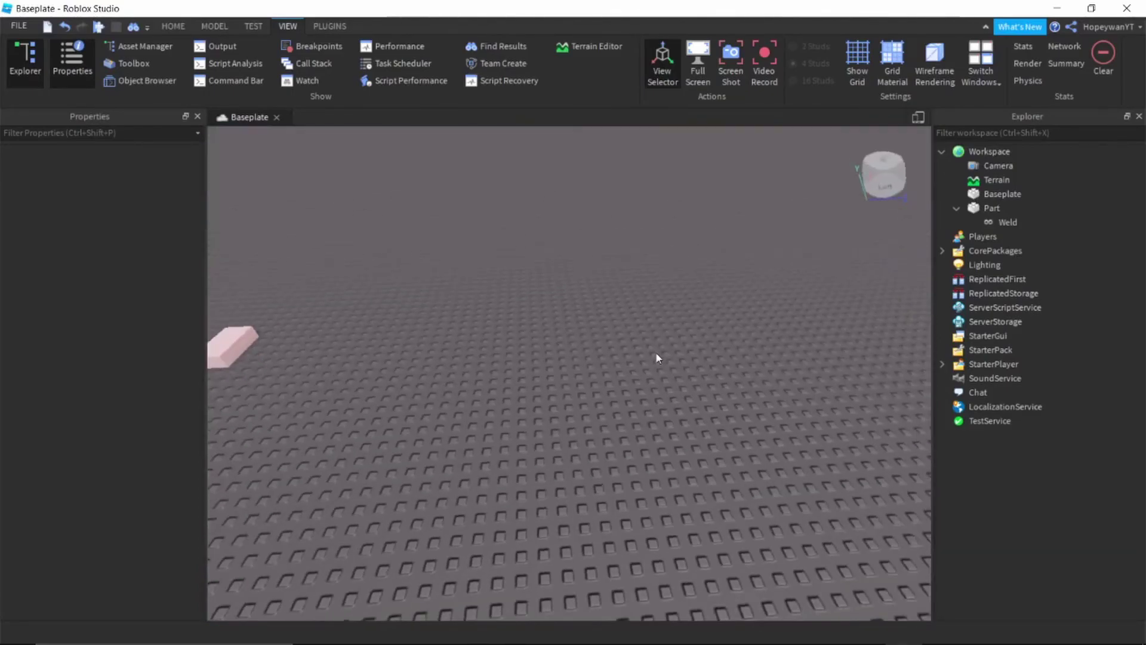
pyautogui.rightClick(696, 299)
pyautogui.press('Escape')
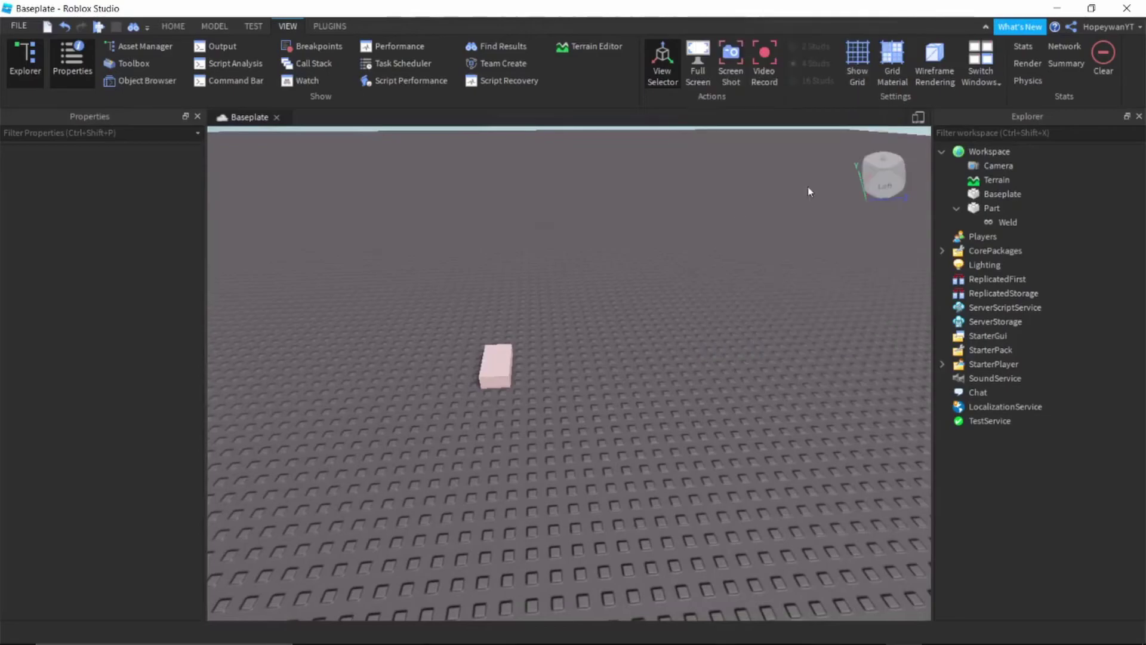
# Turn on the grid display over the baseplate.
pyautogui.click(857, 74)
pyautogui.moveTo(731, 289); pyautogui.dragTo(723, 294, button='right')
pyautogui.moveTo(621, 184); pyautogui.dragTo(632, 211, button='right')
# Move the pink block sideways along its blue axis with the Move tool and deselect it.
pyautogui.click(503, 406)
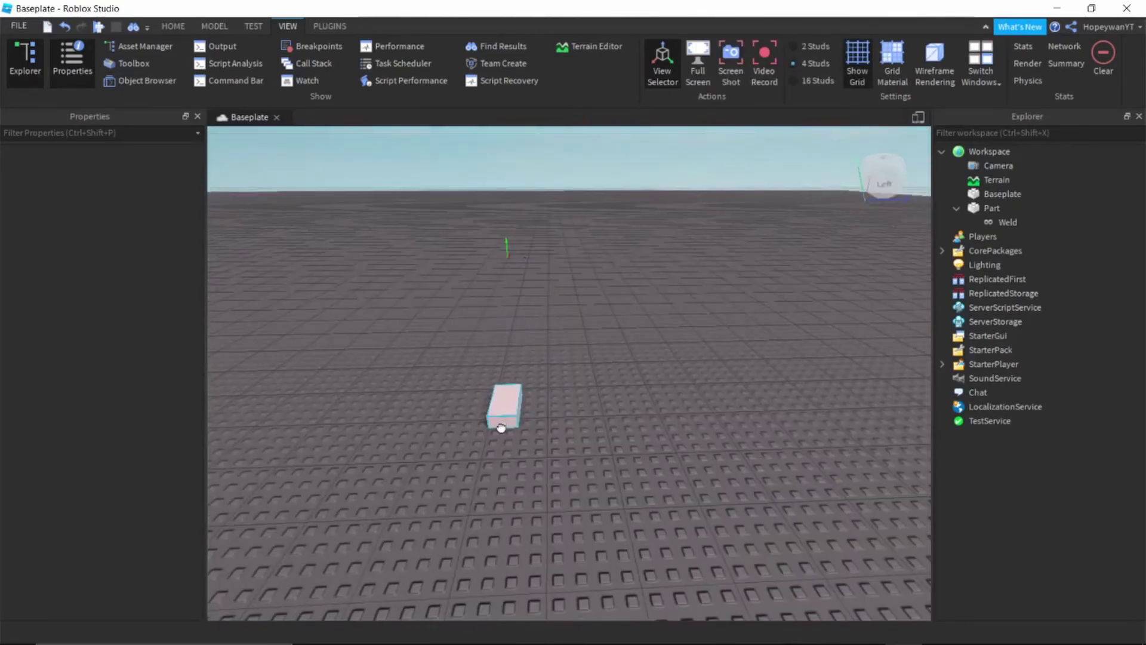
pyautogui.click(173, 26)
pyautogui.click(148, 59)
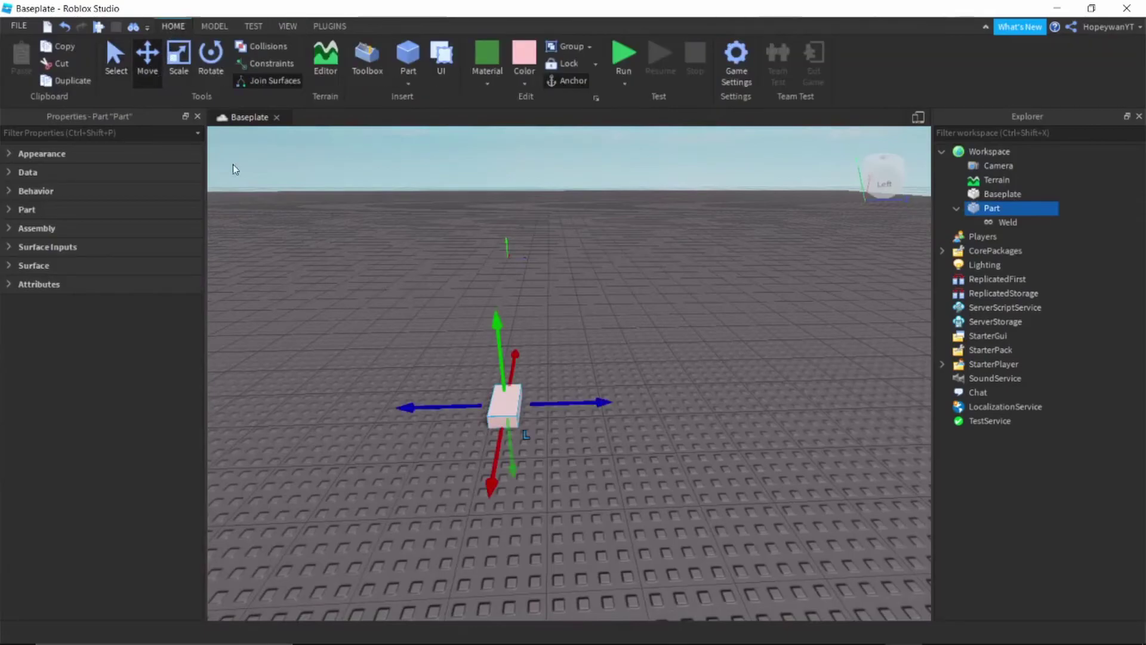
pyautogui.moveTo(604, 411); pyautogui.dragTo(753, 411)
pyautogui.click(743, 261)
pyautogui.click(291, 25)
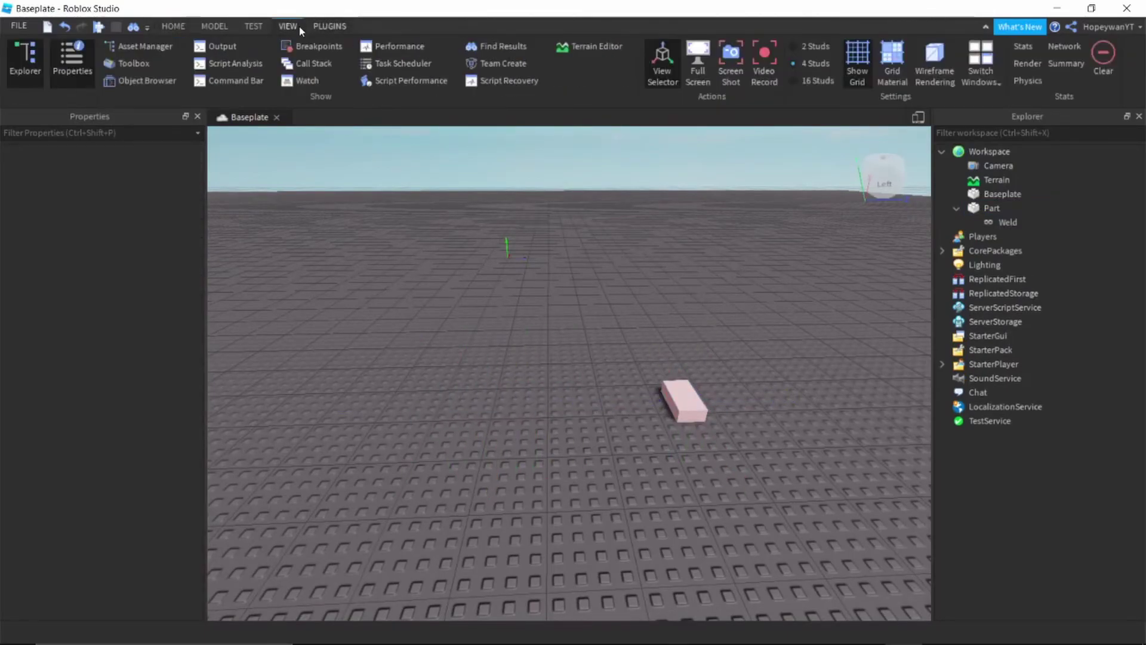
pyautogui.click(209, 26)
pyautogui.click(251, 26)
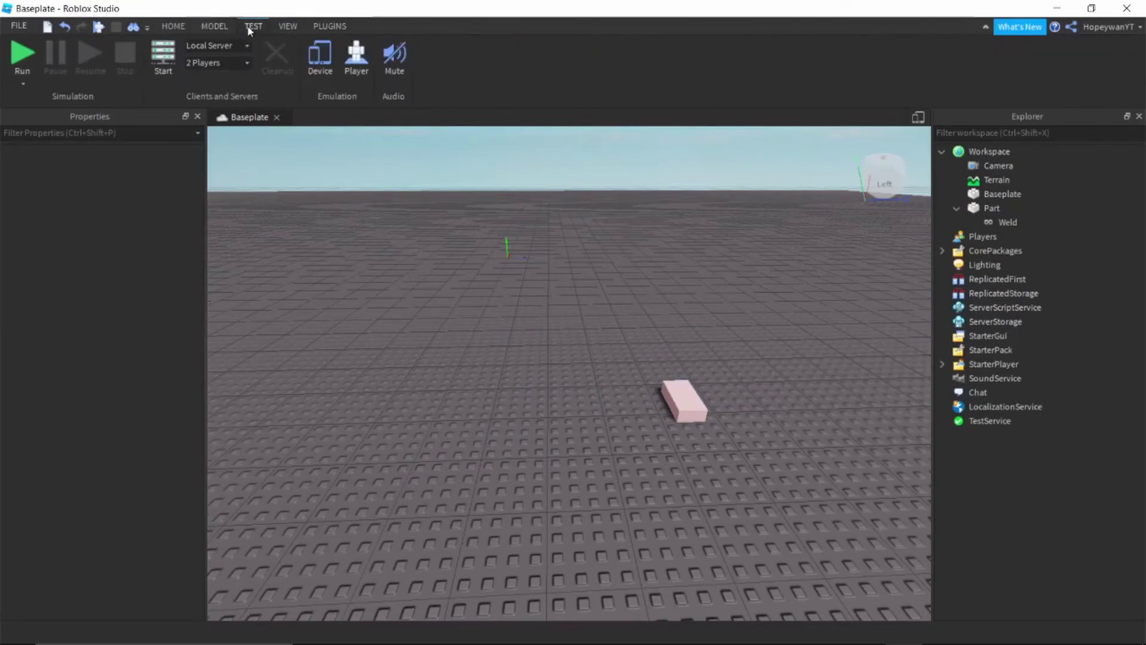
pyautogui.click(288, 26)
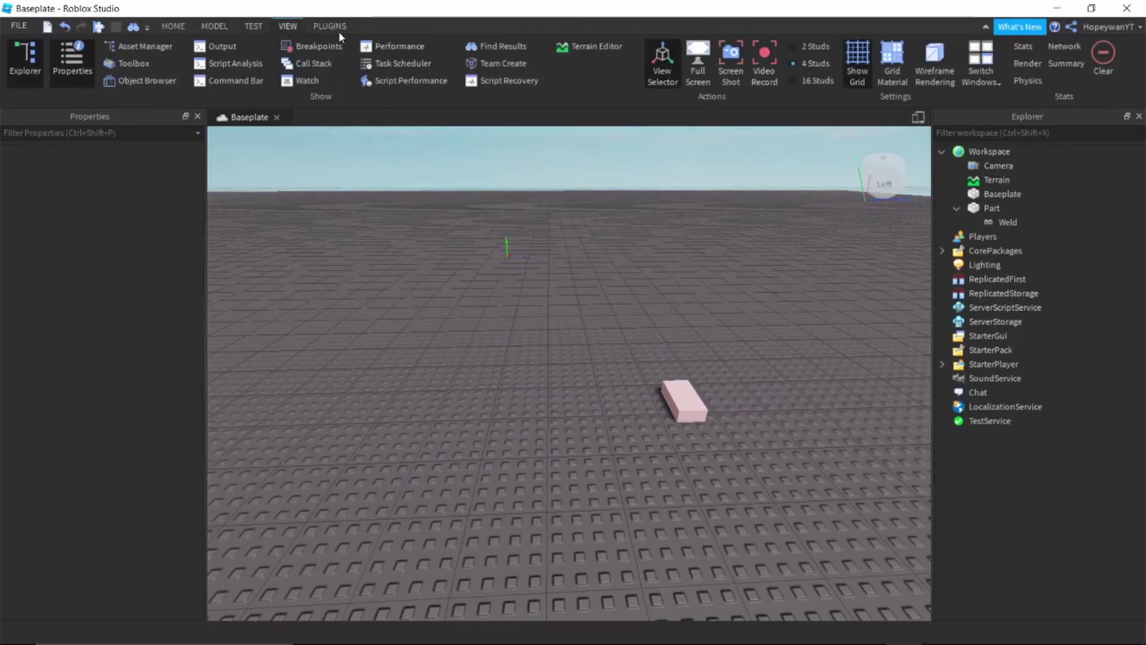
# Try wireframe rendering on the scene, hide the grid, and return to solid rendering.
pyautogui.click(935, 72)
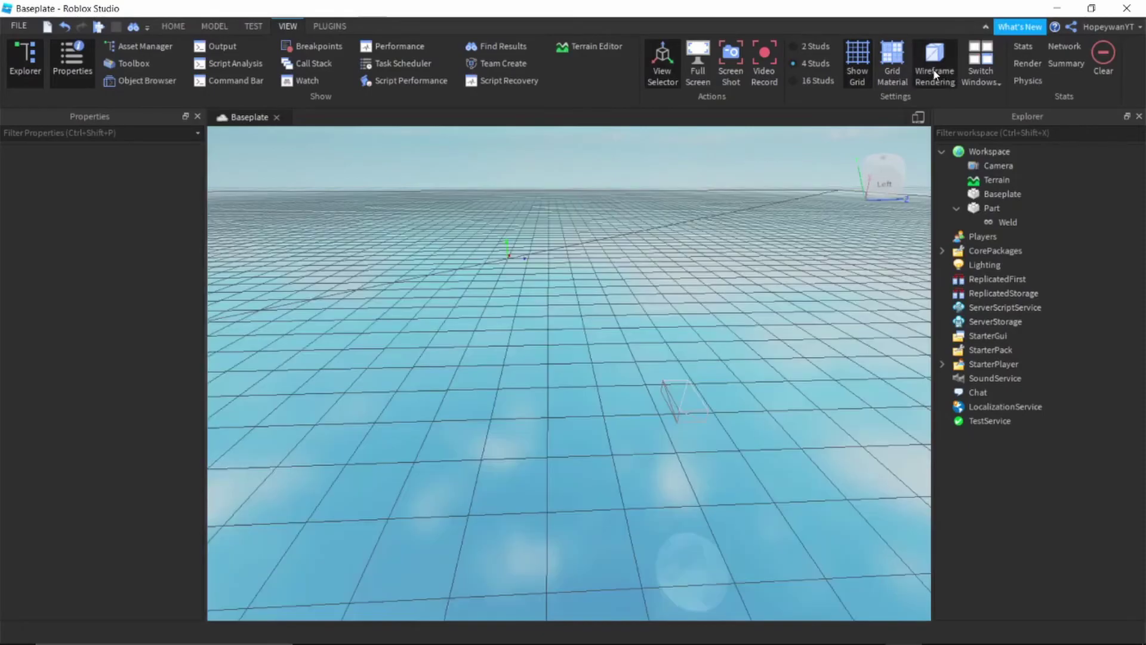
pyautogui.moveTo(652, 217); pyautogui.dragTo(654, 222, button='right')
pyautogui.click(858, 78)
pyautogui.click(928, 79)
pyautogui.click(928, 83)
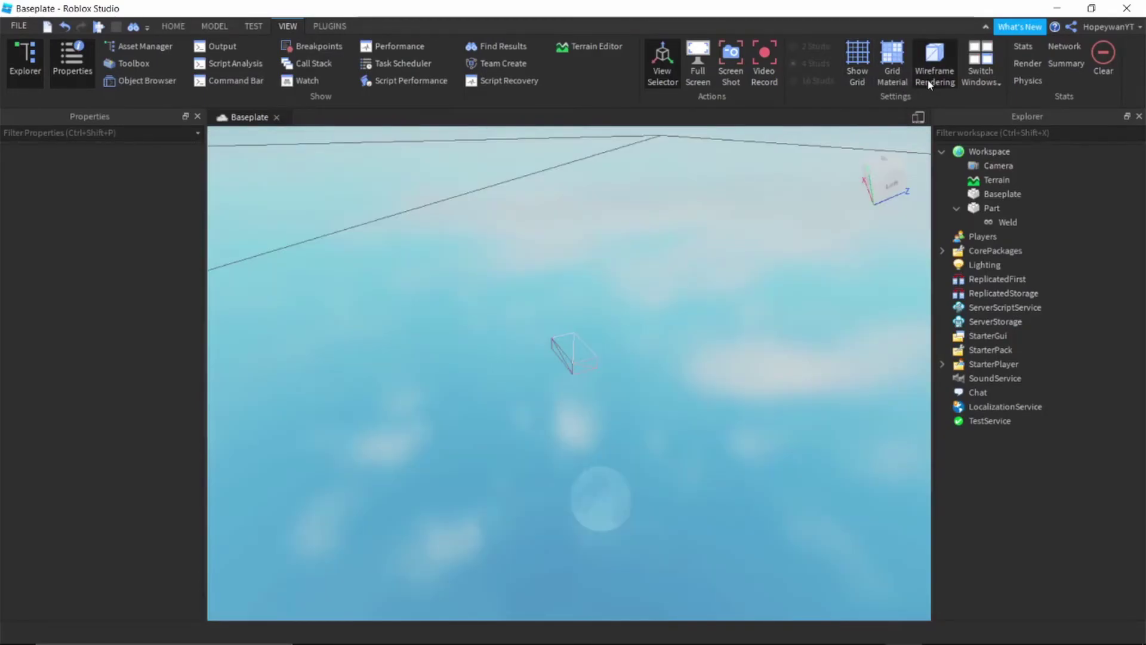
pyautogui.click(929, 83)
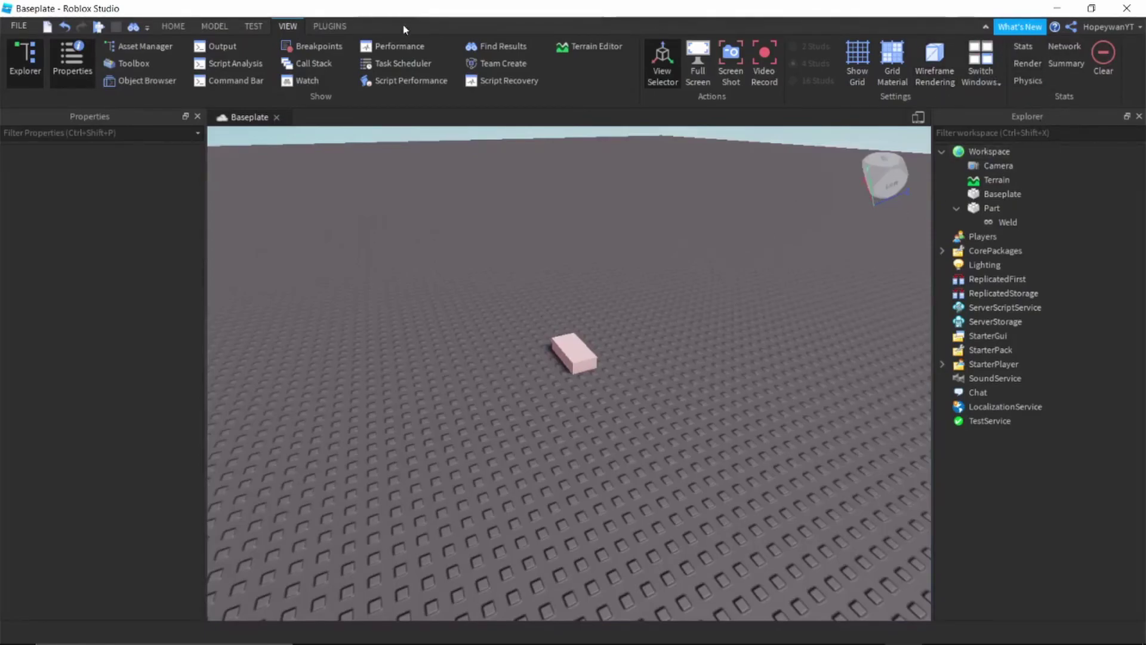
# Duplicate the pink block and move the copy along the red axis until it sits end to end with the original.
pyautogui.click(320, 27)
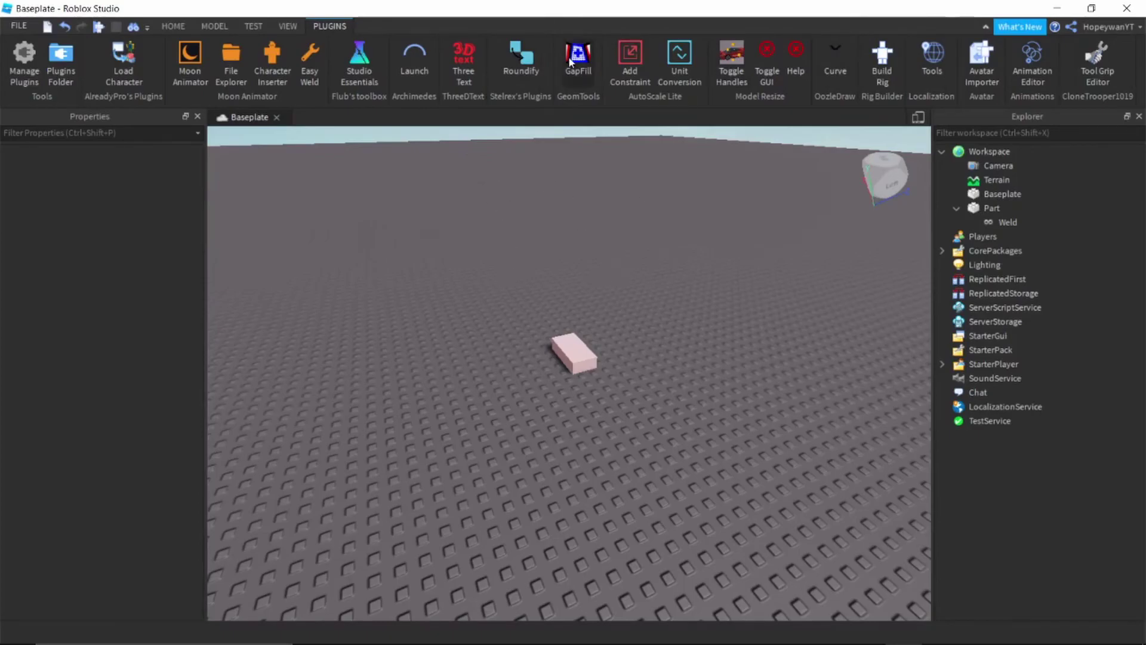
pyautogui.click(574, 353)
pyautogui.scroll(6, 606, 362)
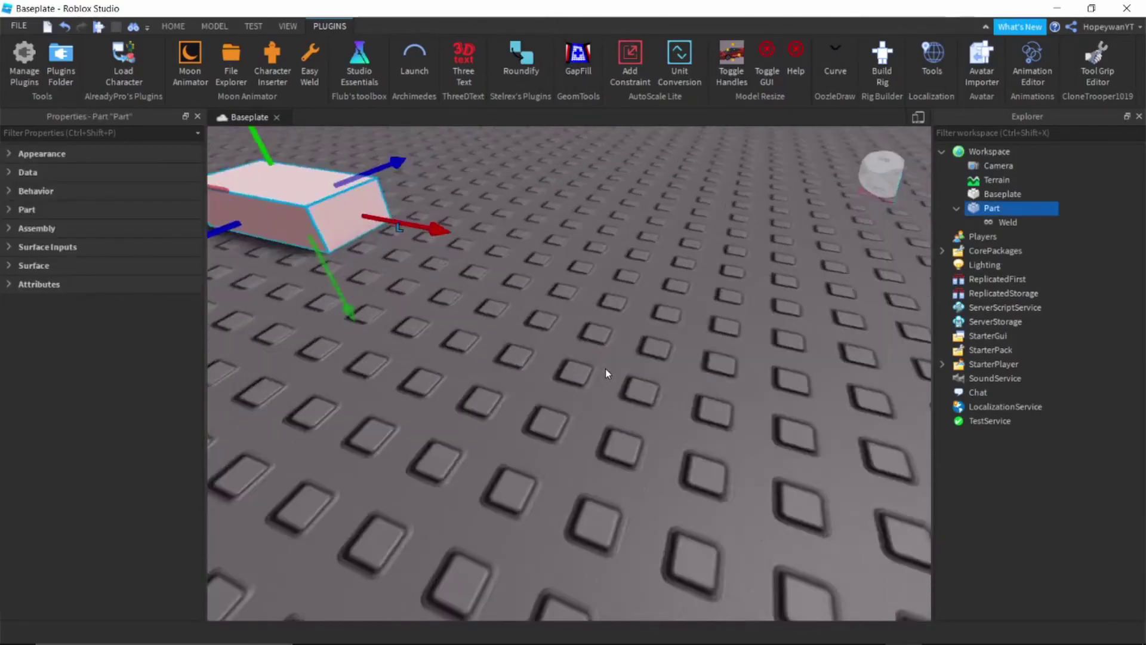
pyautogui.scroll(-5, 605, 370)
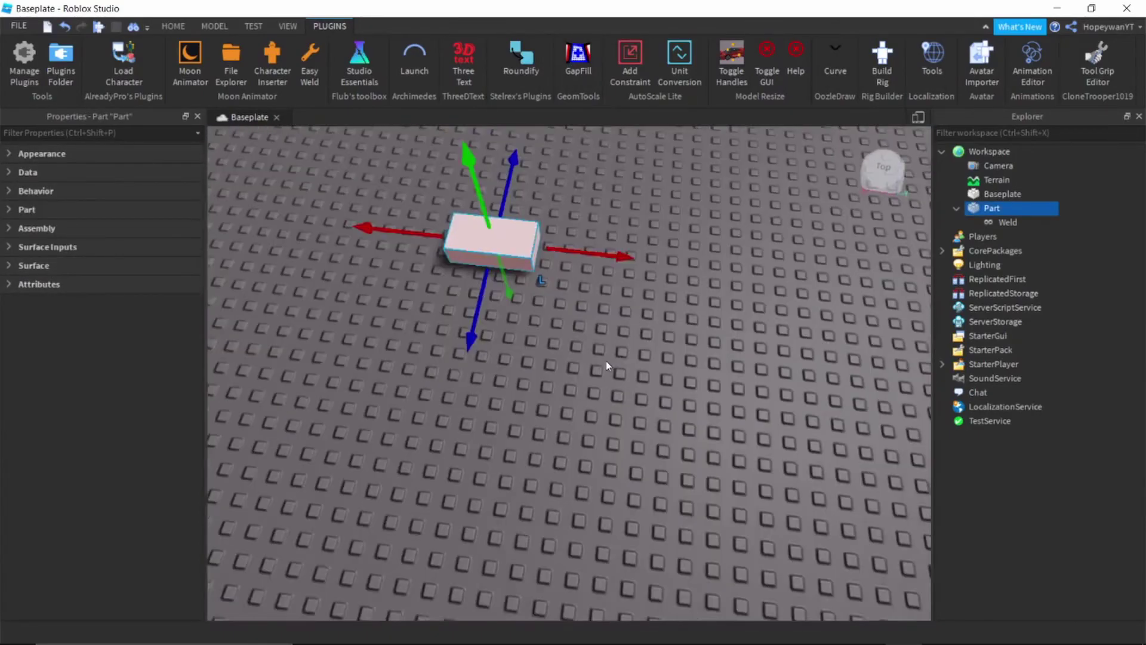
pyautogui.hotkey('ctrl', 'd')
pyautogui.moveTo(583, 249); pyautogui.dragTo(705, 257)
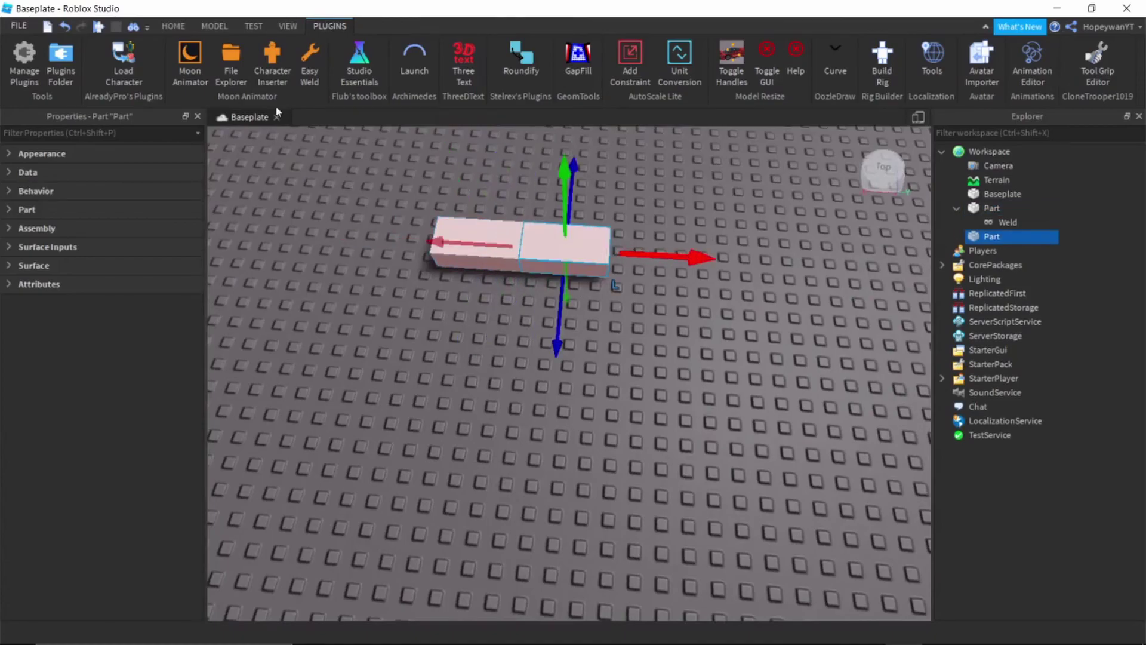
# Rotate the duplicated block about the vertical axis until it is perpendicular to the original block.
pyautogui.click(173, 25)
pyautogui.click(211, 57)
pyautogui.moveTo(630, 276); pyautogui.dragTo(623, 182)
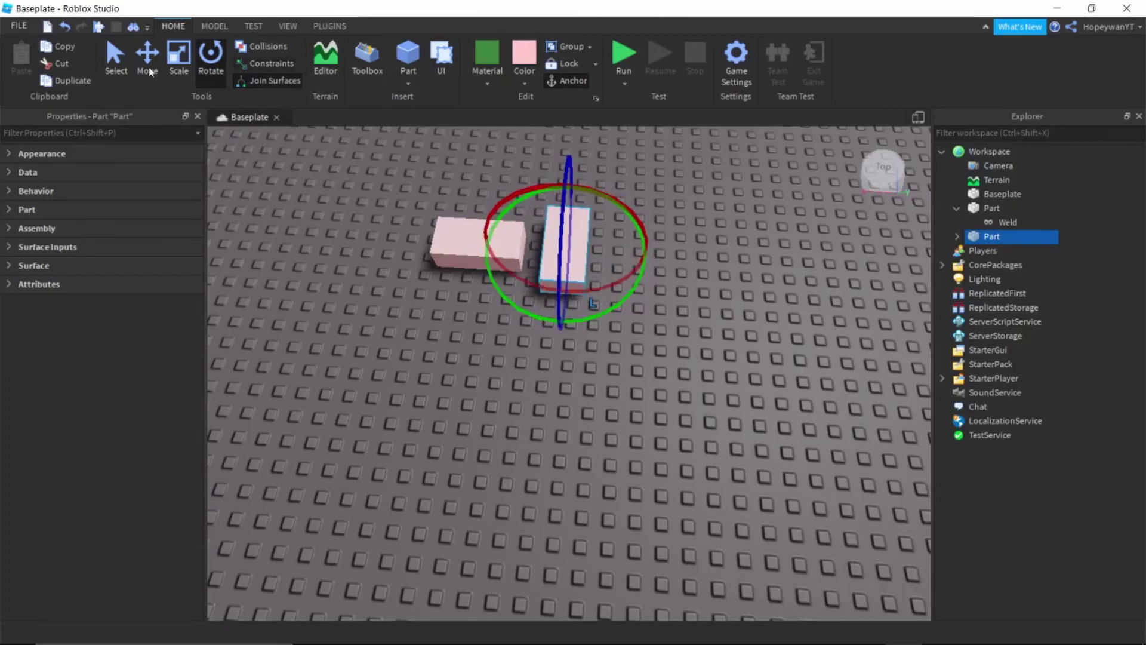
# Move the rotated copy along its horizontal axes until the two blocks touch only at one corner, and deselect it.
pyautogui.click(148, 66)
pyautogui.moveTo(551, 373); pyautogui.dragTo(544, 418)
pyautogui.moveTo(519, 309); pyautogui.dragTo(485, 306)
pyautogui.click(681, 257)
pyautogui.moveTo(660, 256); pyautogui.dragTo(660, 256, button='right')
# Use GapFill with Thinnest part thickness to fill between the two blocks' top edges that meet at the shared corner.
pyautogui.click(328, 27)
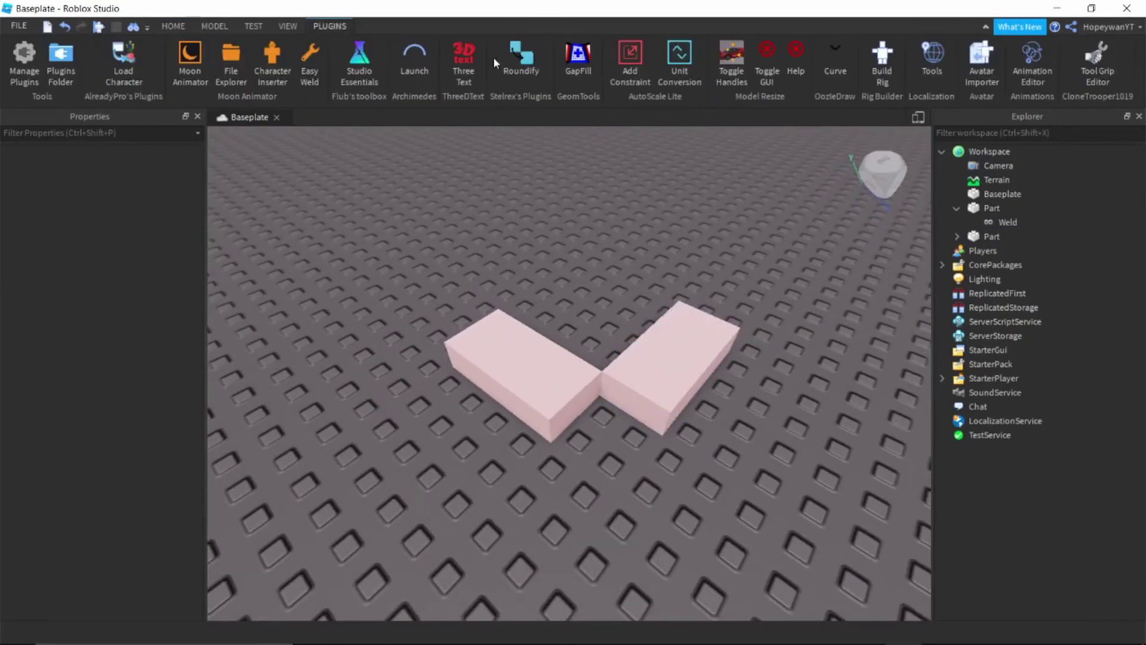
pyautogui.click(578, 60)
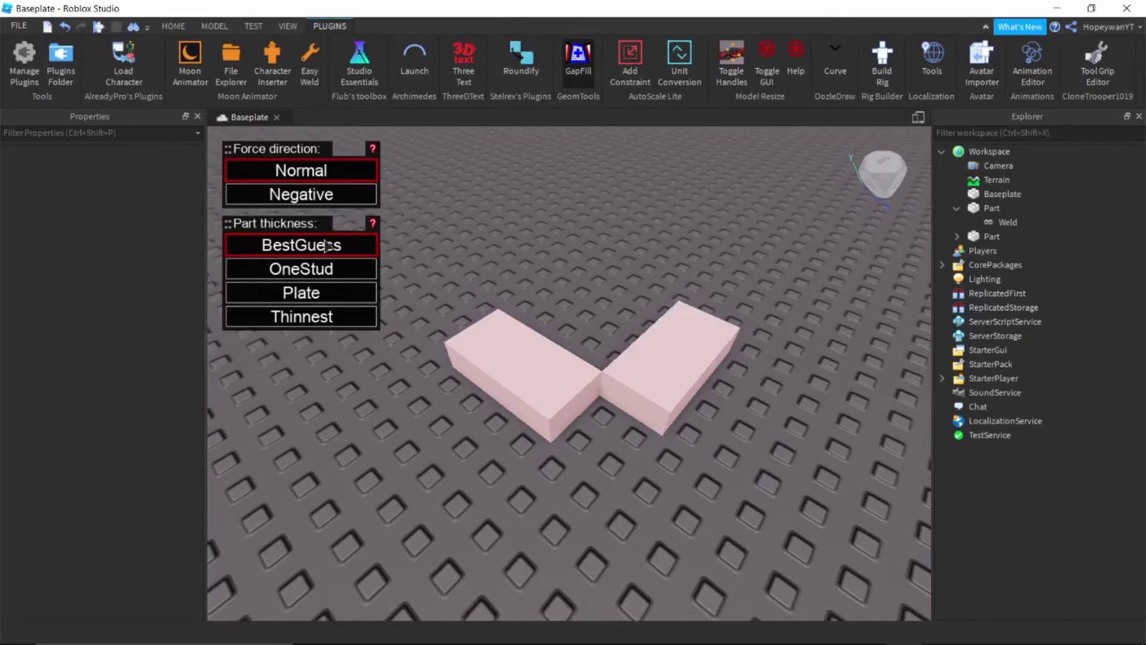
pyautogui.click(324, 319)
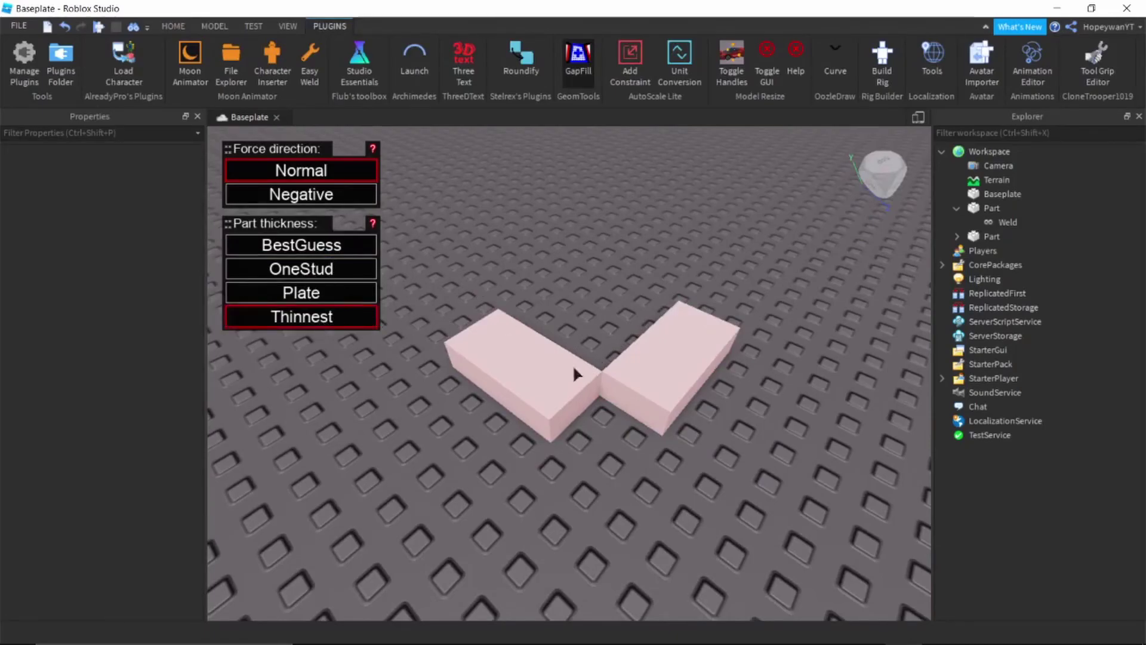
pyautogui.click(555, 412)
pyautogui.moveTo(577, 417); pyautogui.dragTo(587, 427, button='right')
pyautogui.scroll(-1, 587, 427)
pyautogui.scroll(2, 586, 427)
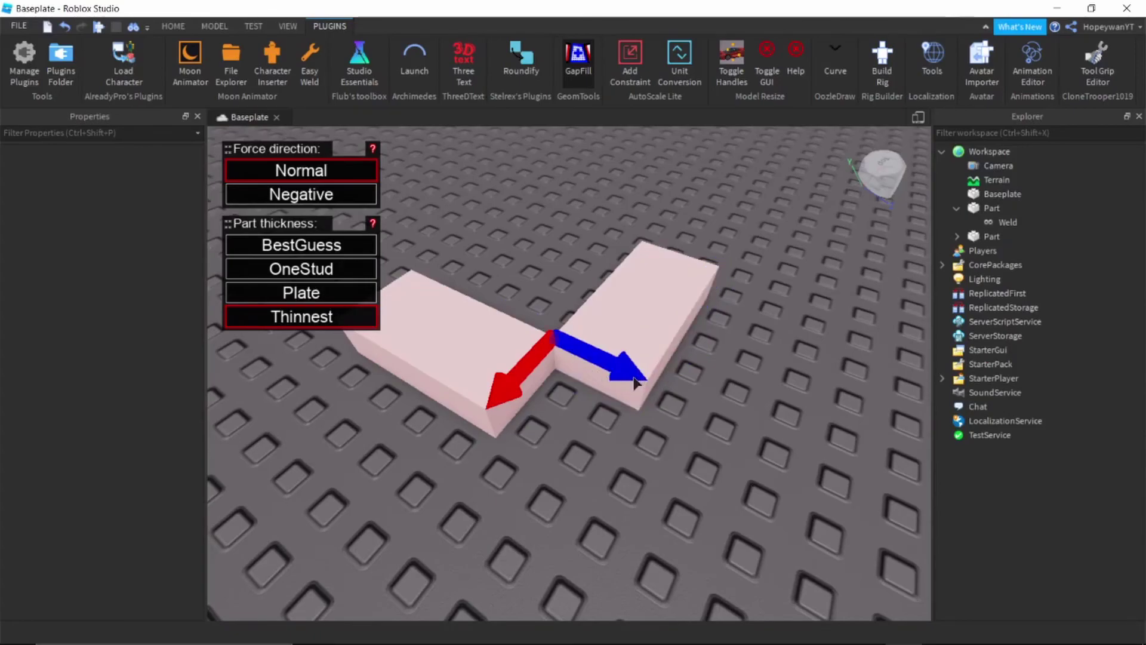
pyautogui.click(637, 378)
# Fill the remaining gap between another pair of edges on the two blocks with GapFill and leave the tool.
pyautogui.scroll(-3, 701, 389)
pyautogui.scroll(4, 702, 389)
pyautogui.moveTo(702, 388); pyautogui.dragTo(702, 388, button='right')
pyautogui.scroll(4, 702, 388)
pyautogui.scroll(-4, 702, 388)
pyautogui.click(452, 323)
pyautogui.click(727, 293)
pyautogui.moveTo(687, 370); pyautogui.dragTo(686, 371, button='right')
pyautogui.scroll(-4, 689, 370)
pyautogui.scroll(4, 689, 370)
pyautogui.scroll(-5, 689, 376)
pyautogui.scroll(4, 685, 372)
pyautogui.click(571, 70)
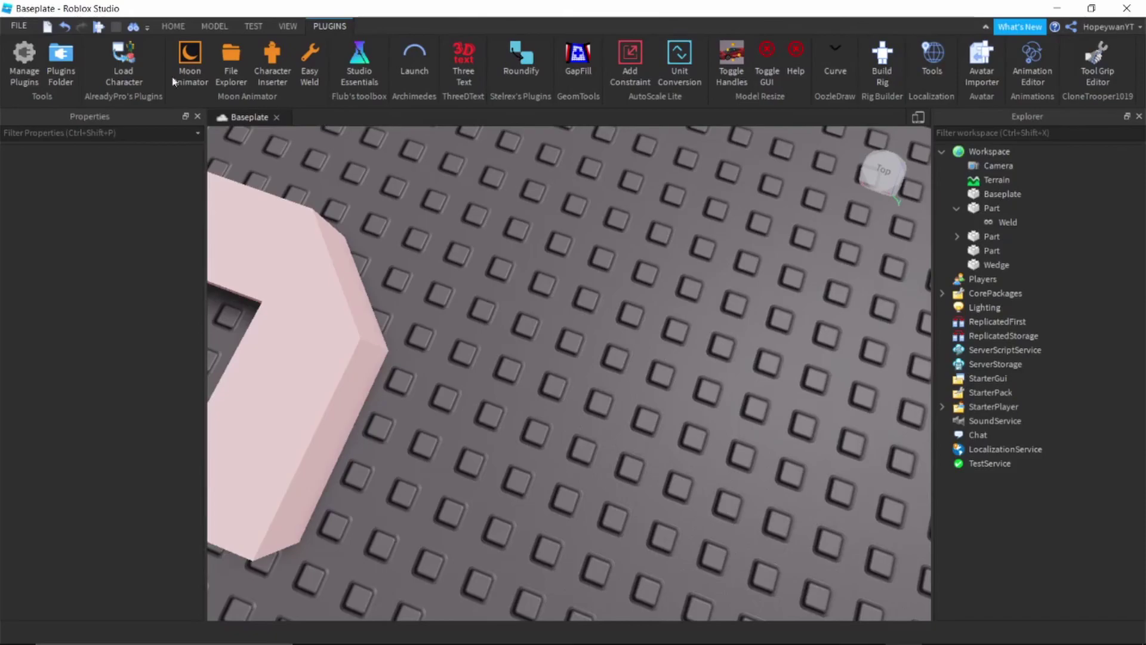
# Open the Toolbox and switch its marketplace category from Models to Plugins.
pyautogui.click(174, 26)
pyautogui.click(366, 60)
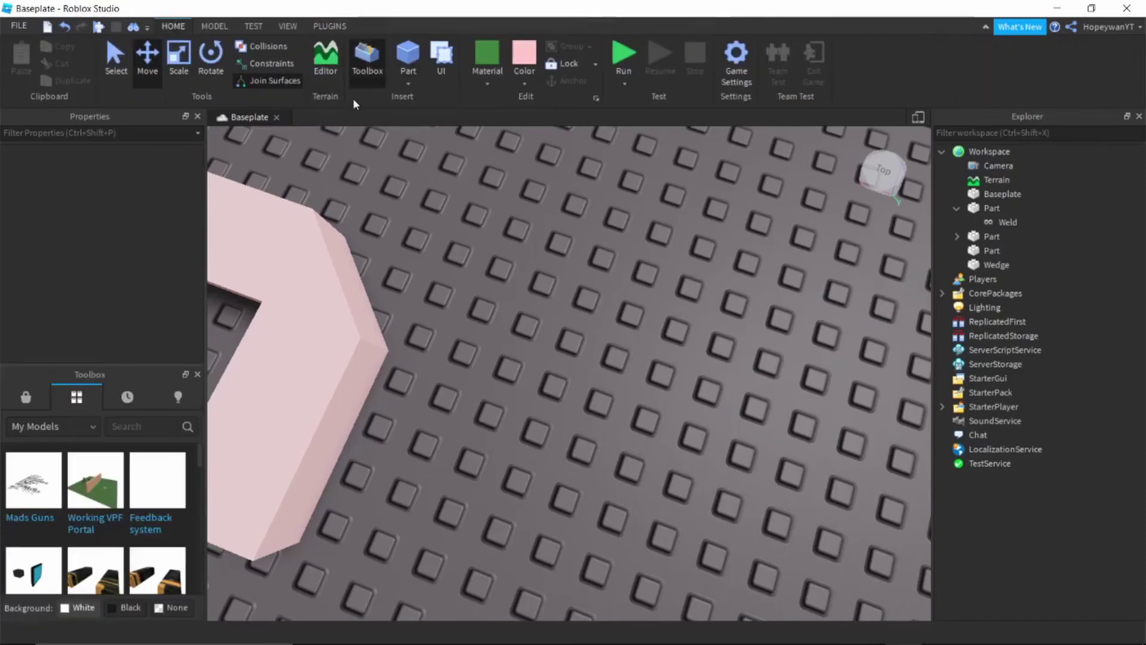
pyautogui.click(51, 426)
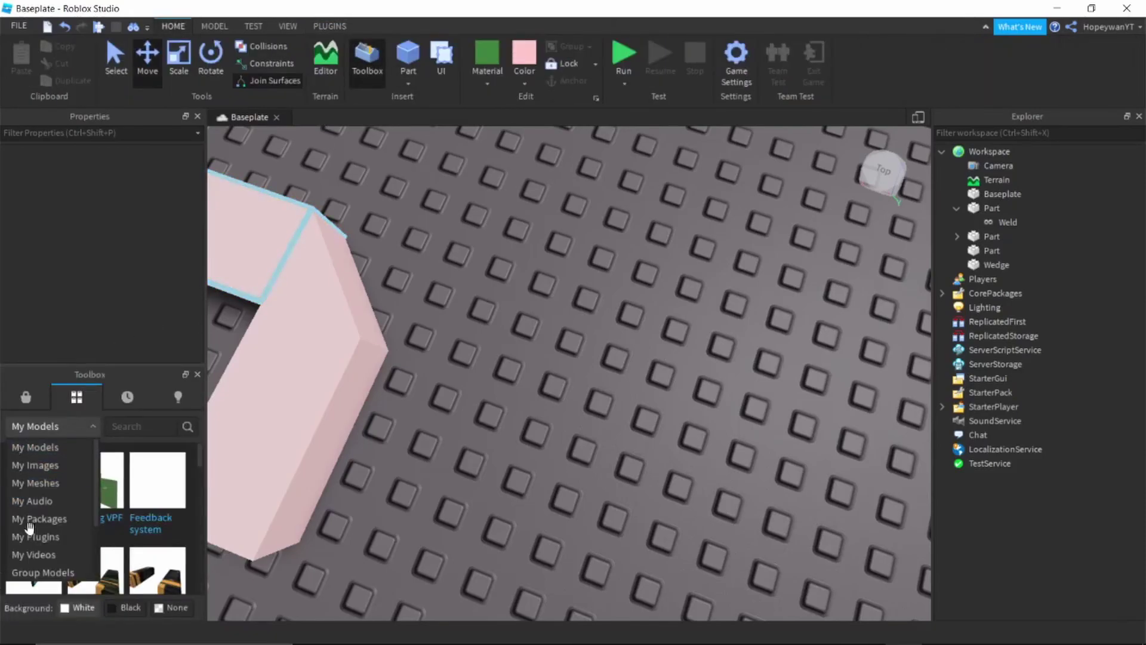
pyautogui.click(36, 447)
pyautogui.click(45, 408)
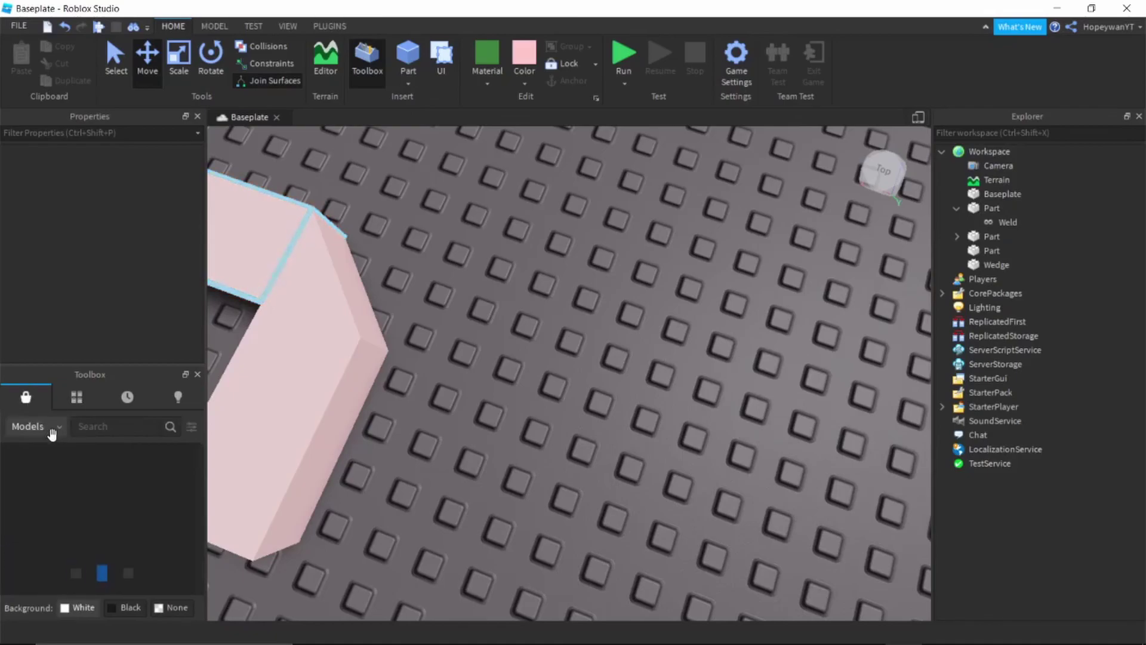
pyautogui.click(35, 427)
pyautogui.click(48, 531)
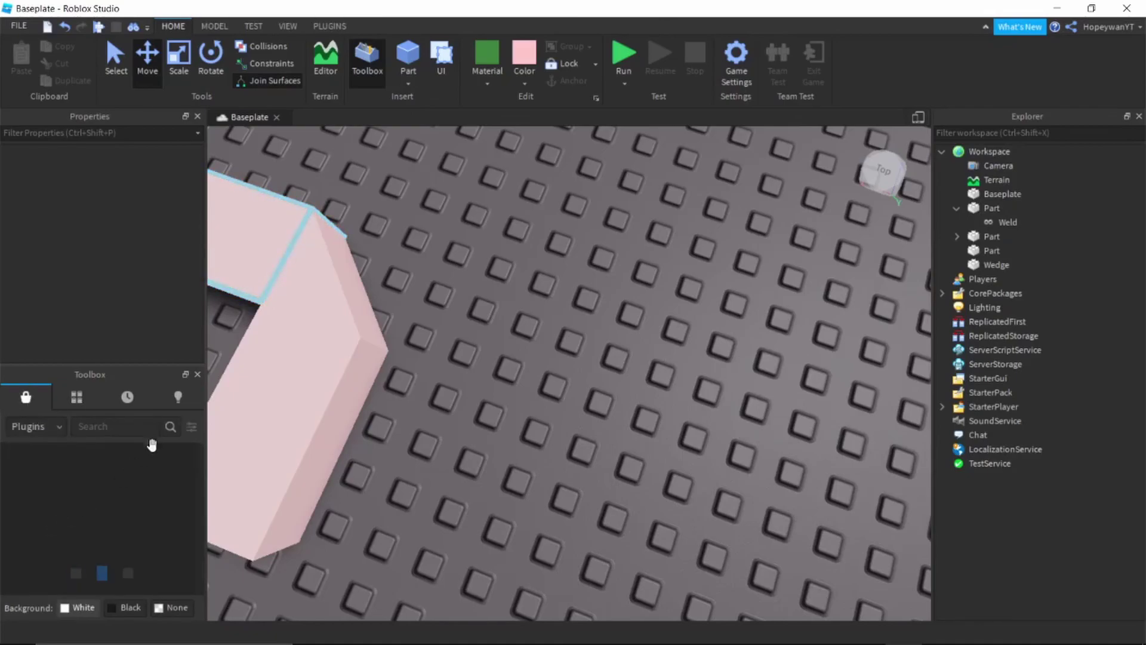
# Browse the marketplace plugins in the Toolbox, such as Moon Animator, Building Tools by F3X and GapFill, and close the Toolbox.
pyautogui.scroll(-3, 200, 454)
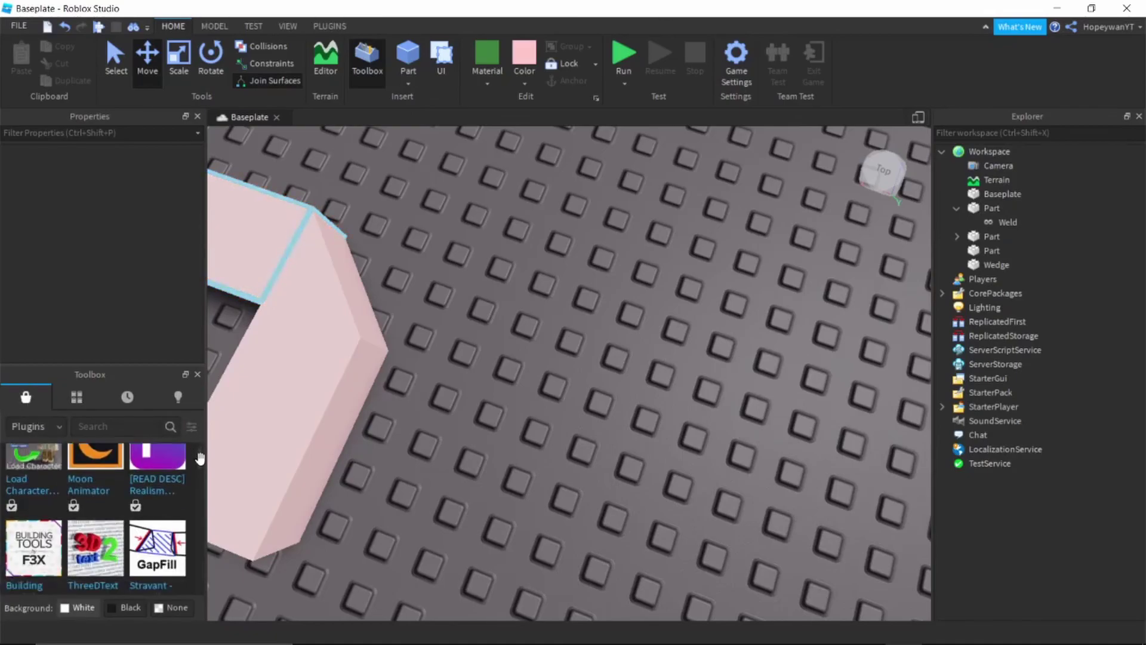
pyautogui.scroll(2, 201, 448)
pyautogui.scroll(1, 201, 447)
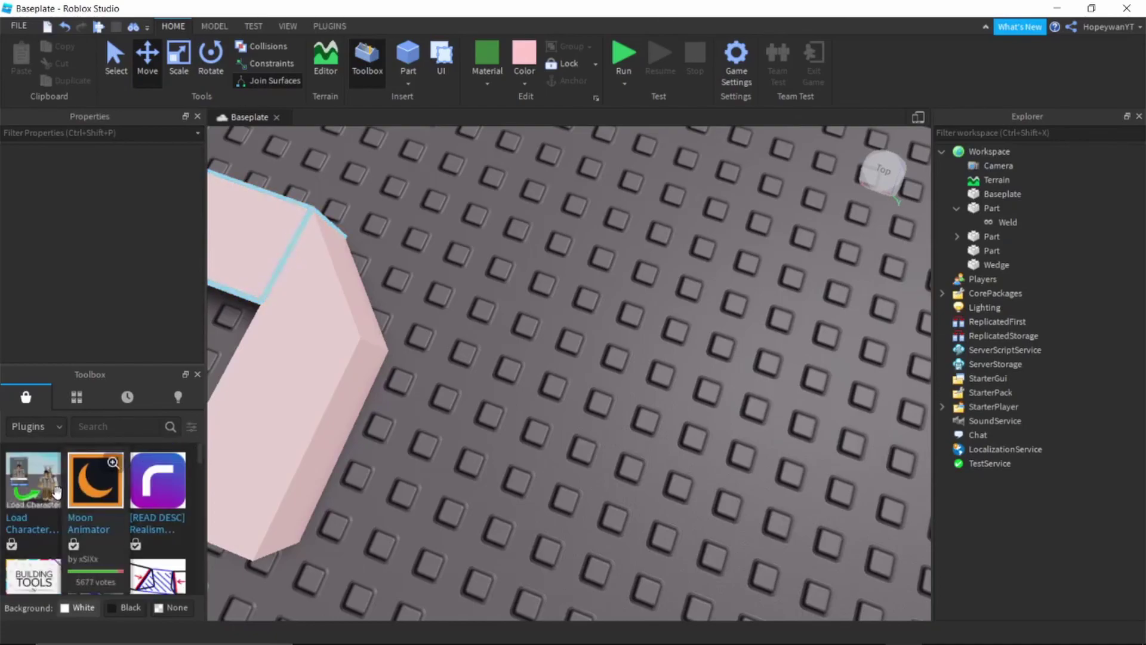
pyautogui.moveTo(140, 503)
pyautogui.scroll(-1, 143, 498)
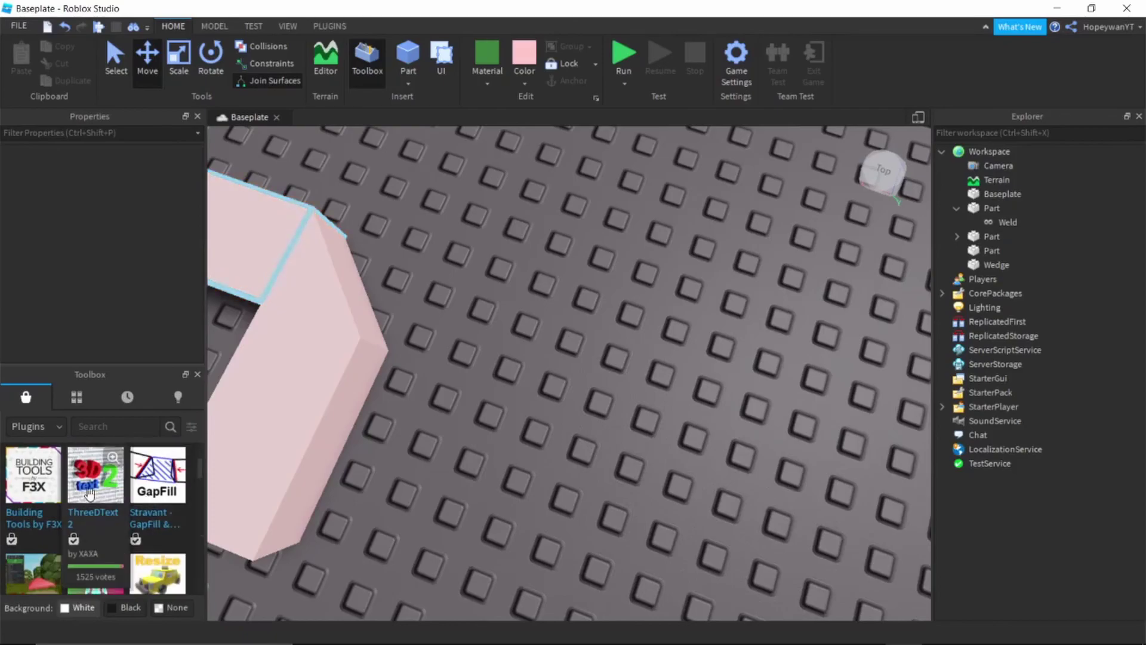
pyautogui.moveTo(39, 479)
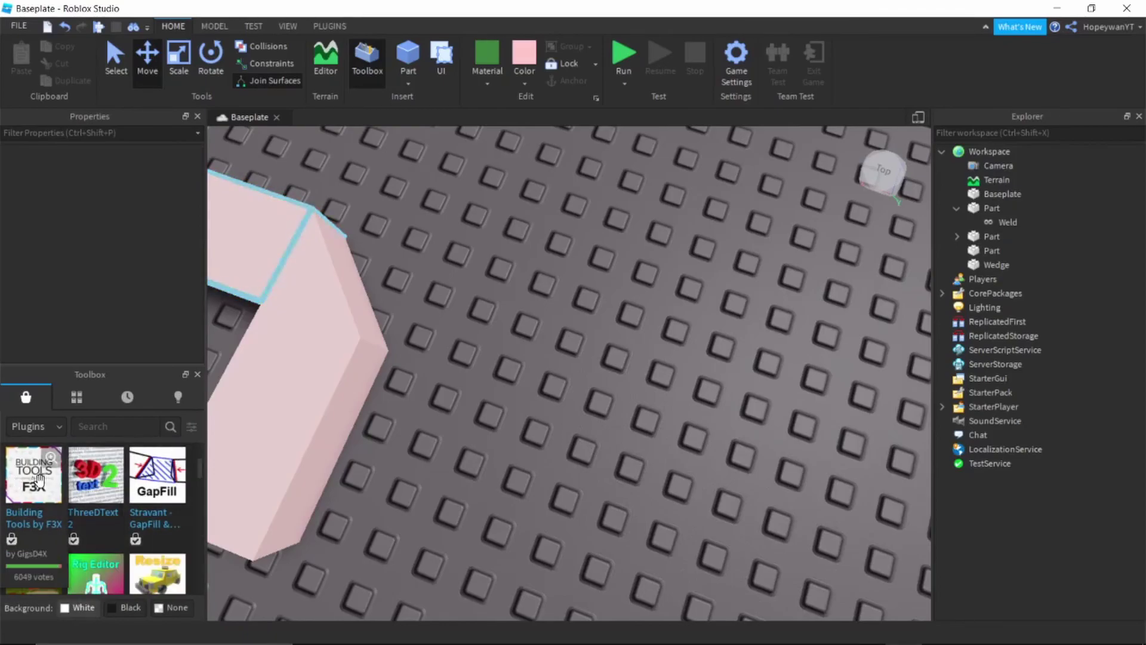
pyautogui.scroll(-1, 54, 501)
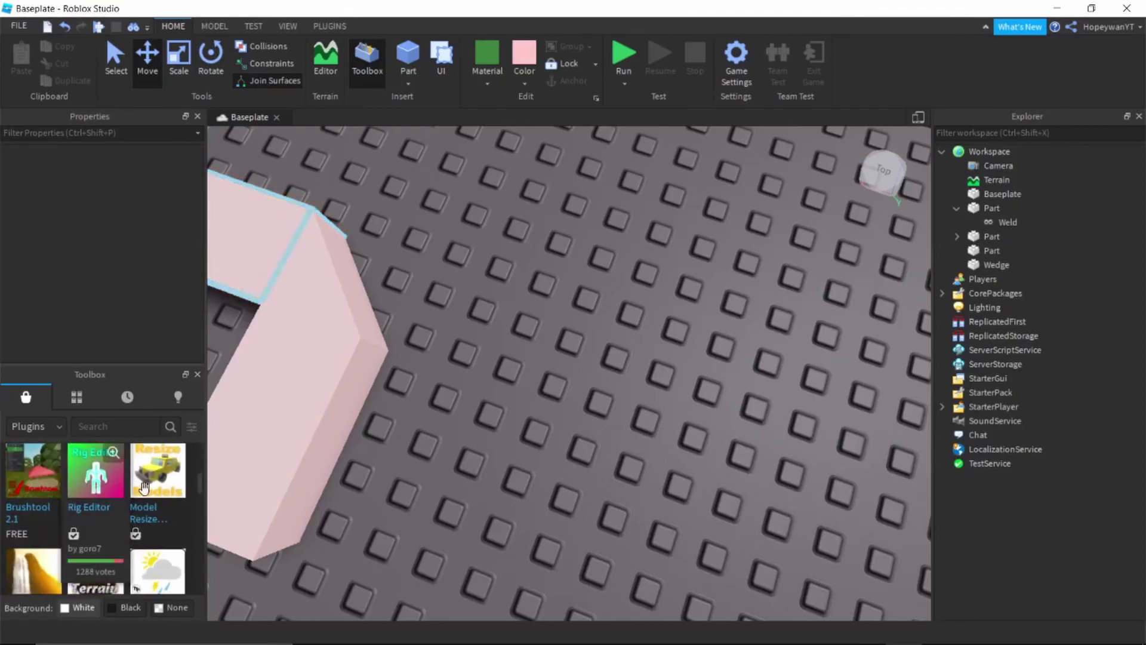
pyautogui.scroll(-1, 134, 496)
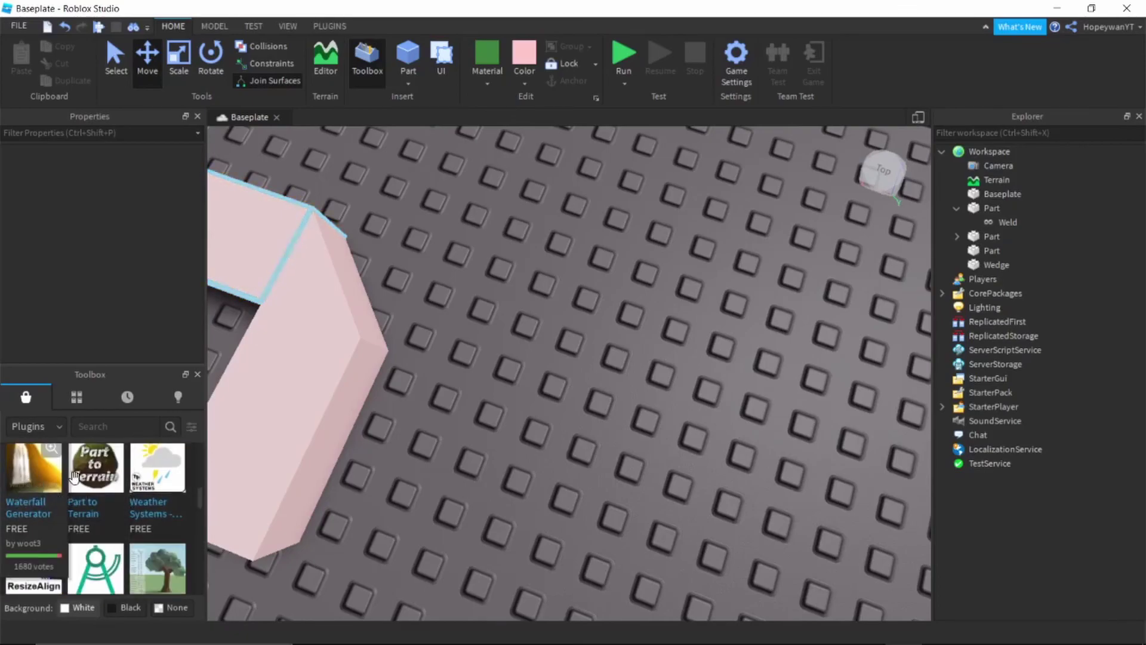
pyautogui.scroll(3, 43, 488)
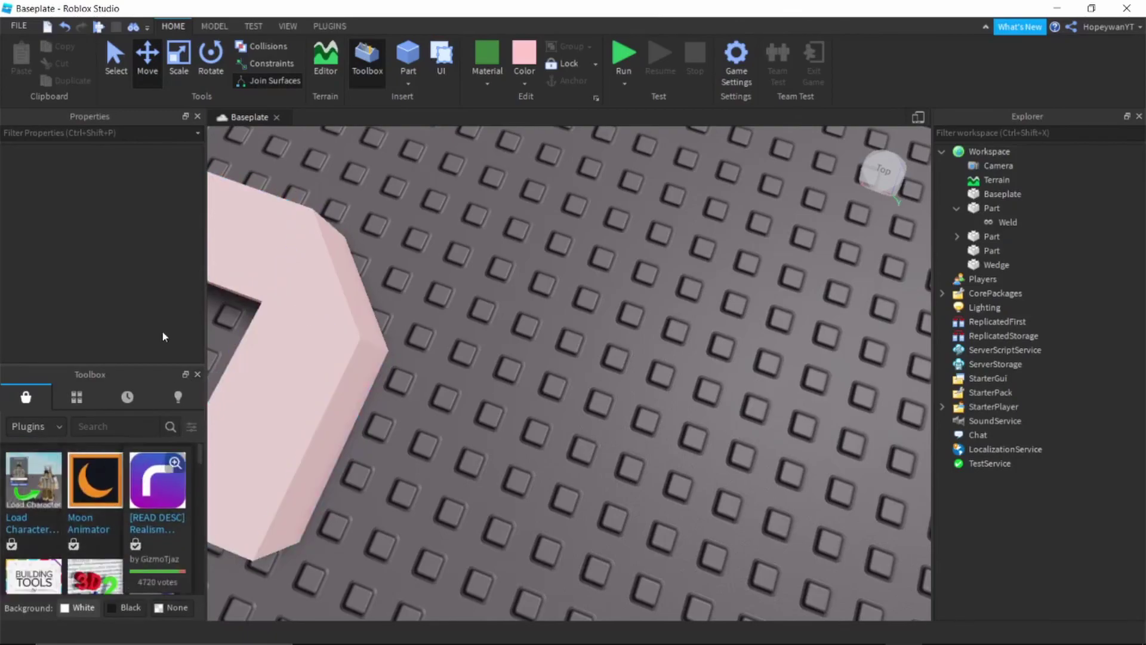
pyautogui.click(198, 378)
# Delete the whole angled group of pink parts, insert one new block part on the baseplate and deselect it.
pyautogui.scroll(-5, 511, 366)
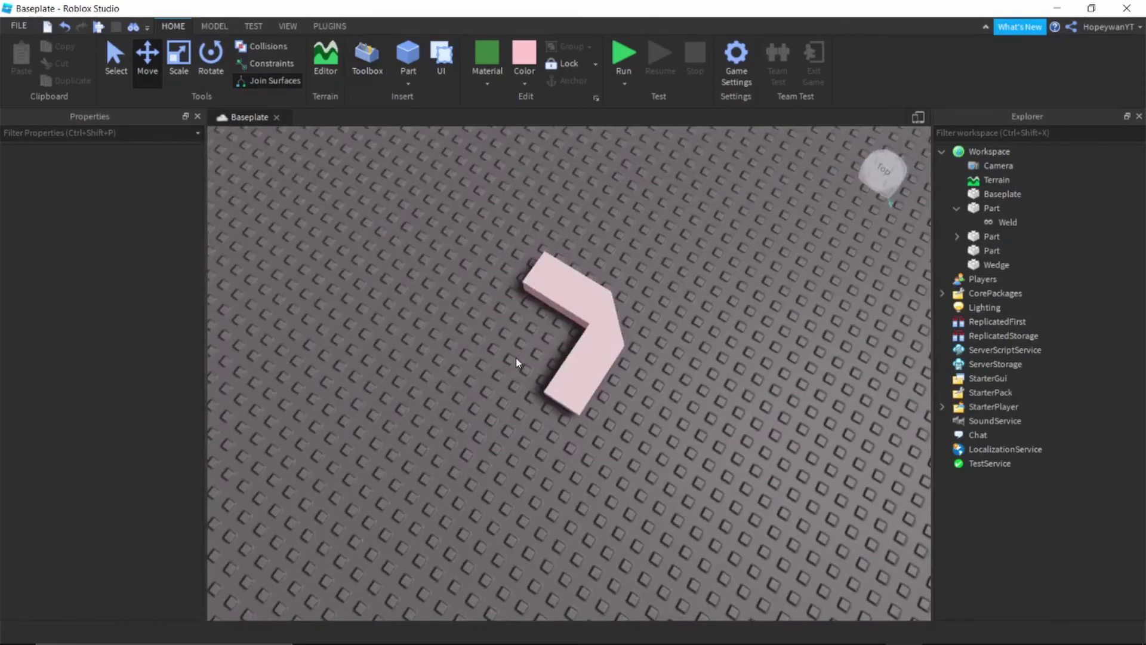
pyautogui.moveTo(372, 268); pyautogui.dragTo(614, 465)
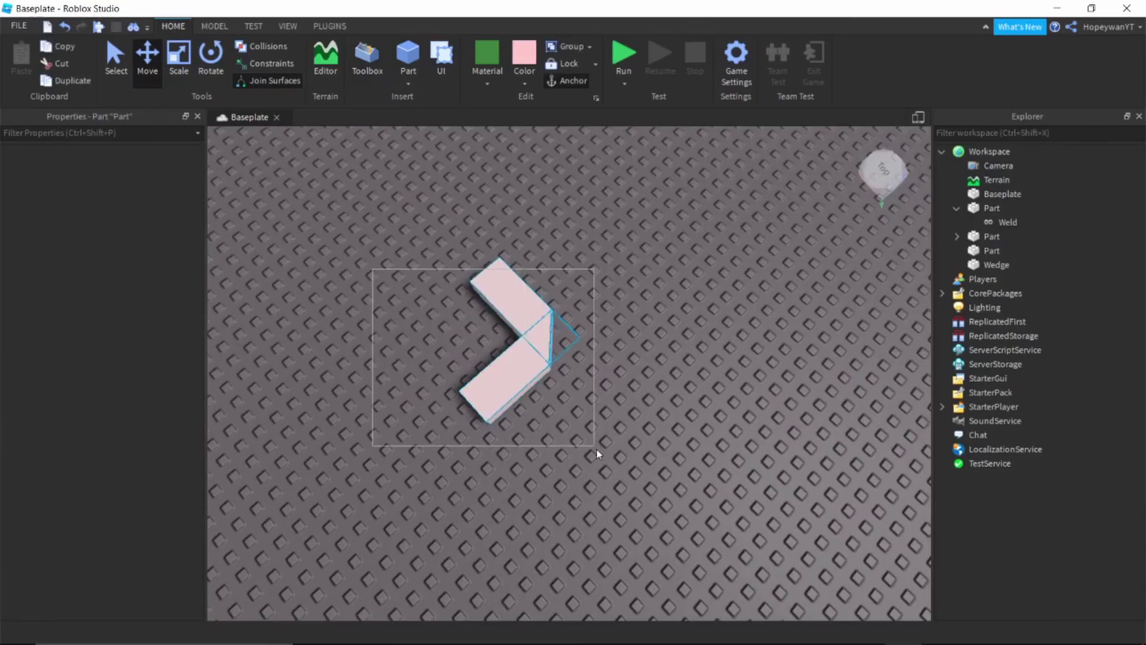
pyautogui.press('Delete')
pyautogui.click(402, 57)
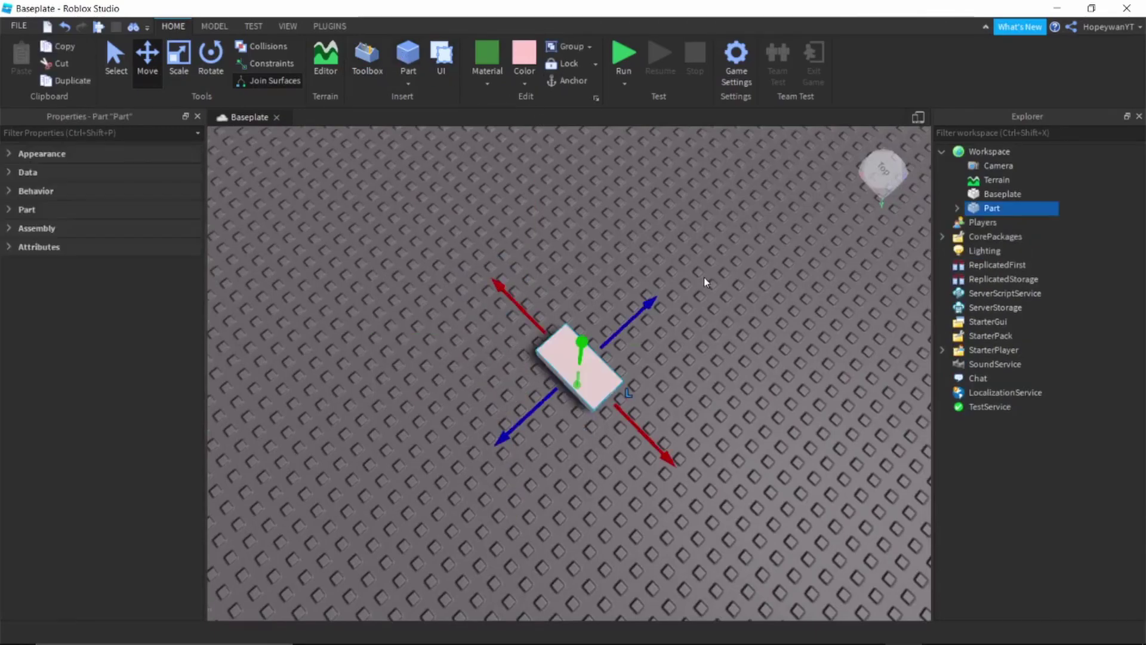
pyautogui.moveTo(706, 281); pyautogui.dragTo(716, 253, button='right')
pyautogui.click(716, 254)
pyautogui.click(288, 26)
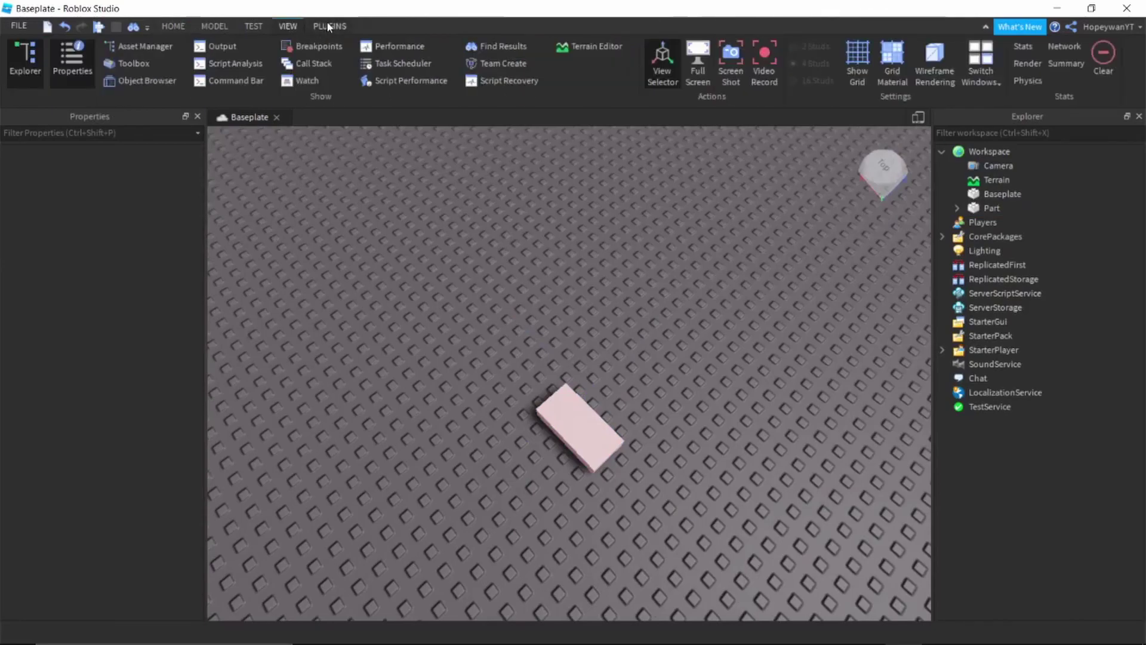
pyautogui.click(330, 26)
pyautogui.click(172, 27)
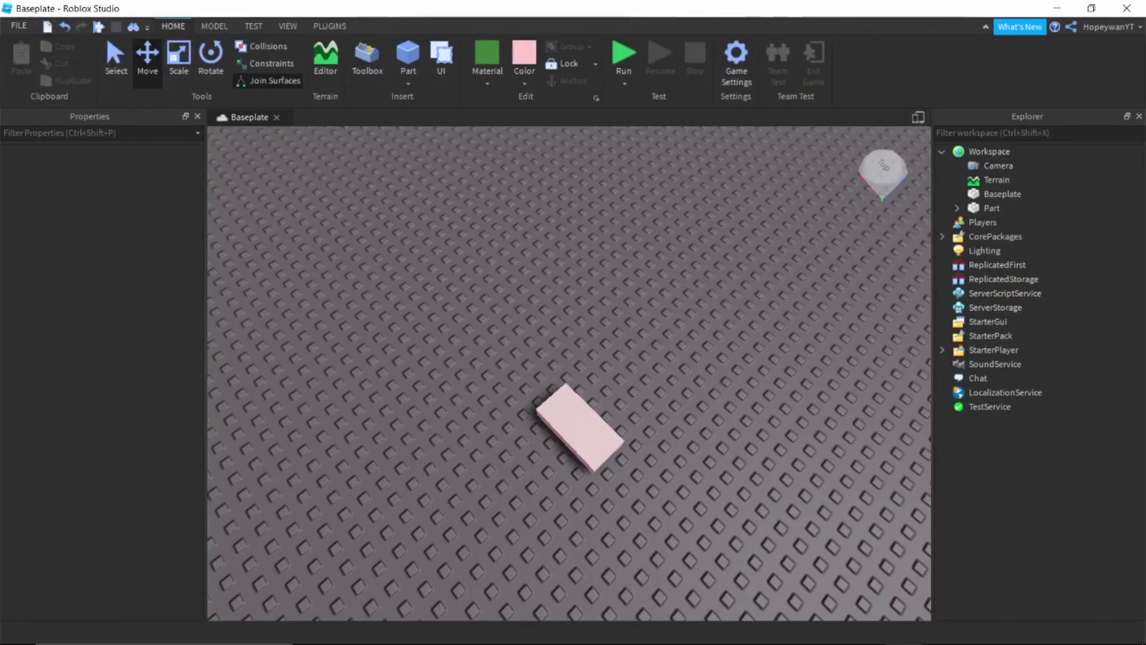
pyautogui.click(866, 629)
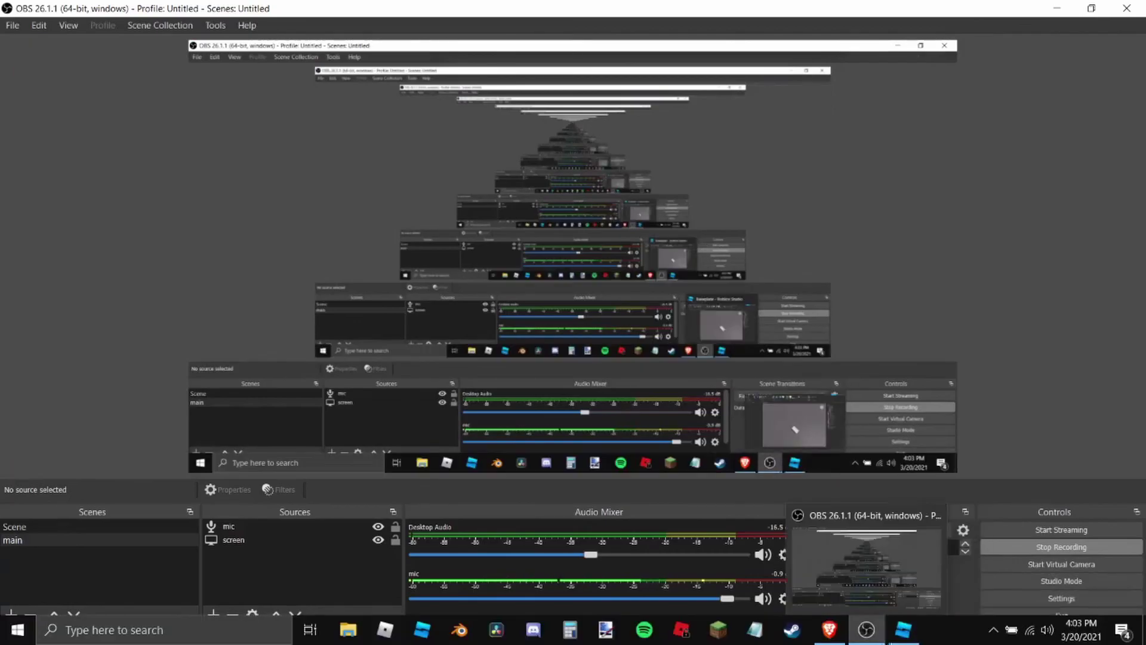
pyautogui.click(867, 630)
pyautogui.scroll(-3, 737, 362)
pyautogui.moveTo(726, 326); pyautogui.dragTo(738, 366, button='right')
pyautogui.scroll(2, 738, 362)
pyautogui.scroll(-2, 737, 361)
pyautogui.scroll(3, 736, 361)
pyautogui.scroll(-2, 737, 366)
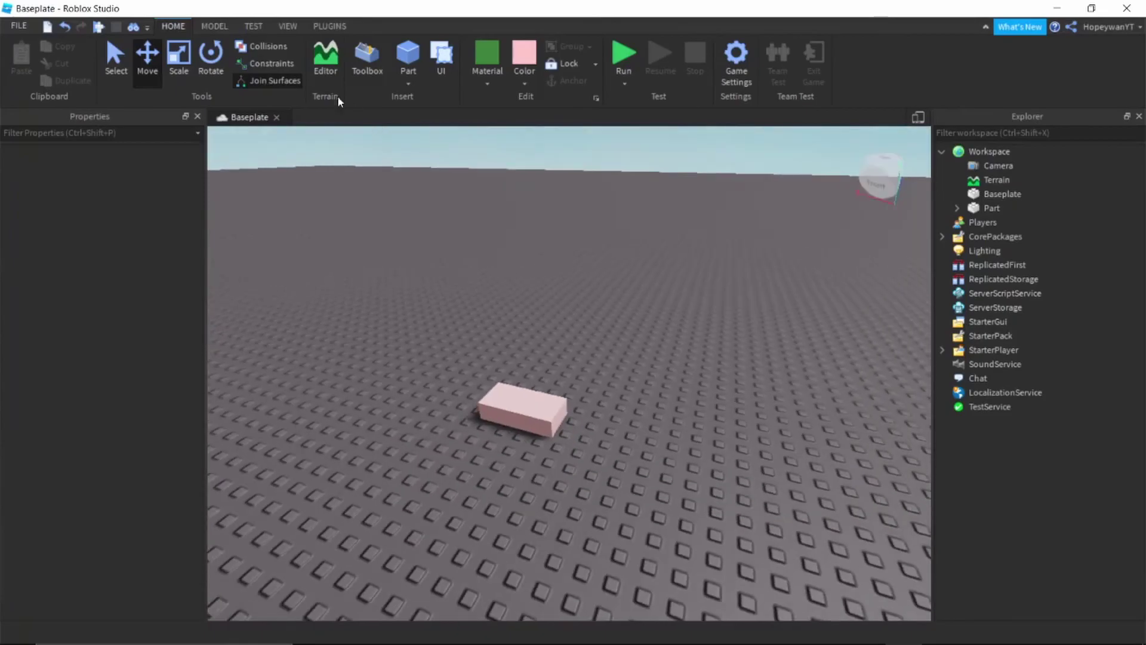
pyautogui.click(212, 26)
pyautogui.click(253, 26)
pyautogui.click(288, 26)
pyautogui.click(332, 28)
pyautogui.click(286, 27)
pyautogui.click(256, 27)
pyautogui.click(220, 27)
pyautogui.click(176, 28)
pyautogui.click(214, 26)
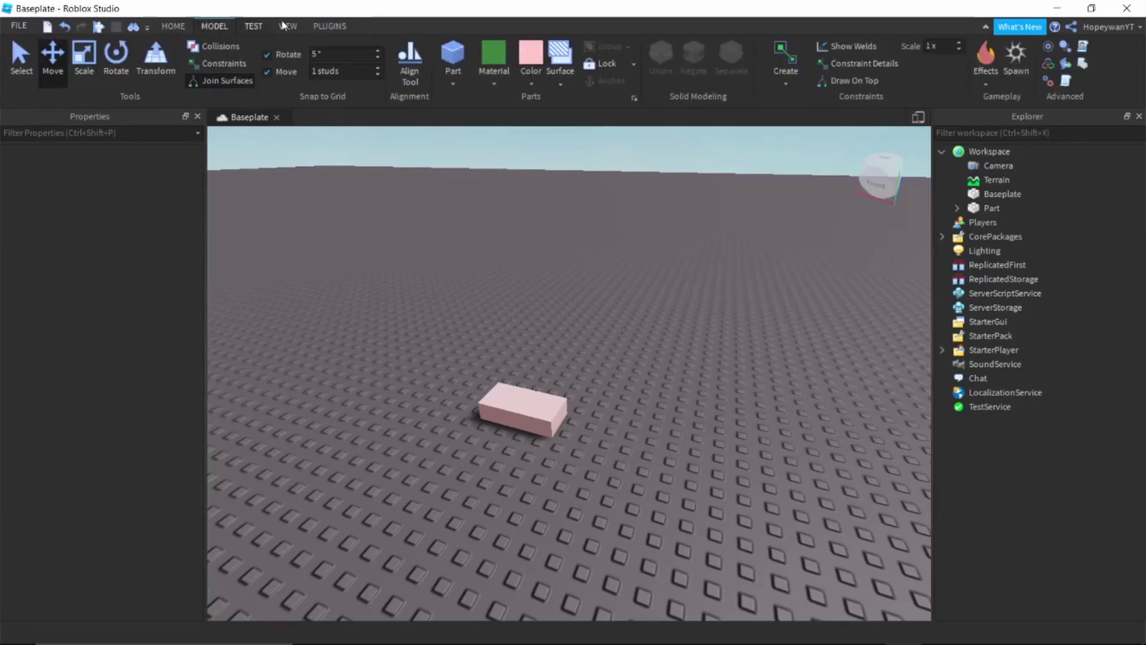
pyautogui.click(253, 26)
pyautogui.click(288, 26)
pyautogui.click(329, 26)
pyautogui.click(287, 26)
pyautogui.click(253, 26)
pyautogui.click(173, 26)
pyautogui.click(214, 26)
pyautogui.click(253, 26)
pyautogui.click(329, 26)
pyautogui.click(288, 26)
pyautogui.click(253, 26)
pyautogui.click(173, 27)
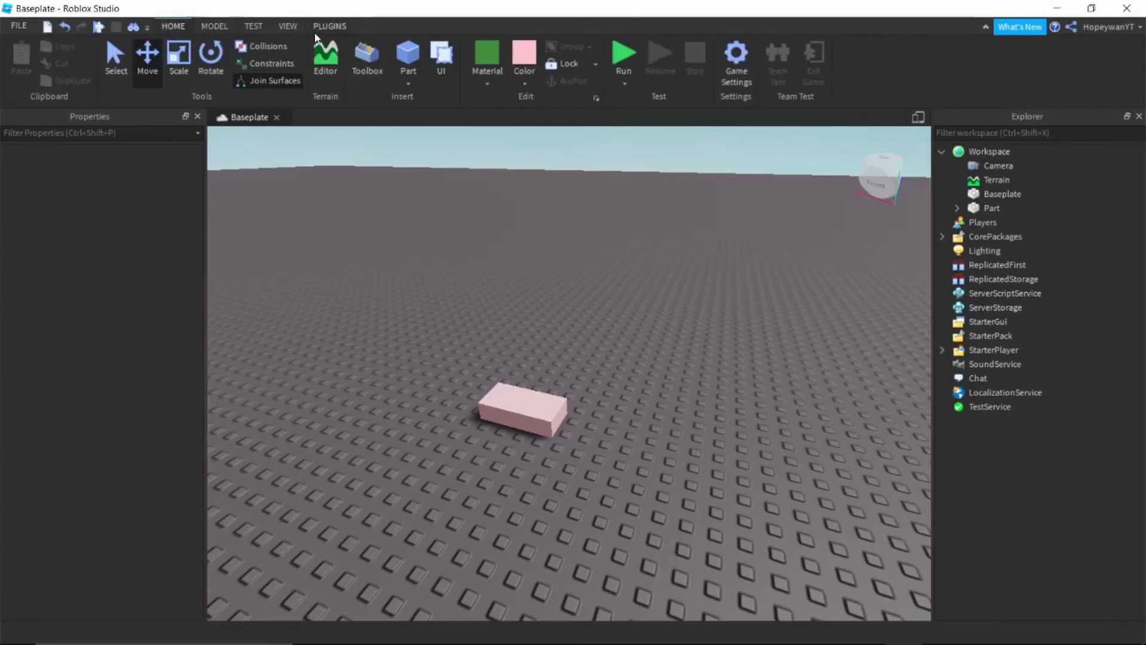